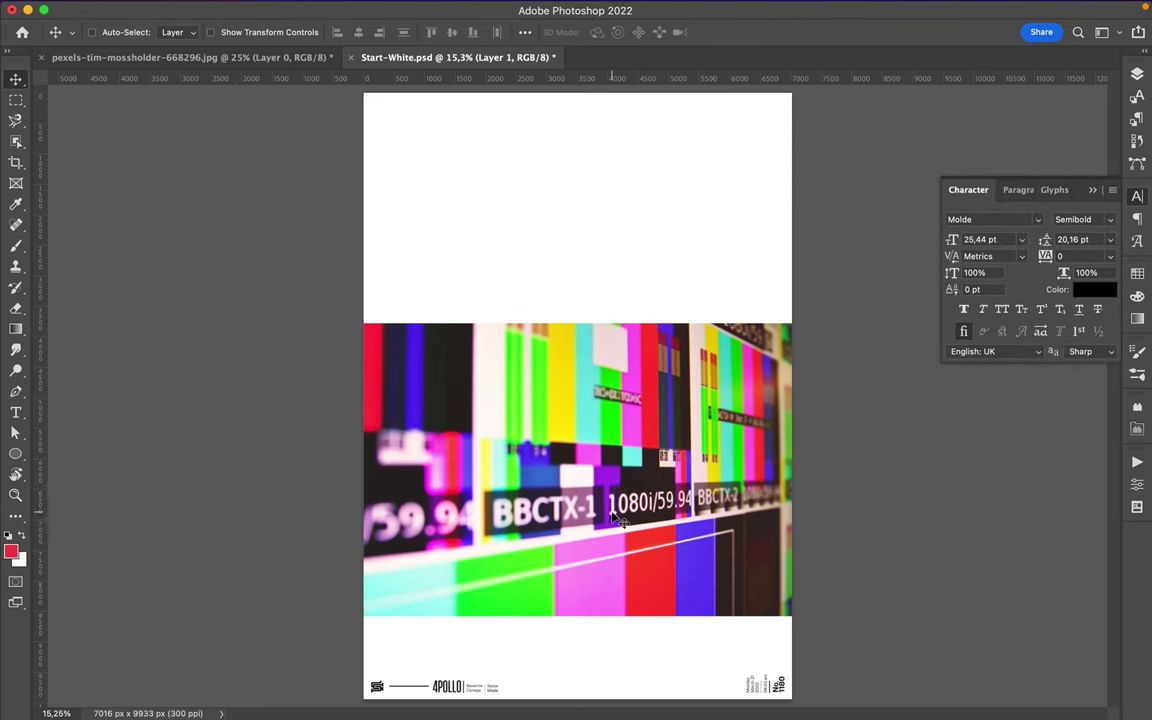
Move the TV photo layer (Layer 1) out of the Layout group and collapse the group.
{"action": "left_click", "coordinate": [1137, 74]}
{"action": "left_click_drag", "start_coordinate": [1000, 257], "coordinate": [990, 612]}
{"action": "left_click", "coordinate": [962, 161]}
Add a Levels adjustment layer above the TV photo, then reselect Layer 1.
{"action": "left_click", "coordinate": [1029, 676]}
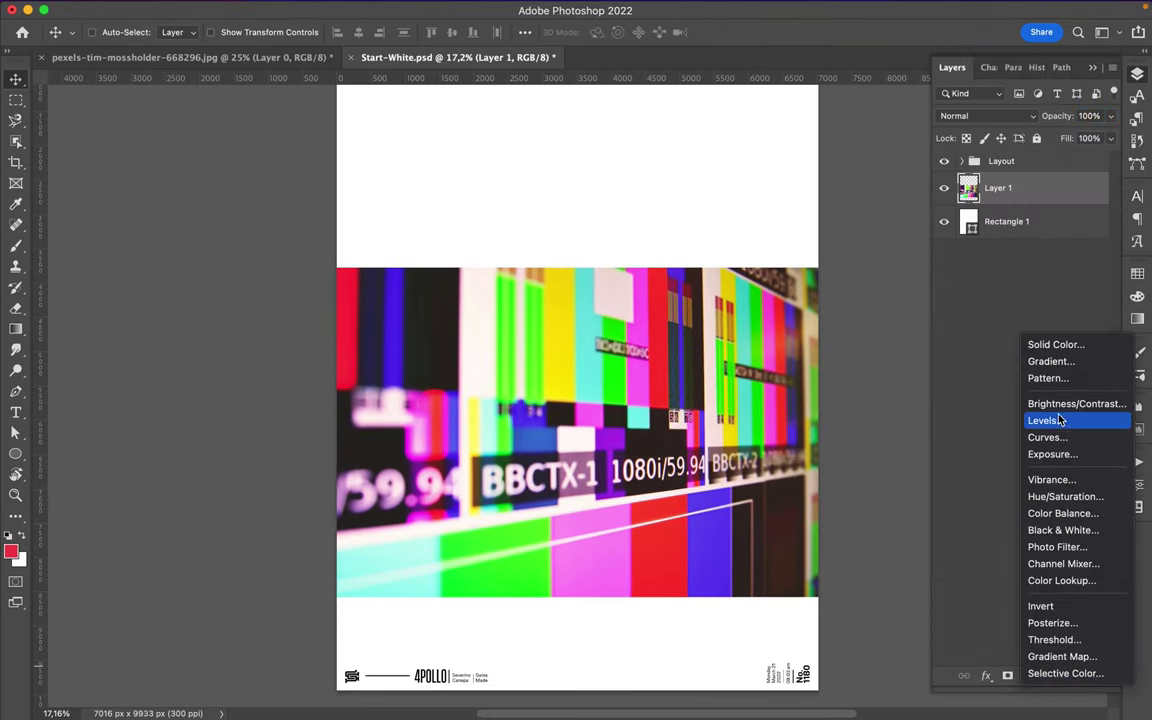
{"action": "left_click", "coordinate": [1051, 421]}
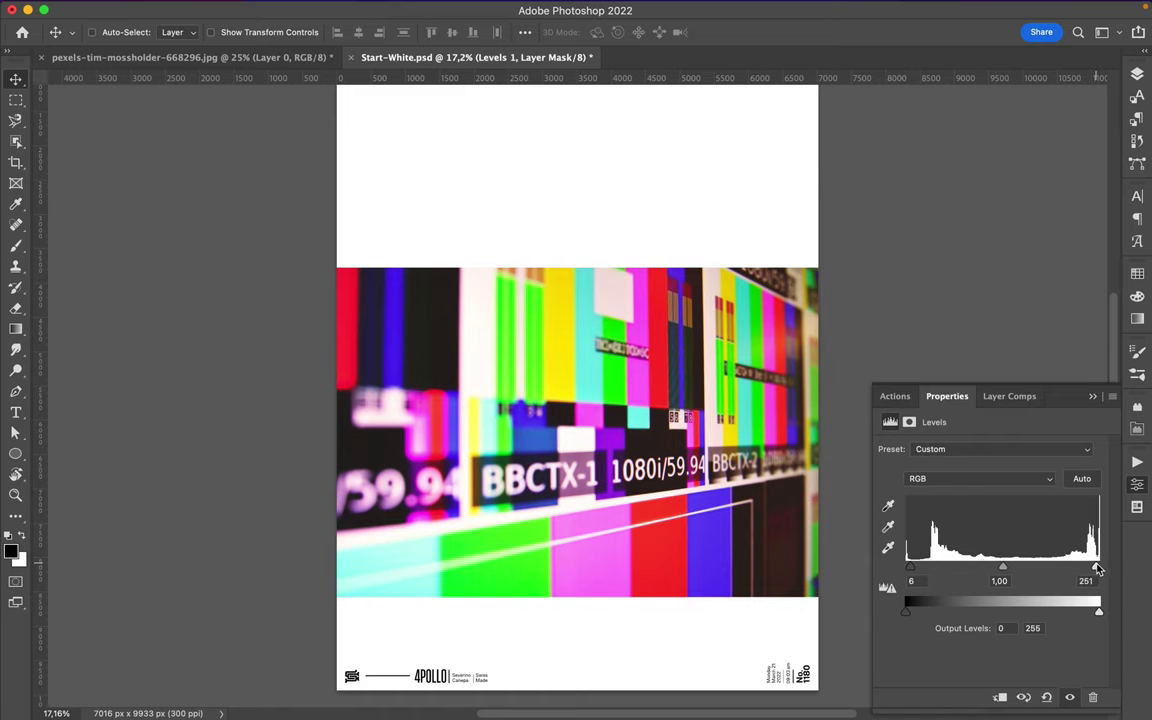
{"action": "left_click", "coordinate": [1137, 76]}
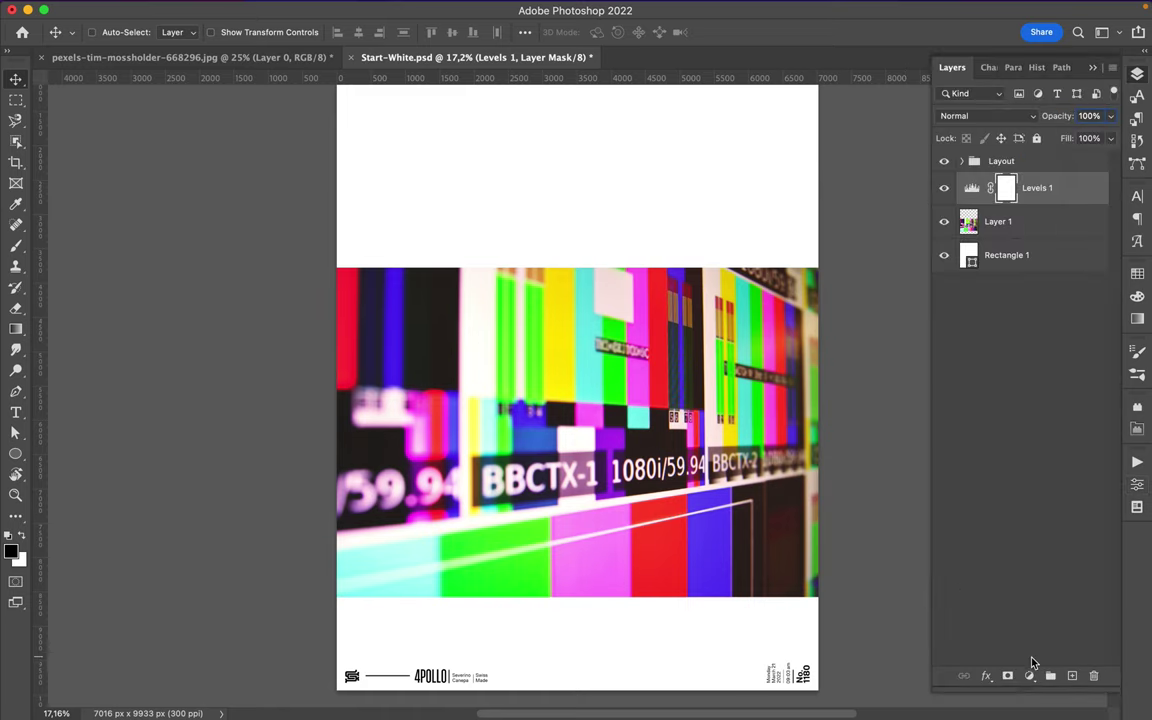
{"action": "left_click", "coordinate": [371, 9]}
{"action": "left_click", "coordinate": [400, 126]}
Camera Raw the TV photo: cooler temperature, less contrast, highlights -7, deeper blacks, more clarity and dehaze.
{"action": "left_click", "coordinate": [898, 694]}
{"action": "left_click", "coordinate": [1025, 224]}
{"action": "left_click", "coordinate": [371, 9]}
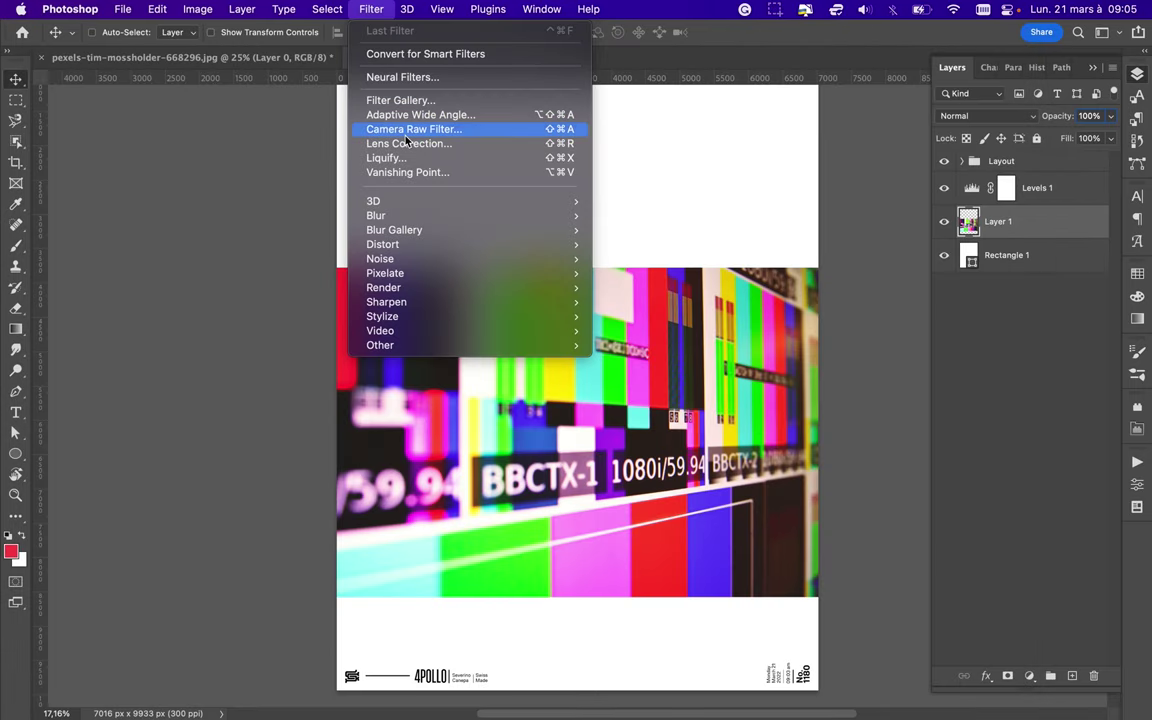
{"action": "left_click", "coordinate": [400, 126]}
{"action": "mouse_move", "coordinate": [871, 311]}
{"action": "left_mouse_down"}
{"action": "mouse_move", "coordinate": [871, 375]}
{"action": "mouse_move", "coordinate": [929, 402]}
{"action": "mouse_move", "coordinate": [860, 399]}
{"action": "left_mouse_up"}
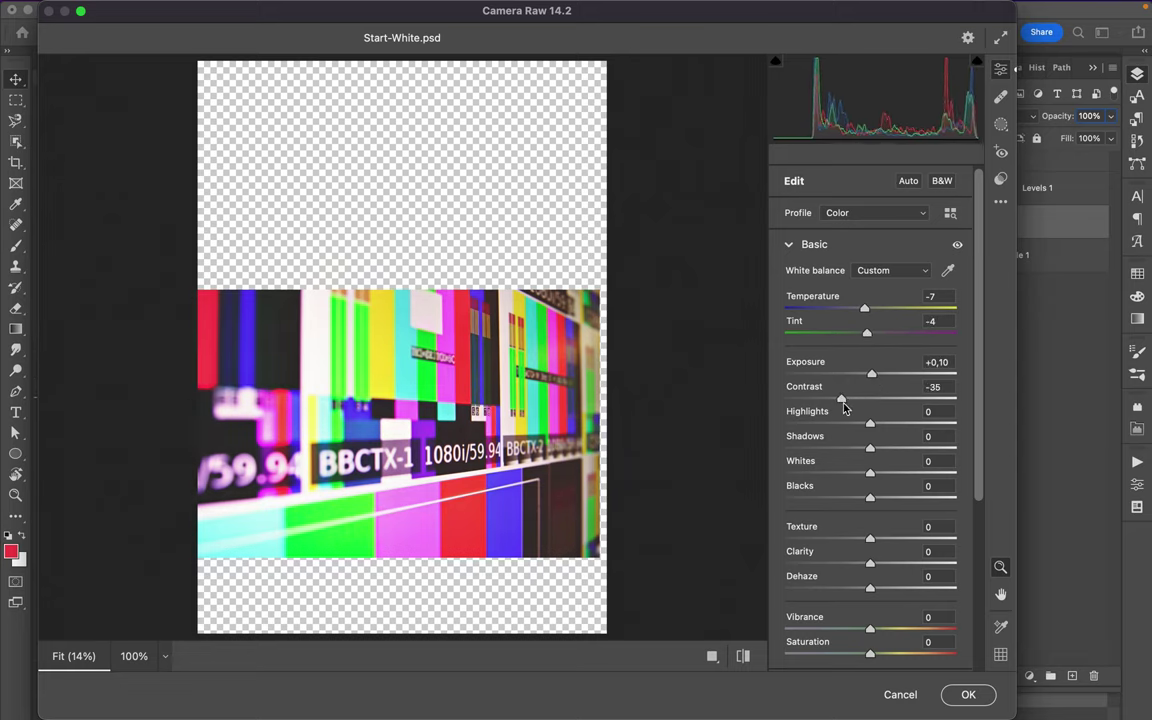
{"action": "mouse_move", "coordinate": [920, 428]}
{"action": "left_mouse_down"}
{"action": "mouse_move", "coordinate": [872, 425]}
{"action": "mouse_move", "coordinate": [794, 452]}
{"action": "mouse_move", "coordinate": [870, 450]}
{"action": "mouse_move", "coordinate": [856, 470]}
{"action": "mouse_move", "coordinate": [869, 476]}
{"action": "mouse_move", "coordinate": [784, 499]}
{"action": "mouse_move", "coordinate": [949, 501]}
{"action": "mouse_move", "coordinate": [880, 505]}
{"action": "mouse_move", "coordinate": [758, 540]}
{"action": "mouse_move", "coordinate": [977, 540]}
{"action": "mouse_move", "coordinate": [880, 541]}
{"action": "mouse_move", "coordinate": [990, 566]}
{"action": "mouse_move", "coordinate": [882, 567]}
{"action": "left_mouse_up"}
{"action": "mouse_move", "coordinate": [760, 594]}
{"action": "left_mouse_down"}
{"action": "mouse_move", "coordinate": [1021, 586]}
{"action": "mouse_move", "coordinate": [877, 586]}
{"action": "left_mouse_up"}
{"action": "scroll", "coordinate": [879, 590], "scroll_direction": "down", "scroll_amount": 2}
{"action": "scroll", "coordinate": [879, 590], "scroll_direction": "down", "scroll_amount": 1}
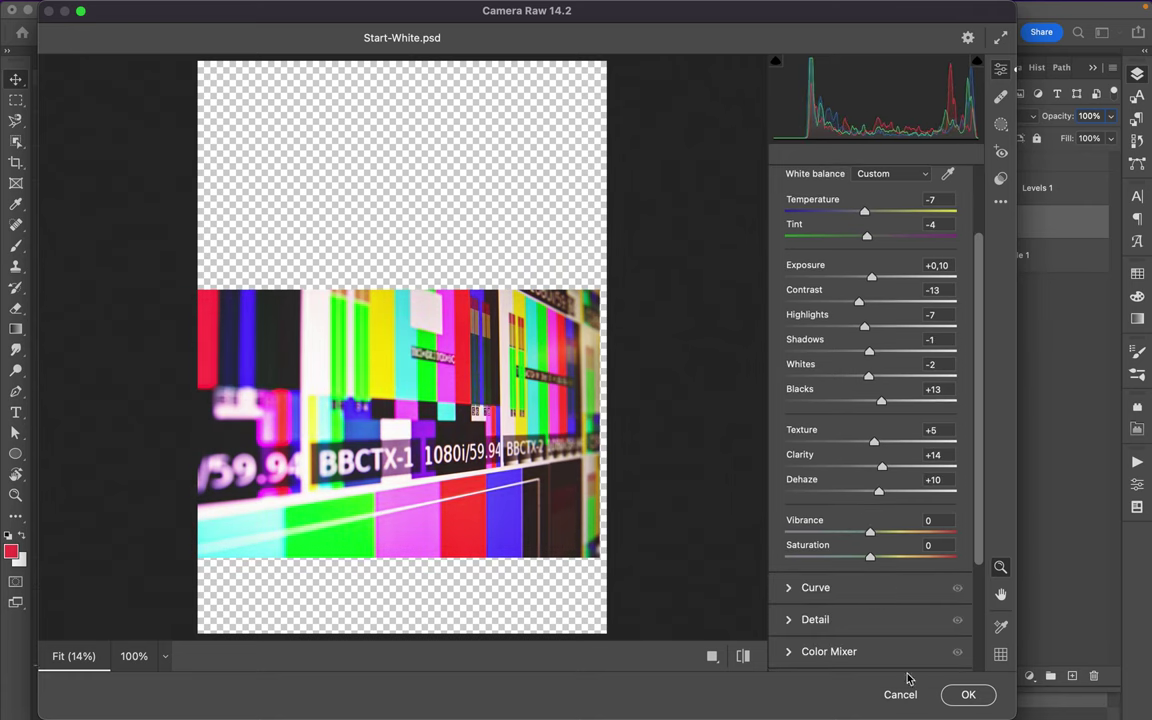
{"action": "left_click", "coordinate": [968, 694]}
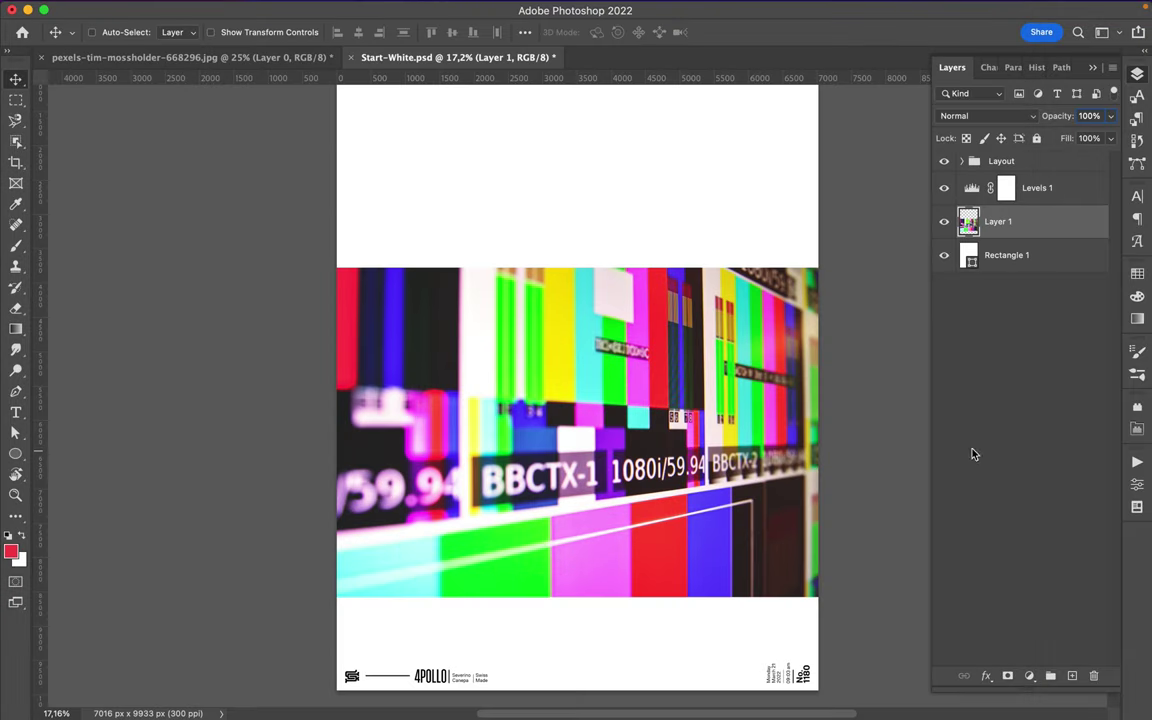
Move the TV photo upward on the page.
{"action": "mouse_move", "coordinate": [703, 383]}
{"action": "left_mouse_down"}
{"action": "mouse_move", "coordinate": [690, 365]}
{"action": "mouse_move", "coordinate": [693, 479]}
{"action": "left_mouse_up"}
{"action": "scroll", "coordinate": [690, 410], "scroll_direction": "down", "scroll_amount": 2}
{"action": "scroll", "coordinate": [600, 400], "scroll_direction": "up", "scroll_amount": 1}
{"action": "scroll", "coordinate": [463, 321], "scroll_direction": "down", "scroll_amount": 2}
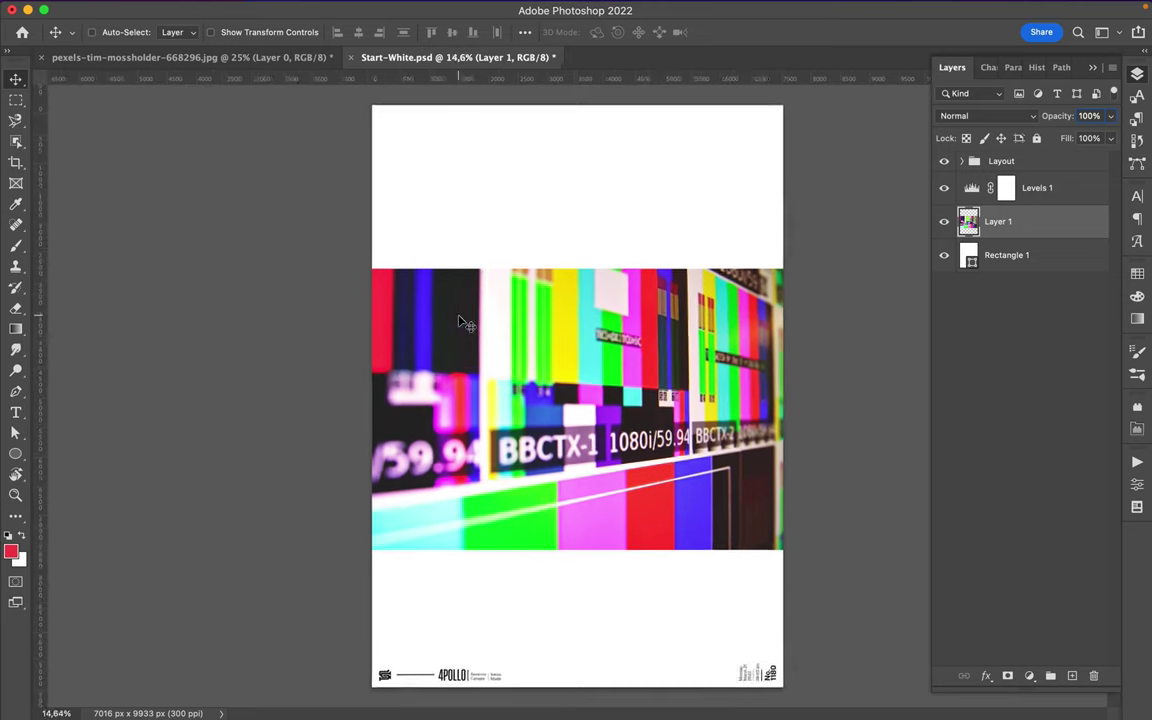
Patch a strip across the photo's top edge, undoing the patch of the white area above.
{"action": "left_click", "coordinate": [16, 370]}
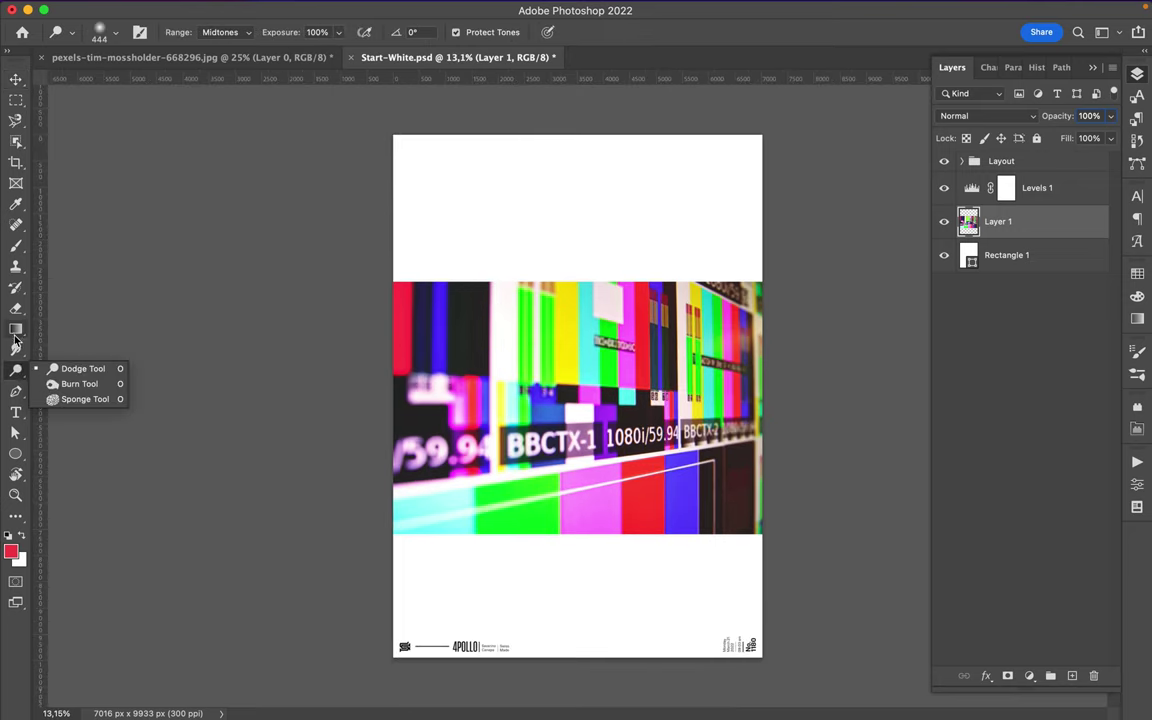
{"action": "left_click", "coordinate": [16, 141]}
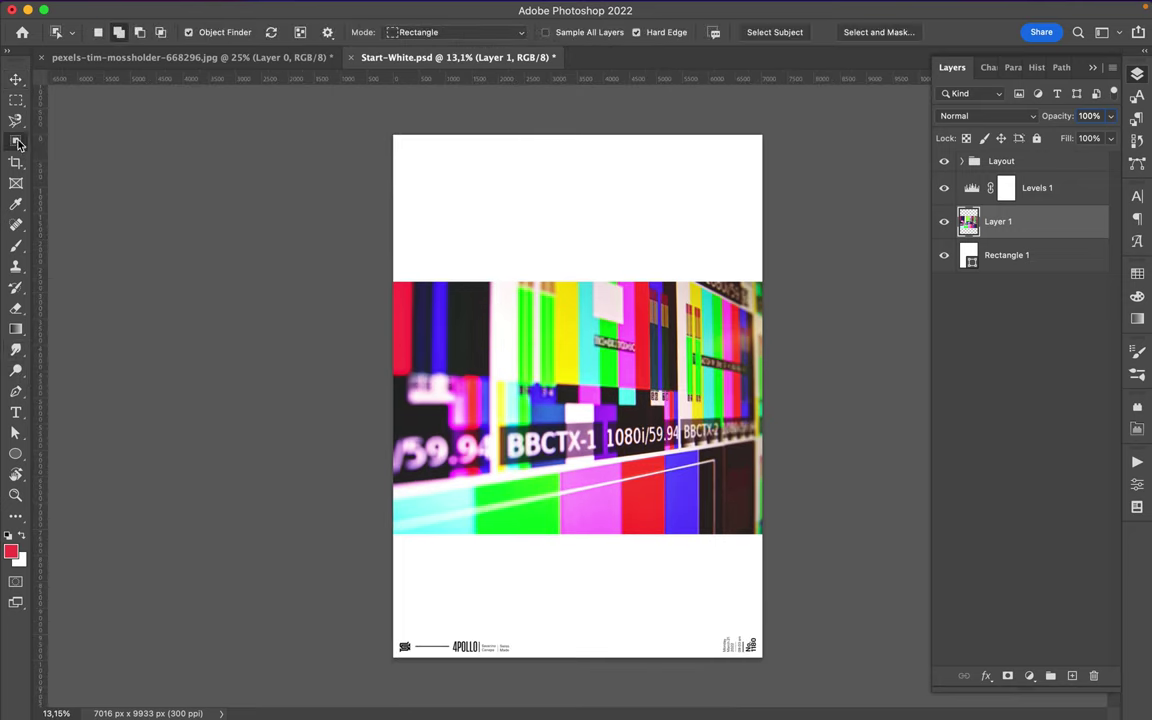
{"action": "left_click", "coordinate": [16, 224]}
{"action": "left_click", "coordinate": [80, 254]}
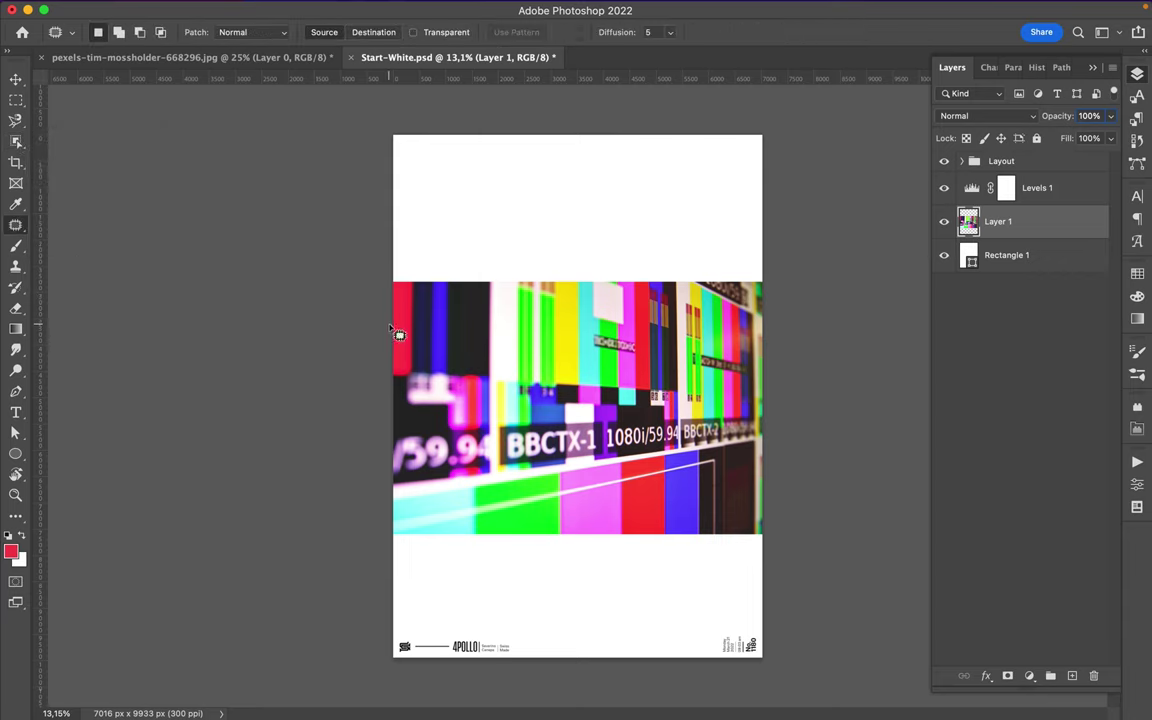
{"action": "left_click_drag", "start_coordinate": [479, 290], "coordinate": [398, 329]}
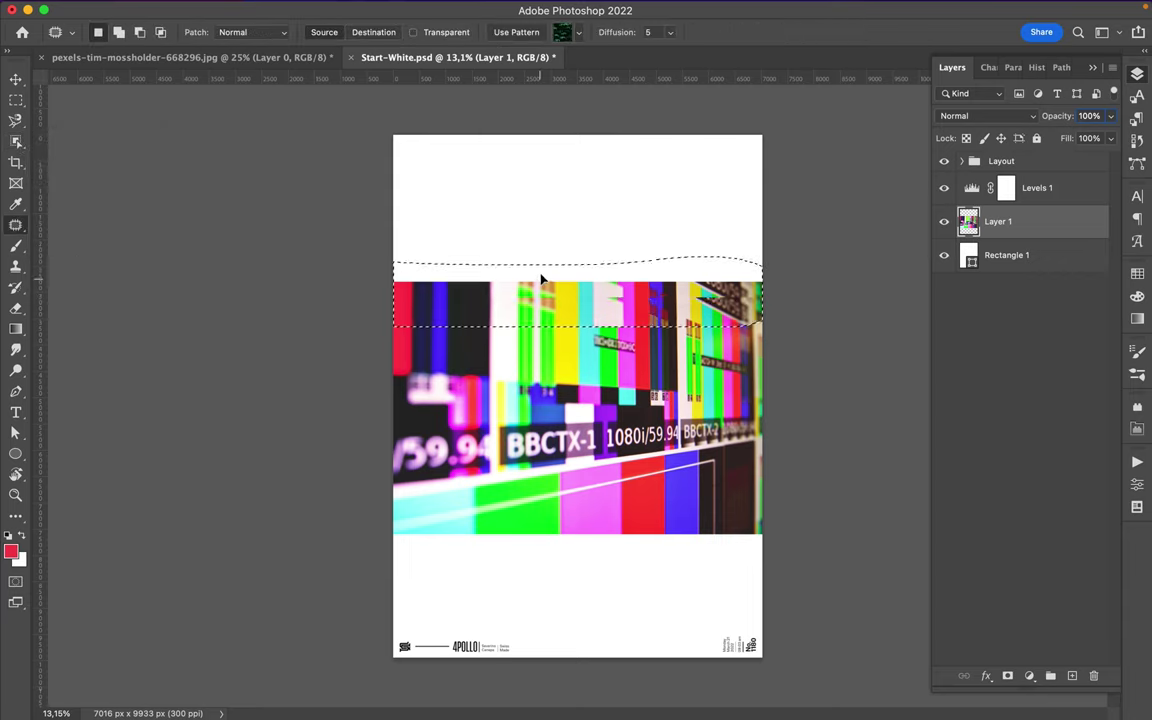
{"action": "left_click_drag", "start_coordinate": [541, 300], "coordinate": [541, 335]}
{"action": "left_click_drag", "start_coordinate": [398, 272], "coordinate": [410, 230]}
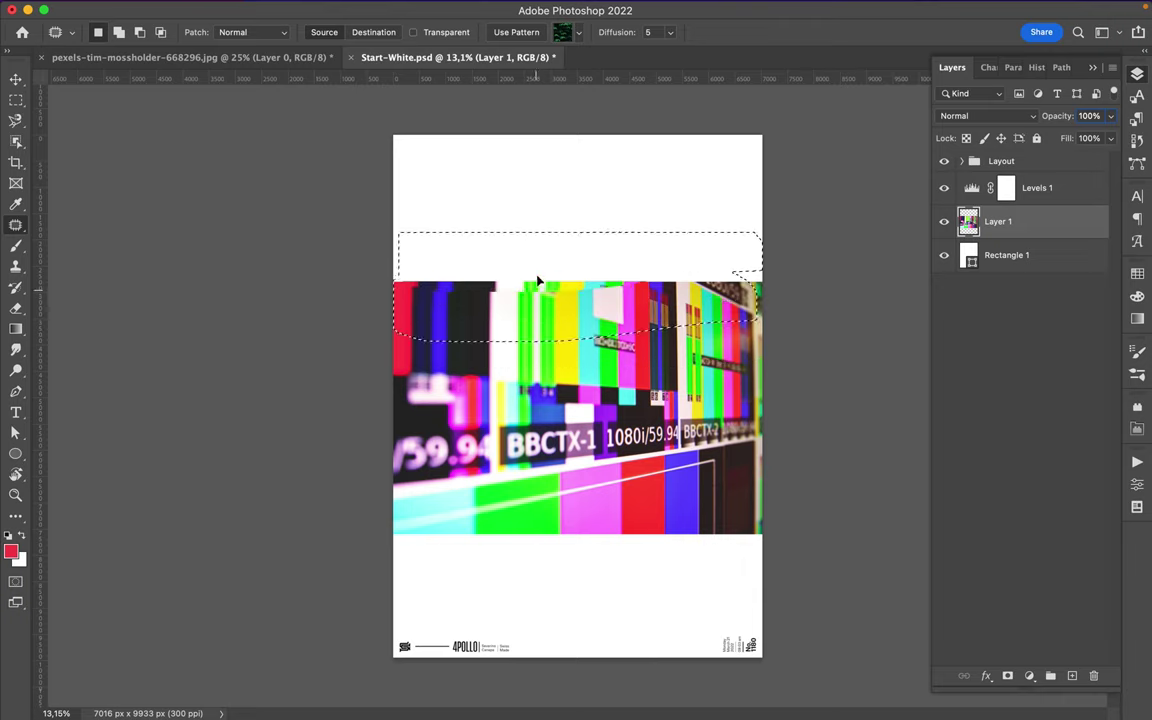
{"action": "left_click_drag", "start_coordinate": [540, 245], "coordinate": [553, 198]}
{"action": "key", "text": "ctrl+z"}
Shift the selected top strip upward with the Content-Aware Move tool.
{"action": "right_click", "coordinate": [15, 224]}
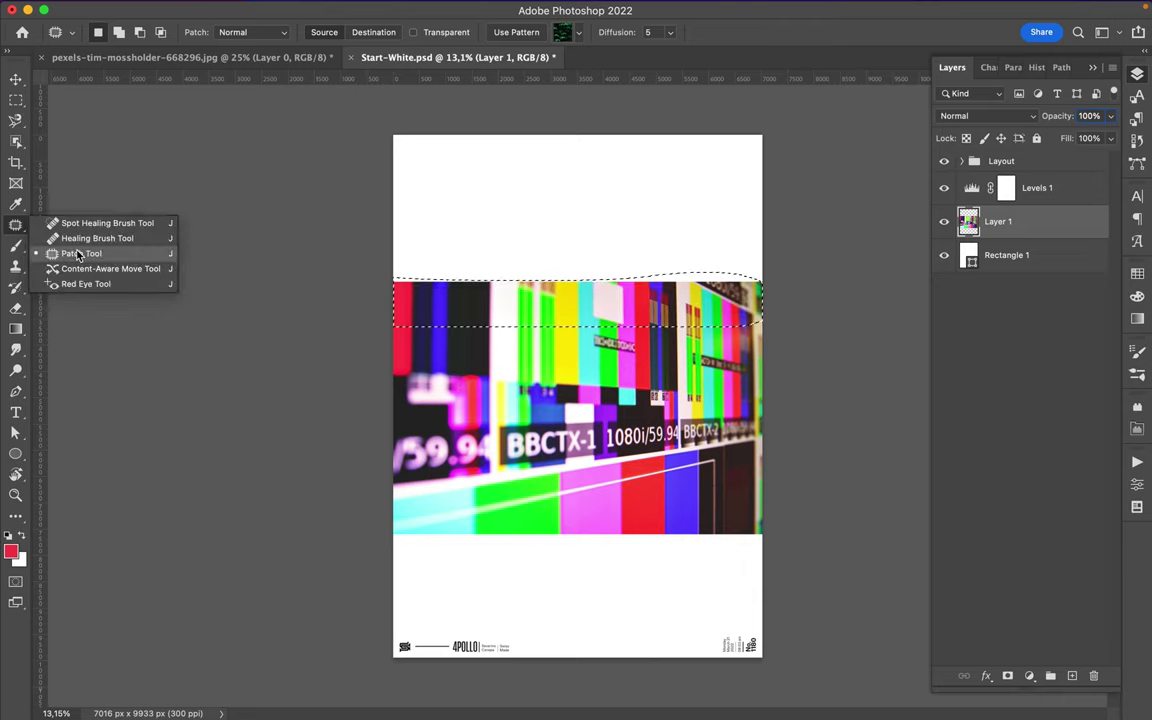
{"action": "left_click", "coordinate": [100, 237]}
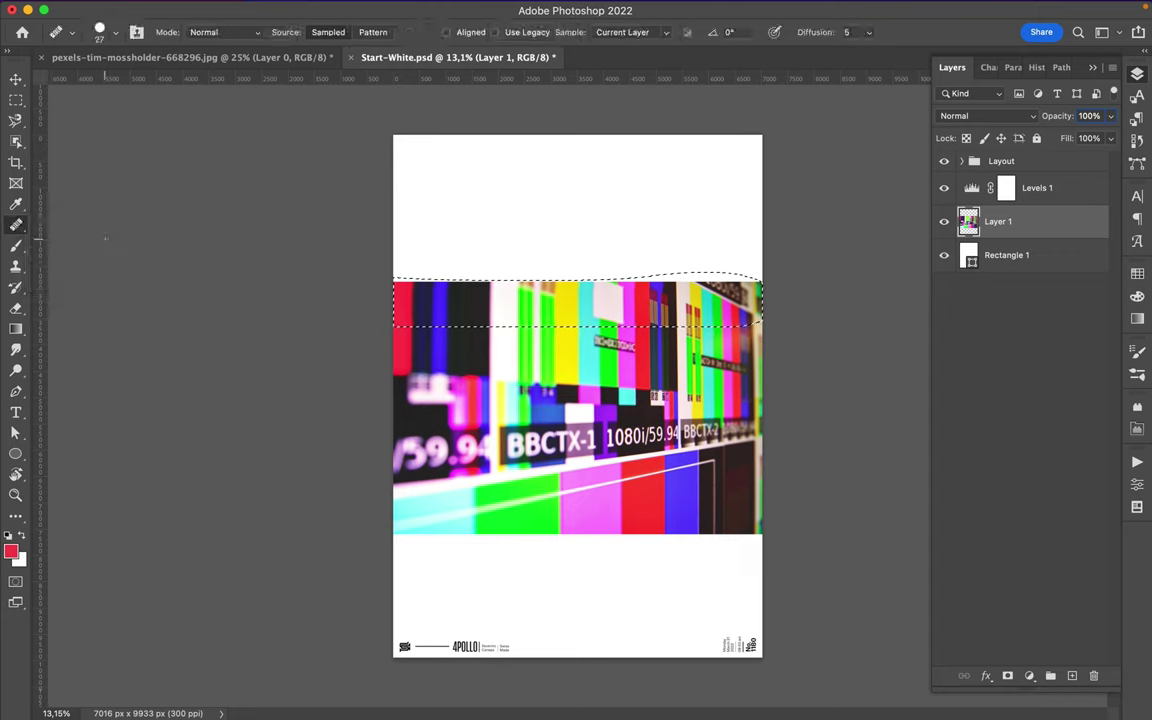
{"action": "right_click", "coordinate": [15, 224]}
{"action": "left_click", "coordinate": [66, 269]}
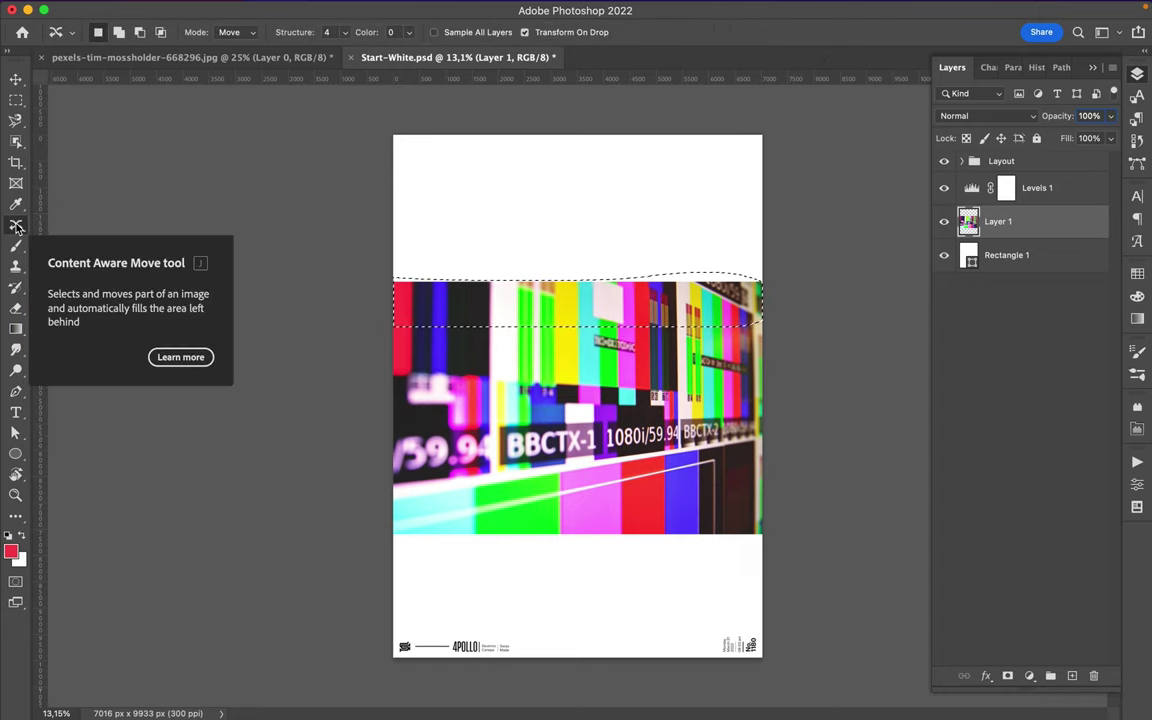
{"action": "left_click_drag", "start_coordinate": [425, 289], "coordinate": [450, 246]}
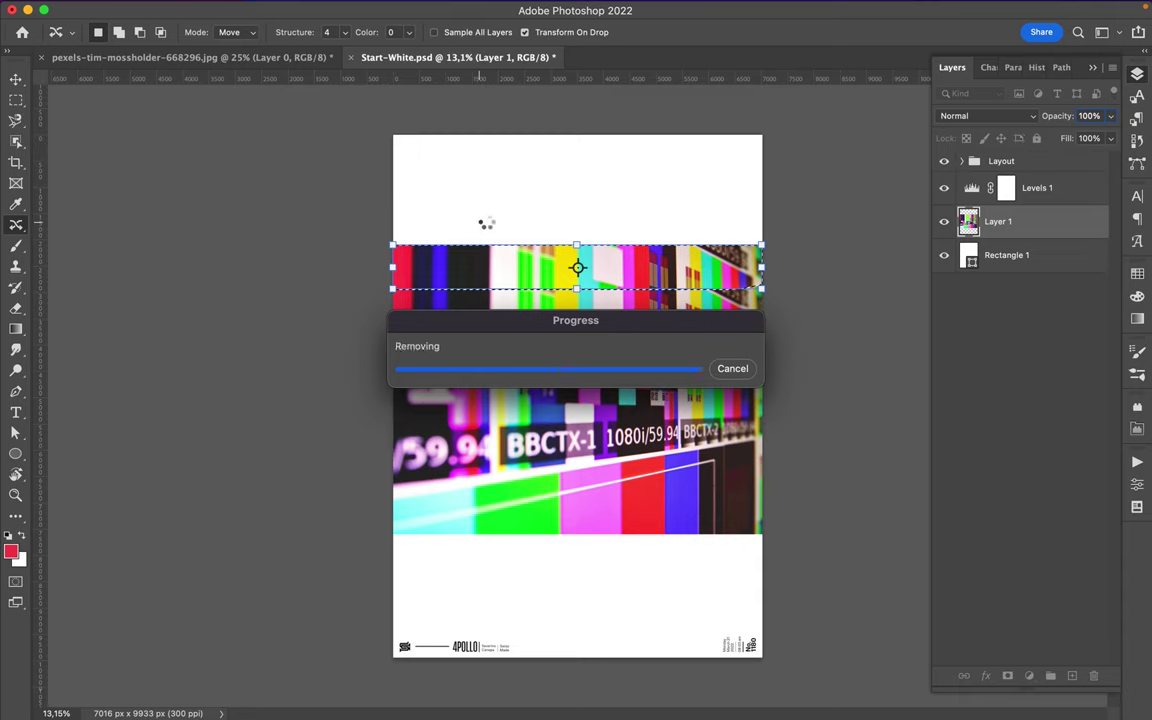
Confirm the moved strip, then outline the white header with Content-Aware Move and discard it.
{"action": "key", "text": "m"}
{"action": "left_click", "coordinate": [493, 228]}
{"action": "key", "text": "v"}
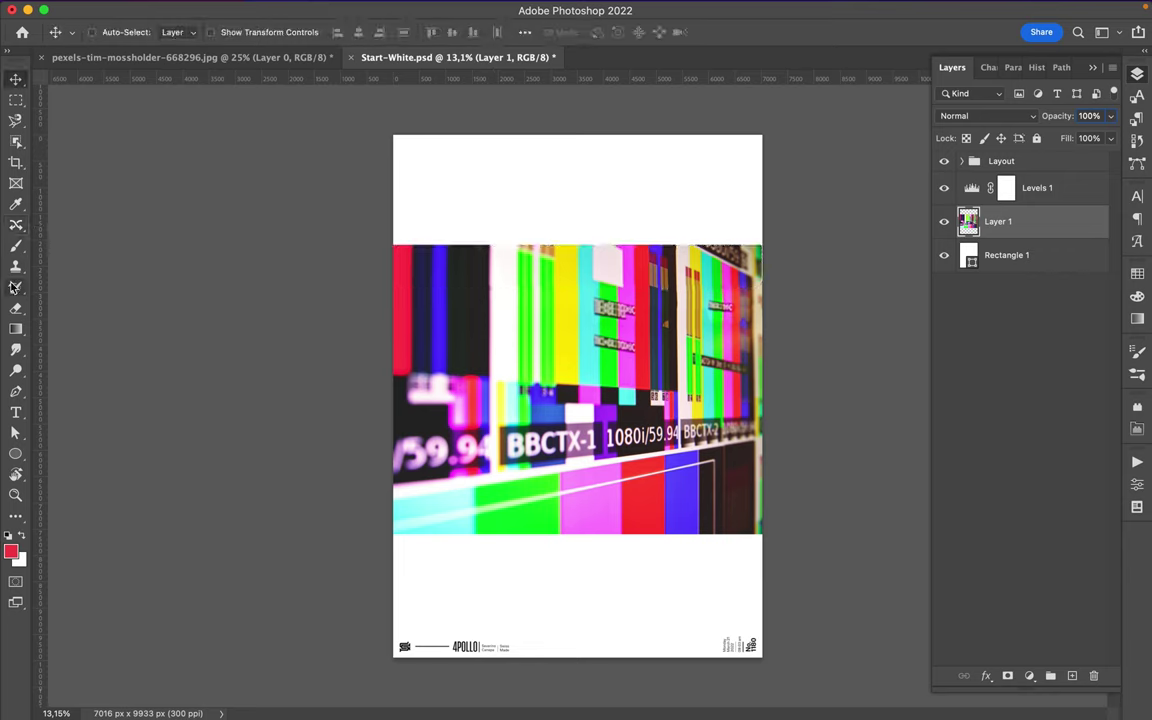
{"action": "key", "text": "j"}
{"action": "left_click_drag", "start_coordinate": [395, 237], "coordinate": [738, 250]}
{"action": "left_click_drag", "start_coordinate": [703, 118], "coordinate": [380, 121]}
{"action": "left_click", "coordinate": [515, 281]}
Move the top colour bars up into the white header, commit, and deselect.
{"action": "left_click_drag", "start_coordinate": [393, 216], "coordinate": [396, 136]}
{"action": "left_click_drag", "start_coordinate": [527, 231], "coordinate": [523, 185]}
{"action": "key", "text": "Return"}
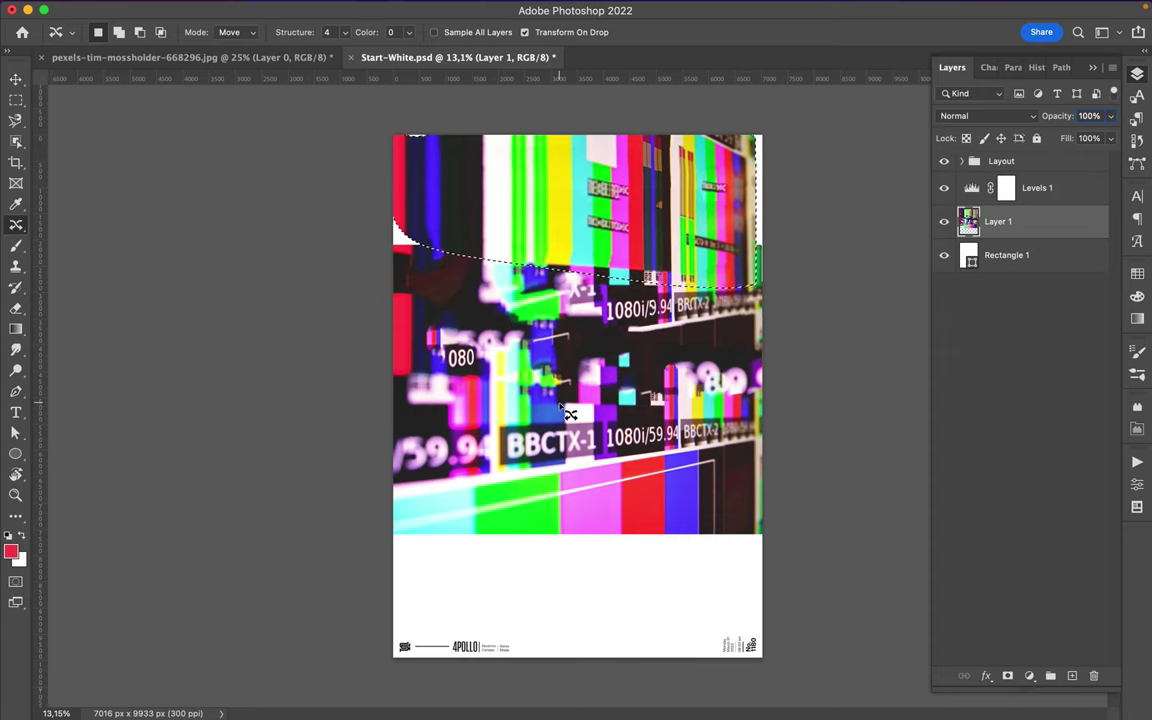
{"action": "key", "text": "l"}
{"action": "key", "text": "ctrl+d"}
Content-aware move a band of lower colour bars down over the white bottom, then deselect.
{"action": "key", "text": "v"}
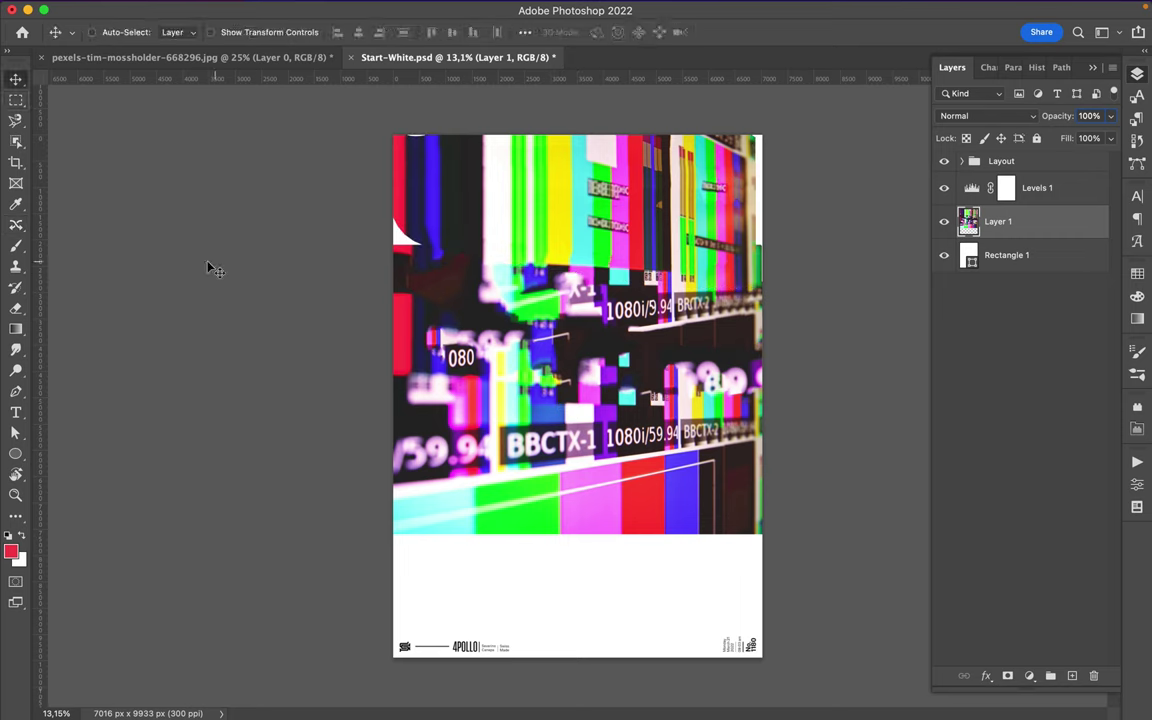
{"action": "key", "text": "j"}
{"action": "left_click_drag", "start_coordinate": [819, 694], "coordinate": [570, 463]}
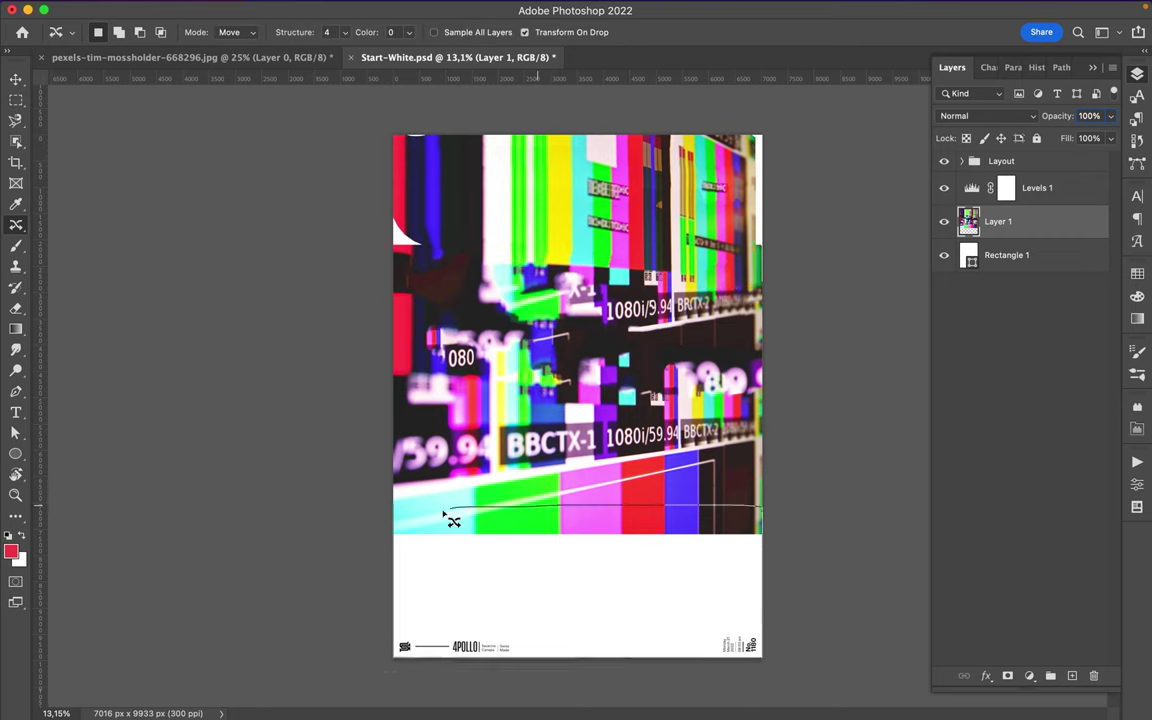
{"action": "left_click_drag", "start_coordinate": [403, 345], "coordinate": [864, 535]}
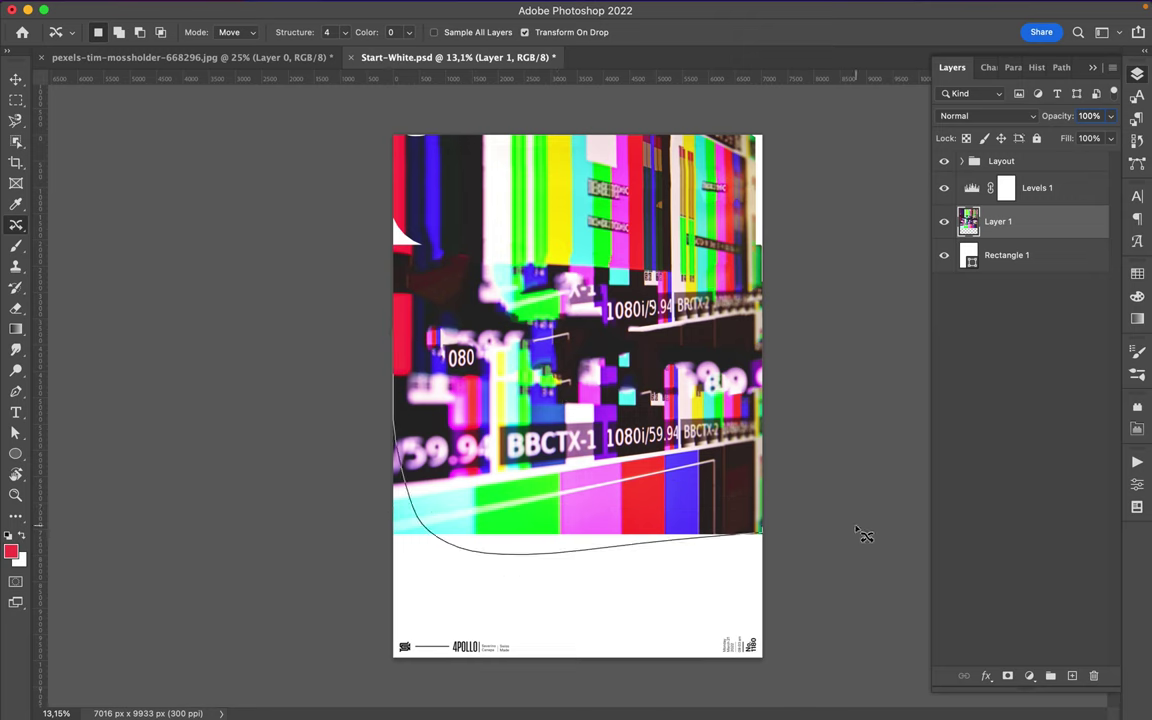
{"action": "left_click_drag", "start_coordinate": [535, 420], "coordinate": [540, 571]}
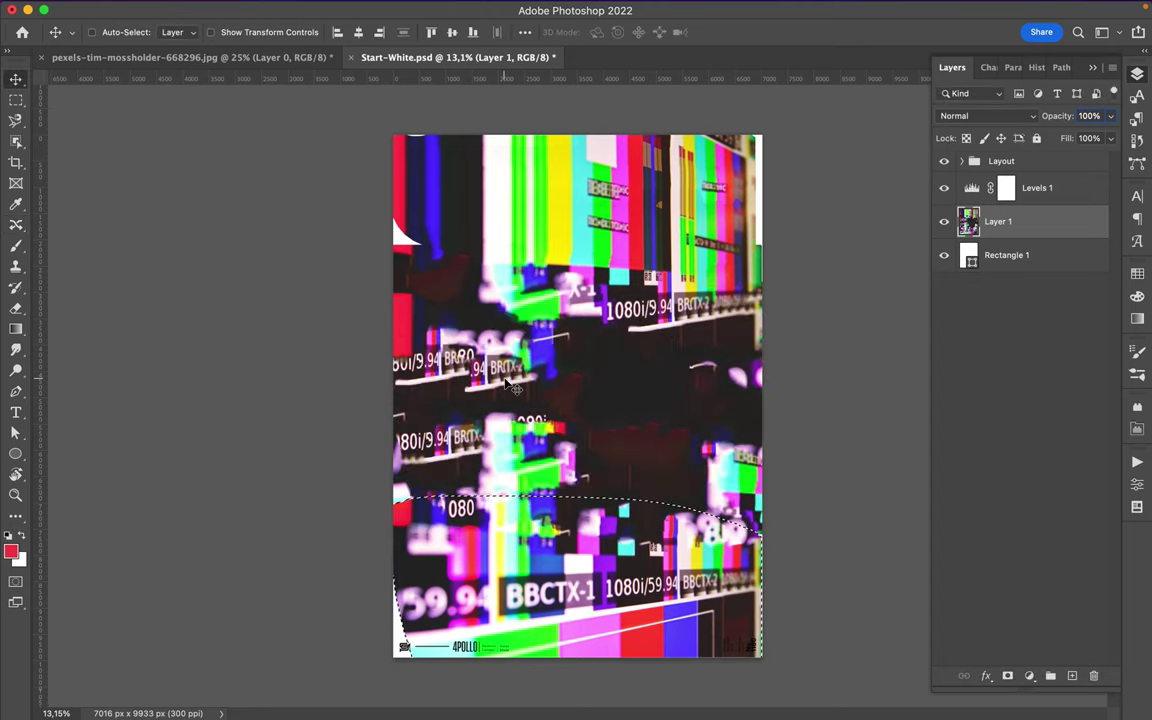
{"action": "key", "text": "m"}
{"action": "key", "text": "ctrl+d"}
Place a new Glitch title text layer and enlarge it.
{"action": "key", "text": "t"}
{"action": "left_click", "coordinate": [576, 380]}
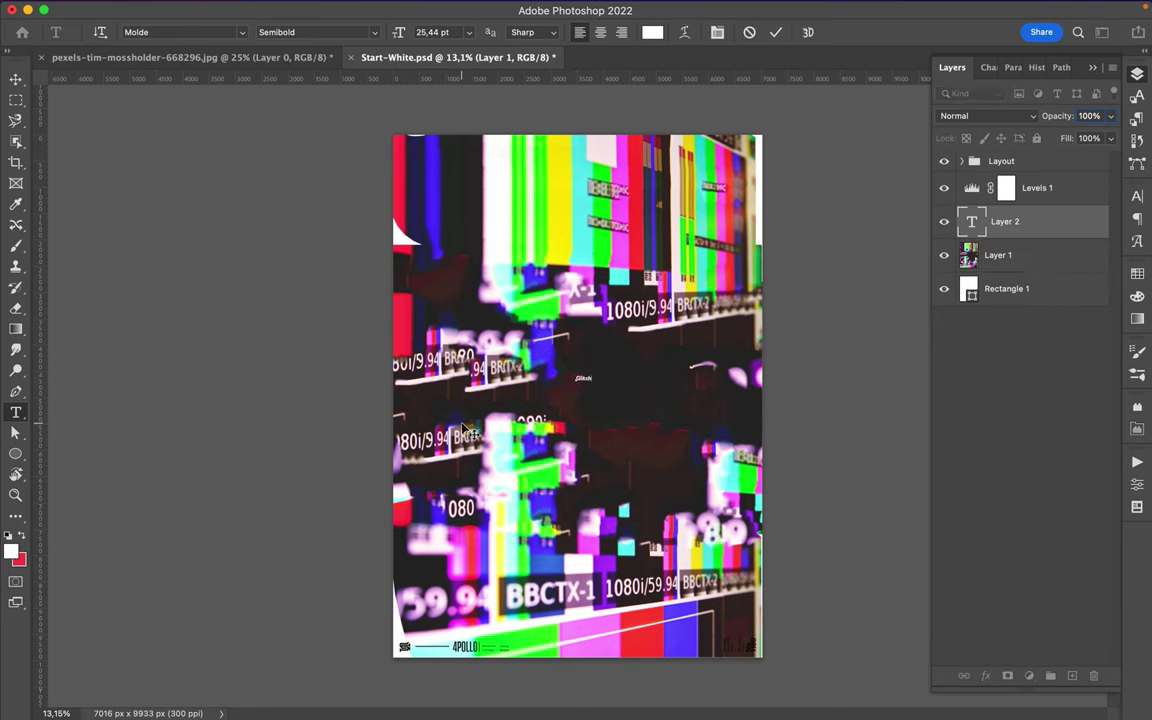
{"action": "key", "text": "ctrl+Return"}
{"action": "scroll", "coordinate": [468, 434], "scroll_direction": "up", "scroll_amount": 2}
{"action": "key", "text": "ctrl+t"}
{"action": "left_click_drag", "start_coordinate": [640, 390], "coordinate": [678, 398]}
{"action": "key", "text": "Return"}
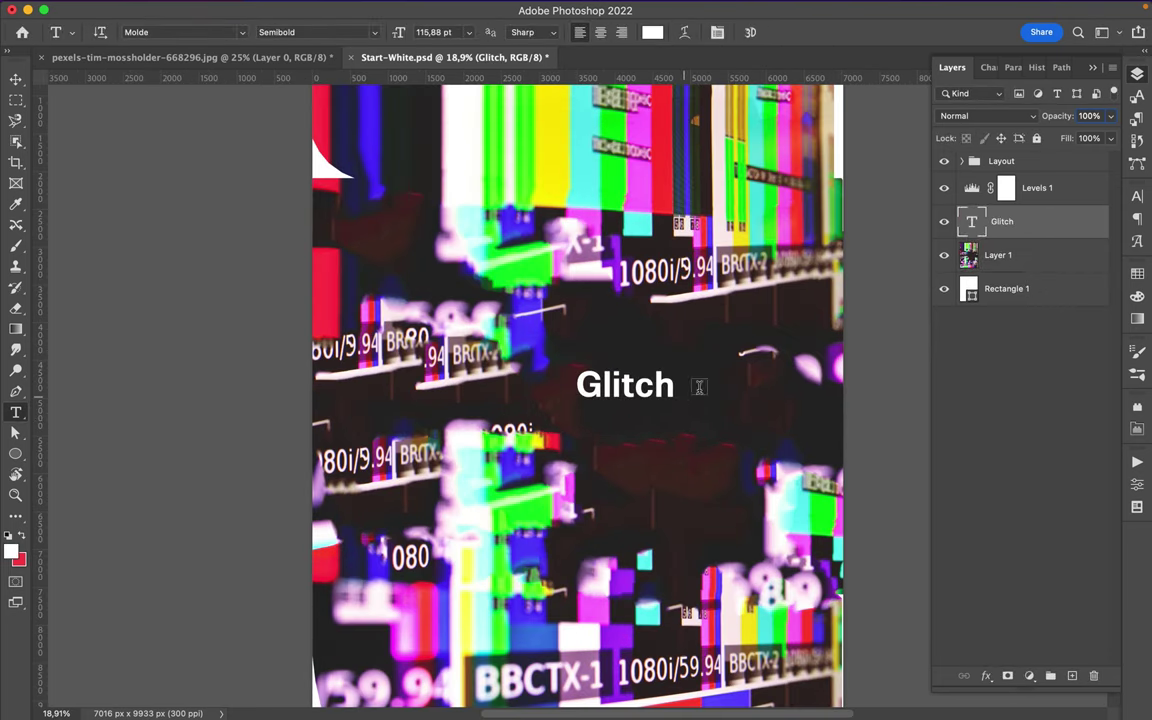
Filter the title's font list to monospace, then back to All Classes.
{"action": "left_click", "coordinate": [1137, 196]}
{"action": "left_click", "coordinate": [1038, 219]}
{"action": "left_click", "coordinate": [870, 241]}
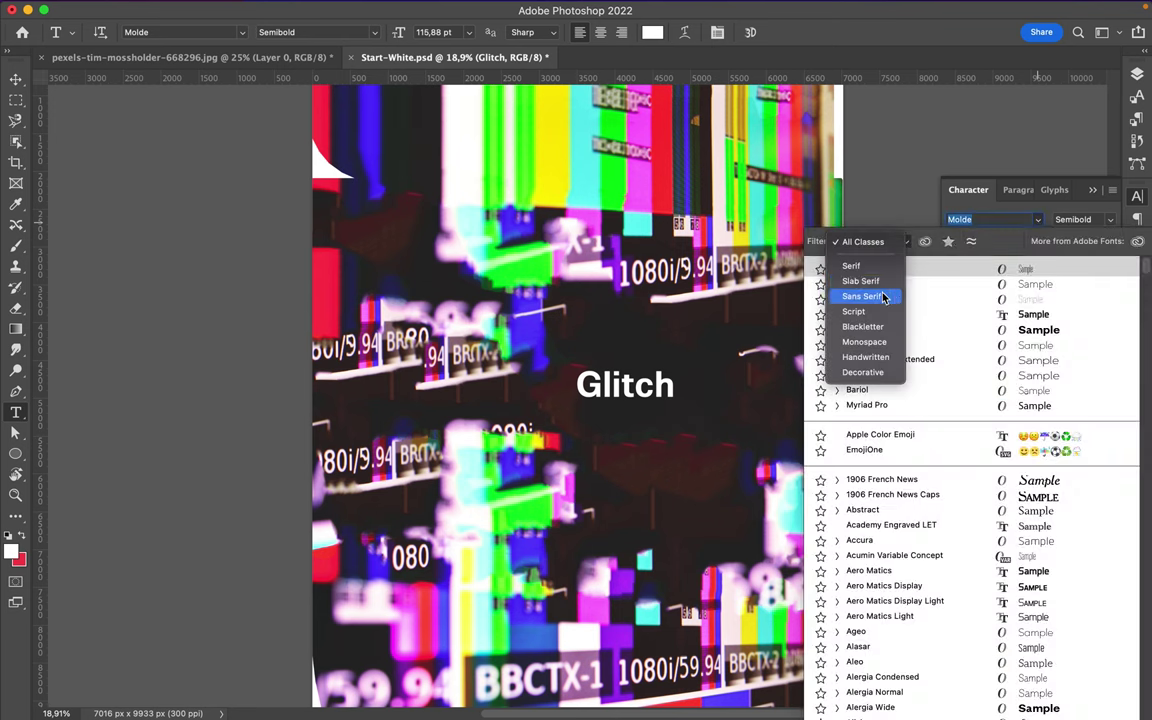
{"action": "left_click", "coordinate": [873, 338]}
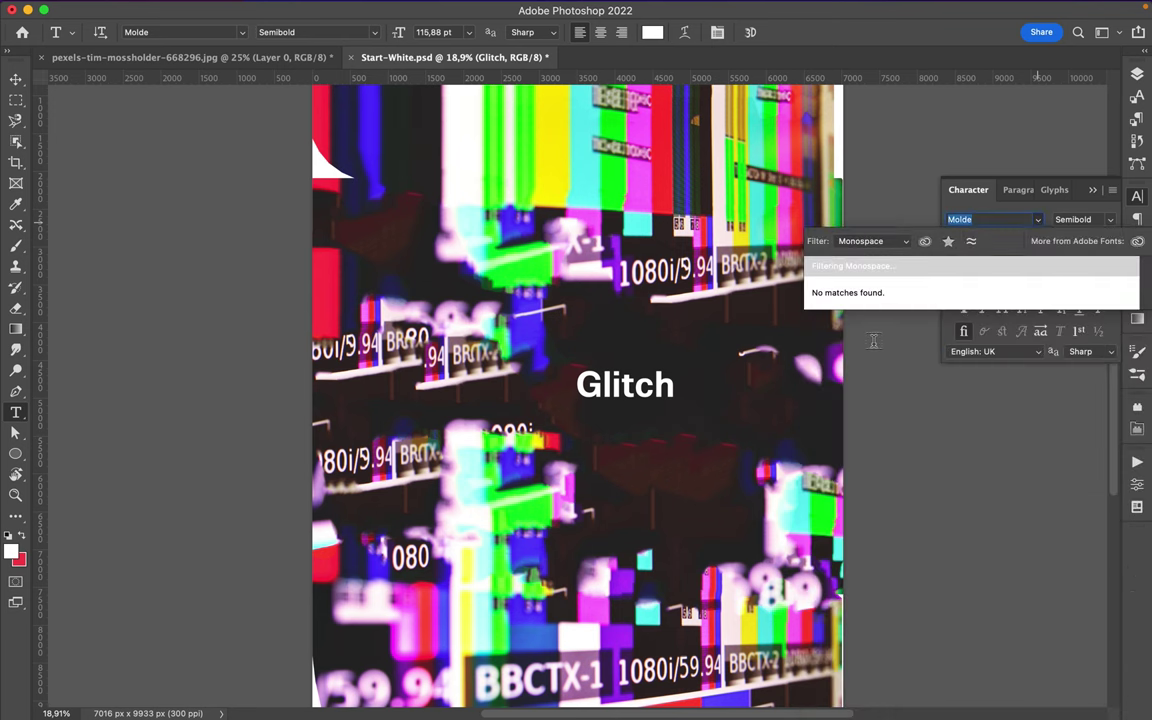
{"action": "left_click", "coordinate": [908, 243]}
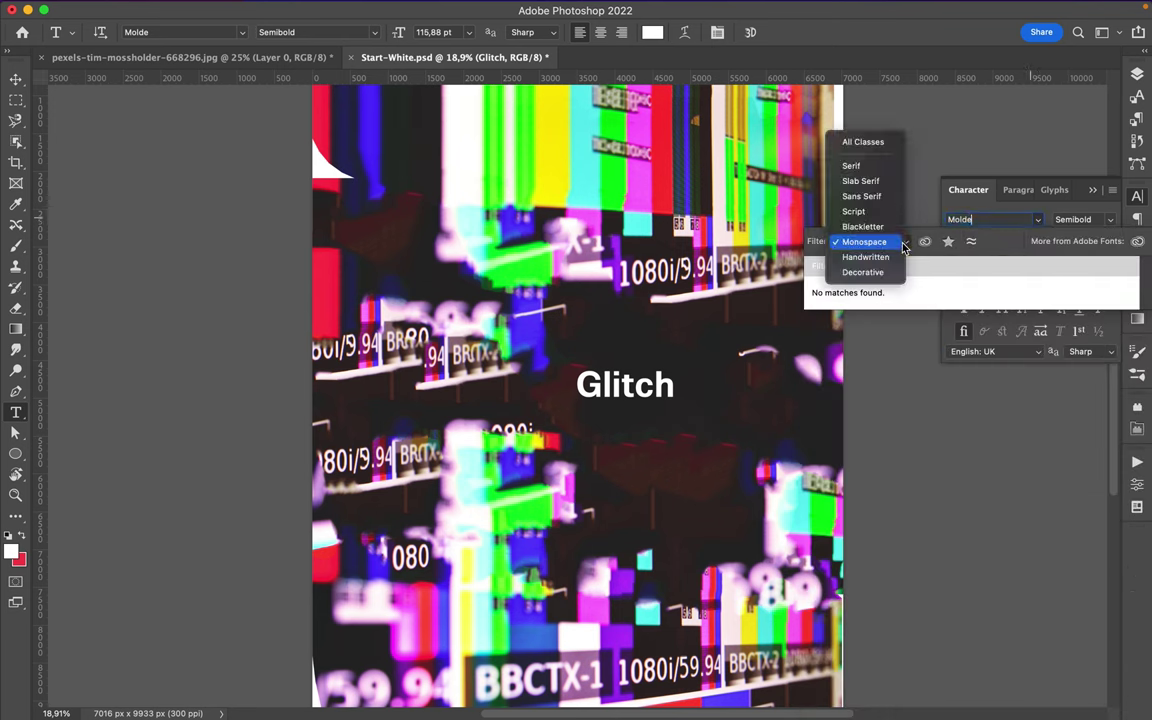
{"action": "left_click", "coordinate": [888, 246]}
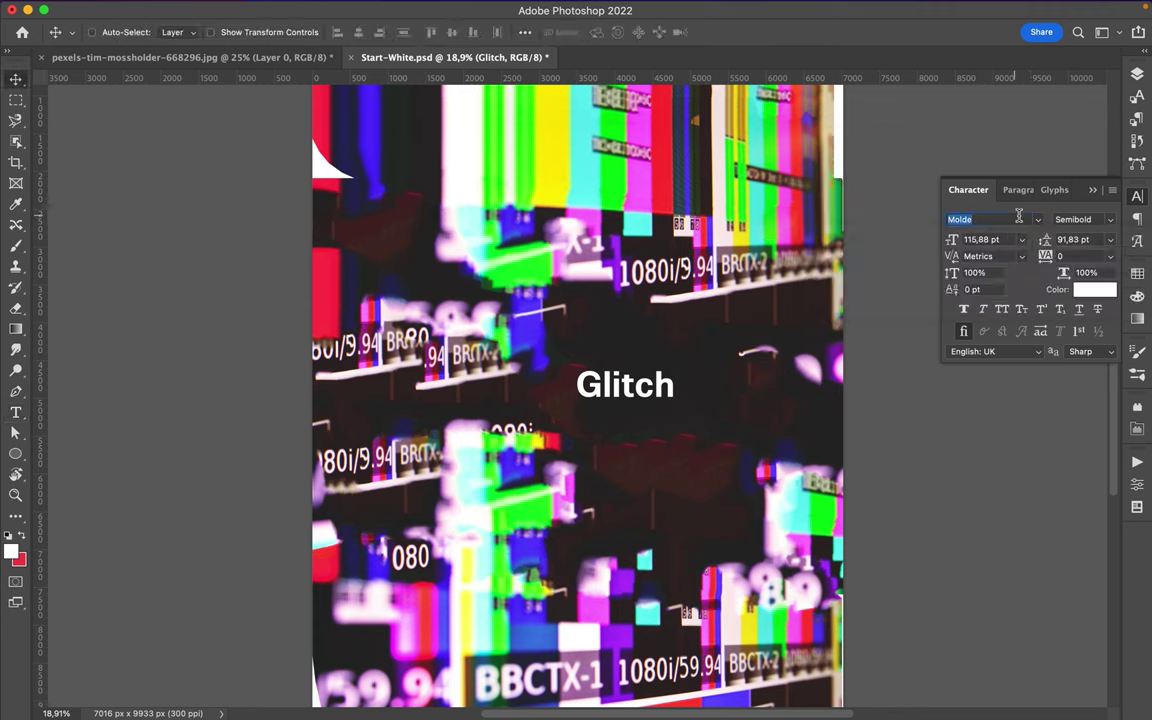
{"action": "left_click", "coordinate": [905, 247]}
{"action": "left_click", "coordinate": [874, 148]}
Scroll the font list and set the title to Basier Square Mono Regular.
{"action": "scroll", "coordinate": [1045, 360], "scroll_direction": "down", "scroll_amount": 3}
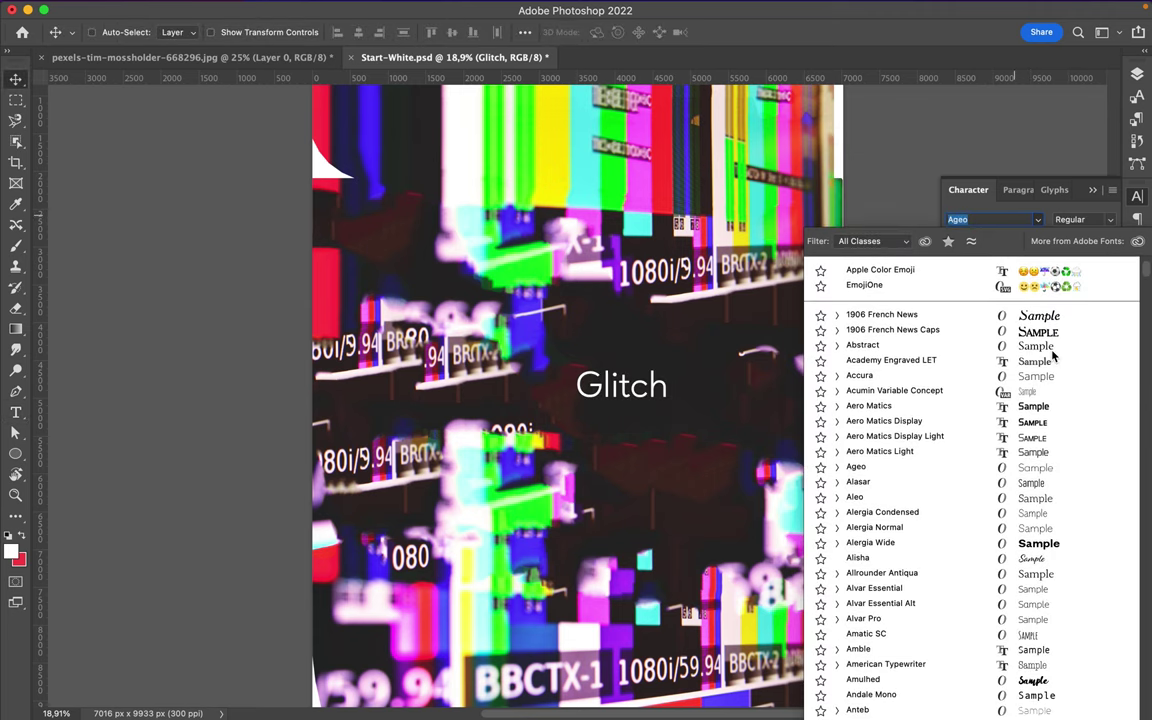
{"action": "scroll", "coordinate": [1028, 490], "scroll_direction": "down", "scroll_amount": 3}
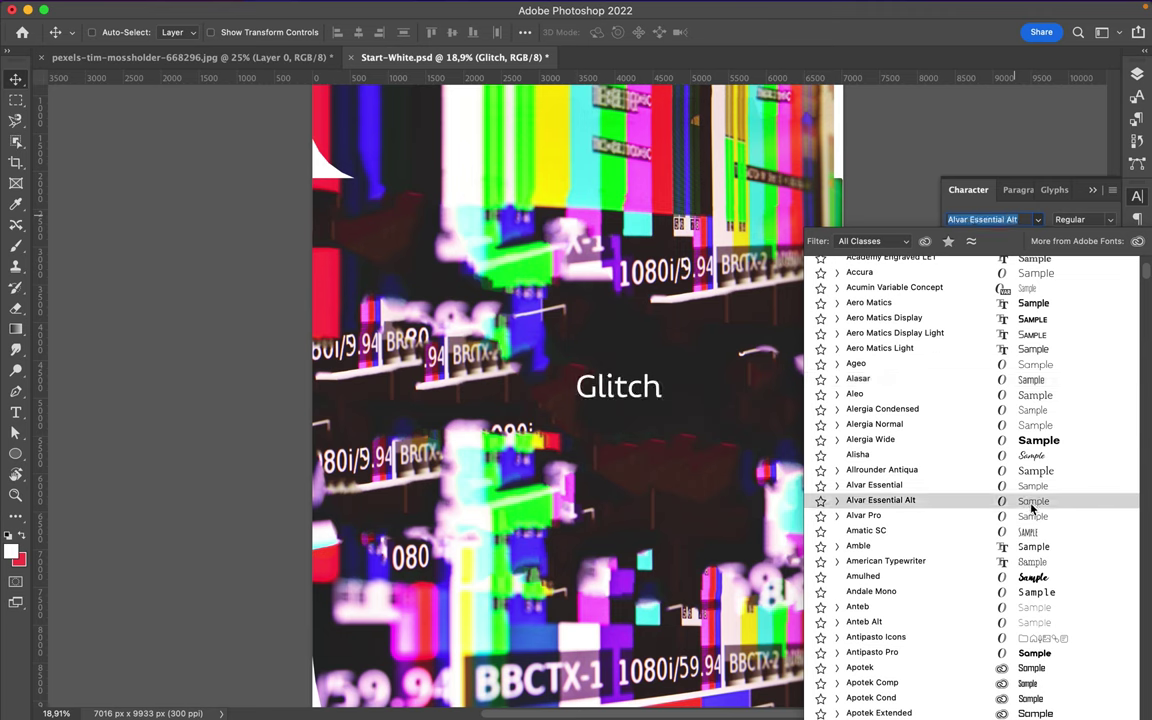
{"action": "scroll", "coordinate": [1030, 500], "scroll_direction": "down", "scroll_amount": 3}
{"action": "scroll", "coordinate": [1031, 648], "scroll_direction": "down", "scroll_amount": 4}
{"action": "scroll", "coordinate": [1033, 652], "scroll_direction": "down", "scroll_amount": 4}
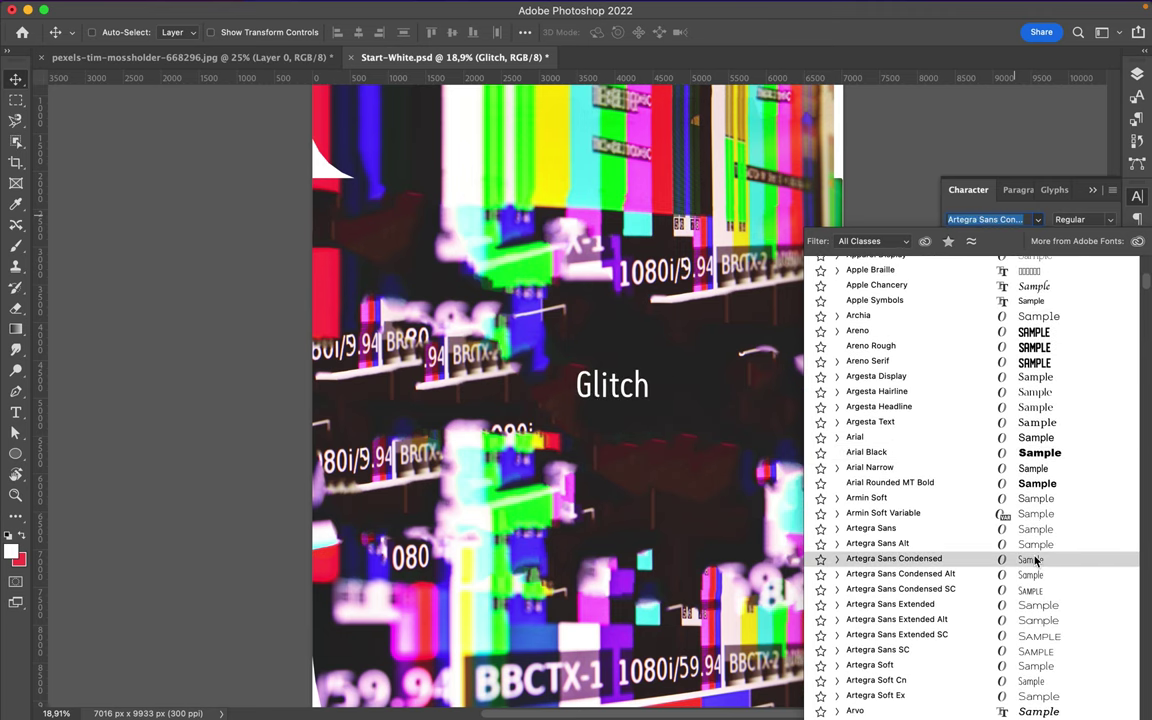
{"action": "scroll", "coordinate": [1040, 545], "scroll_direction": "down", "scroll_amount": 4}
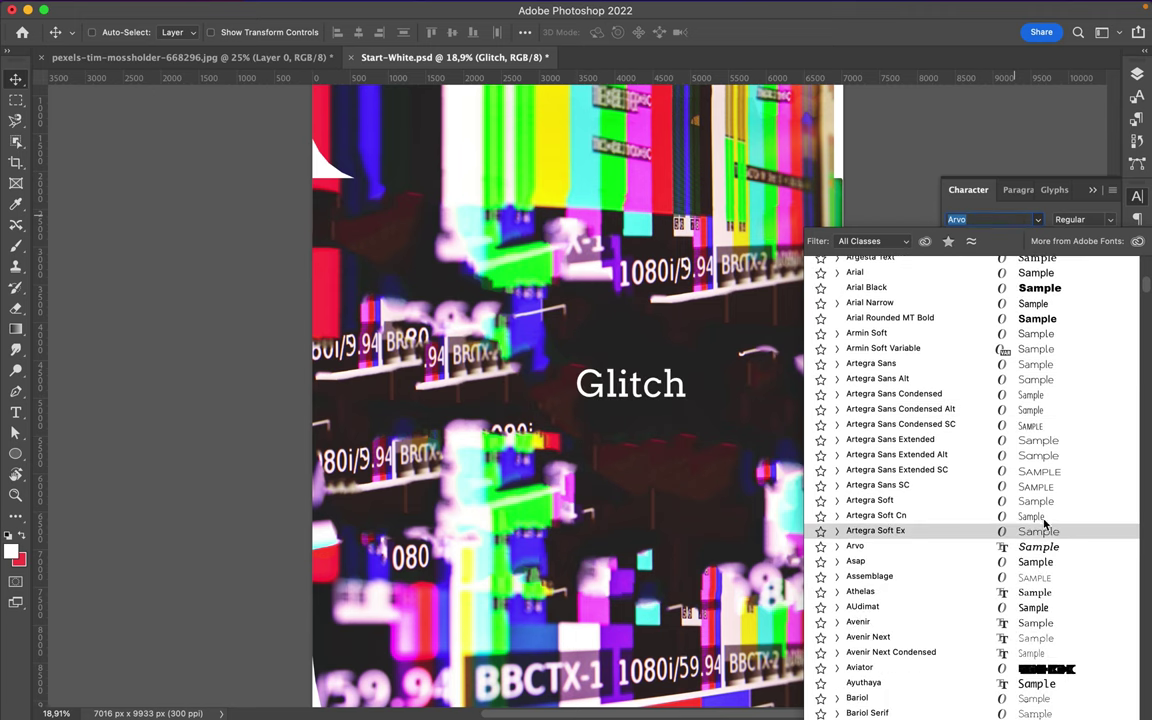
{"action": "scroll", "coordinate": [1044, 523], "scroll_direction": "down", "scroll_amount": 1}
{"action": "scroll", "coordinate": [1044, 523], "scroll_direction": "down", "scroll_amount": 5}
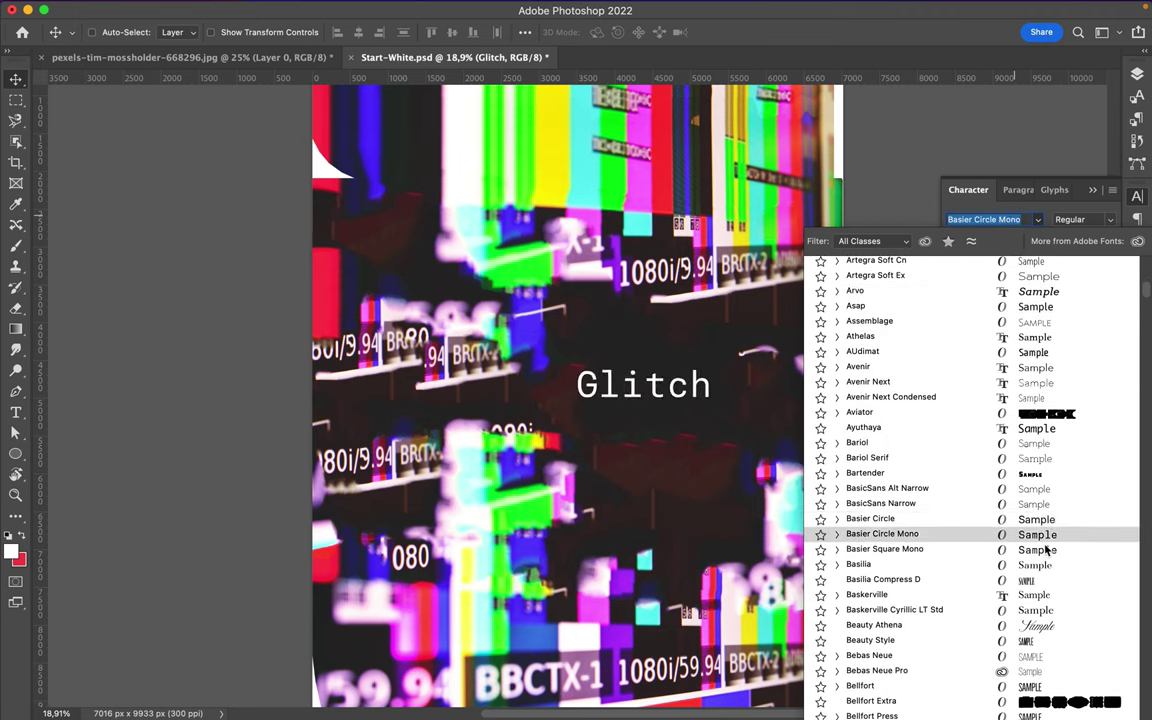
{"action": "left_click", "coordinate": [1044, 556]}
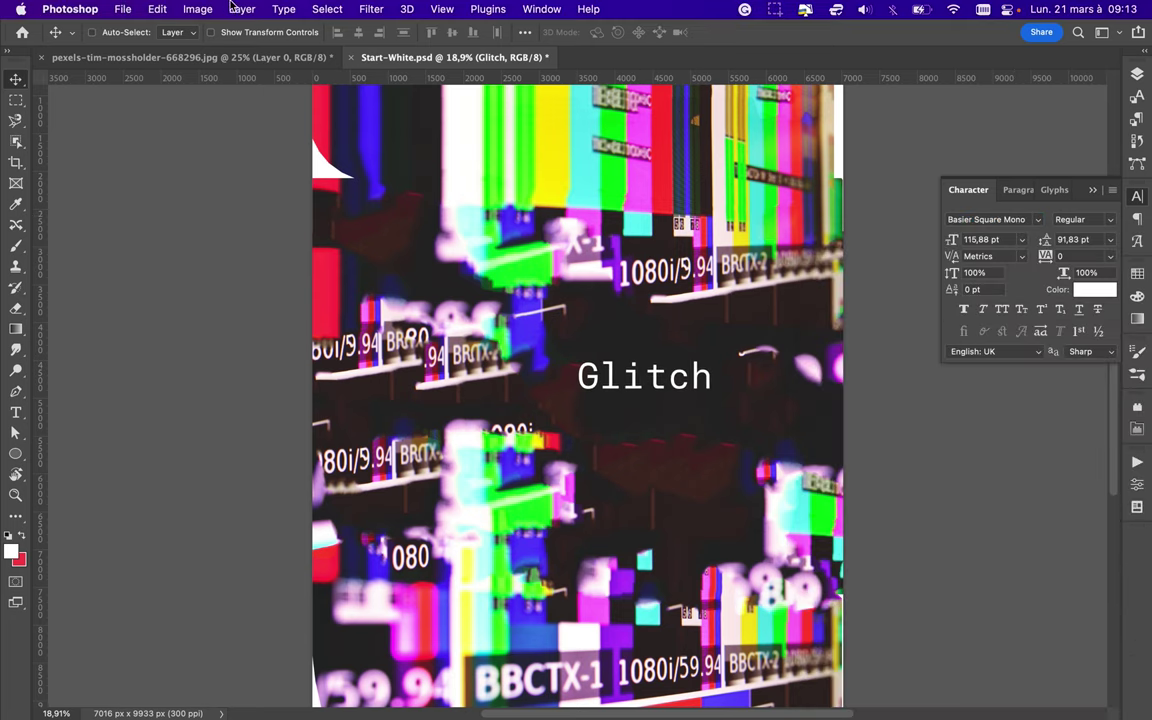
Skew the Glitch title so it tilts downward to the right.
{"action": "key", "text": "super+t"}
{"action": "right_click", "coordinate": [689, 312]}
{"action": "left_click", "coordinate": [705, 380]}
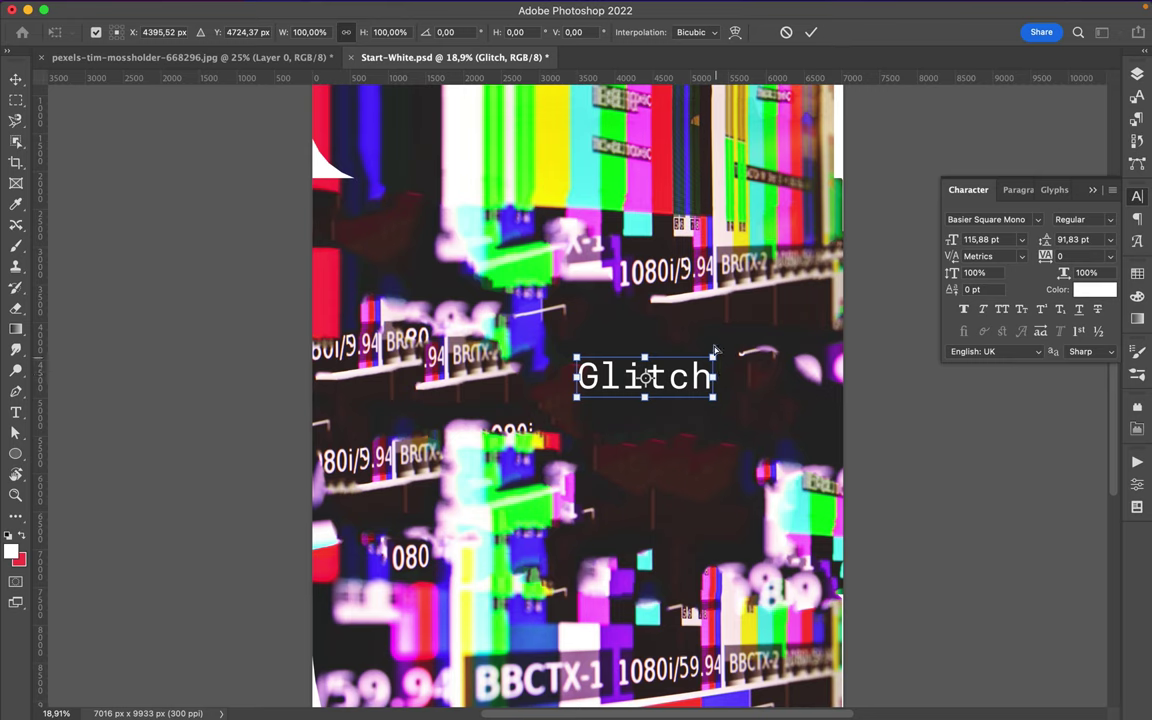
{"action": "mouse_move", "coordinate": [714, 397]}
{"action": "left_mouse_down"}
{"action": "mouse_move", "coordinate": [713, 426]}
{"action": "mouse_move", "coordinate": [738, 449]}
{"action": "left_mouse_up"}
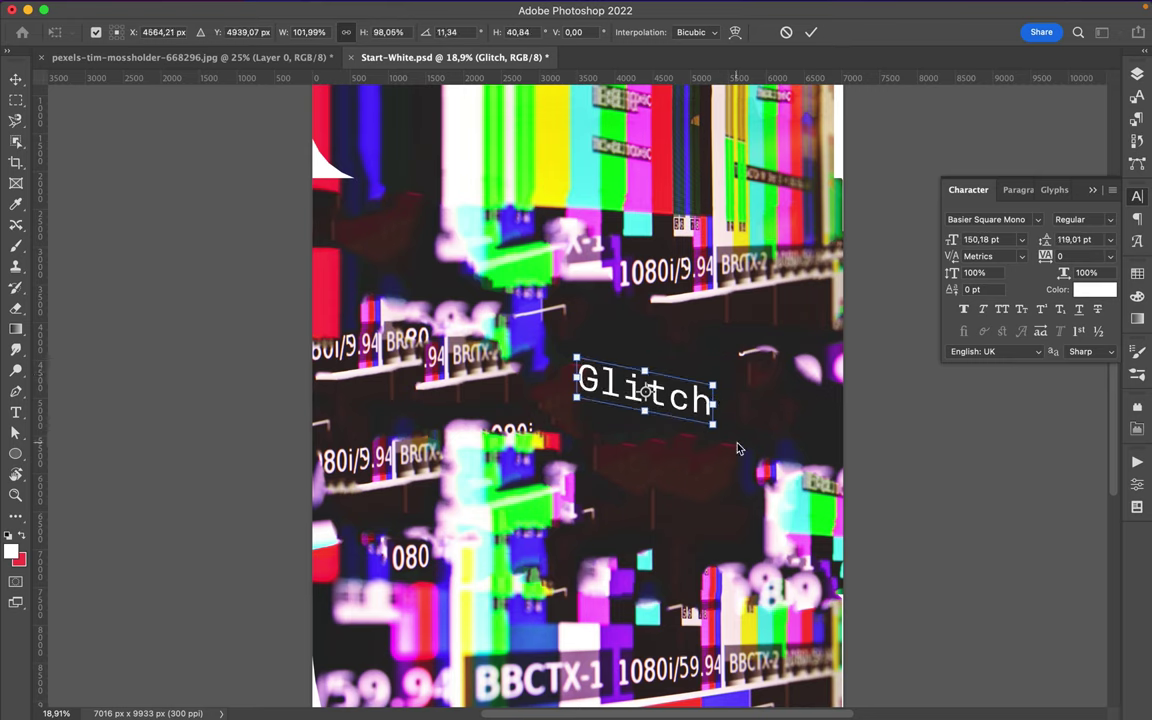
{"action": "key", "text": "Return"}
Scale the Glitch title up to about 138% and move it right and down.
{"action": "key", "text": "super+t"}
{"action": "left_click_drag", "start_coordinate": [715, 353], "coordinate": [766, 330]}
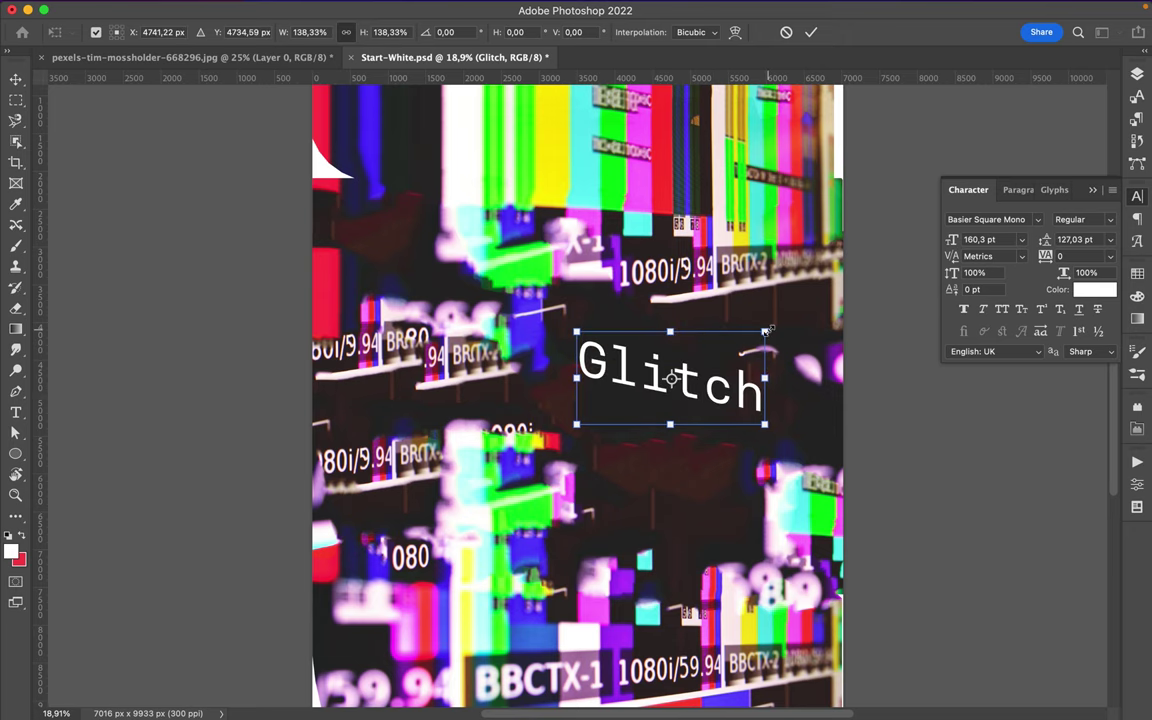
{"action": "key", "text": "Return"}
{"action": "scroll", "coordinate": [670, 385], "scroll_direction": "down", "scroll_amount": 3}
{"action": "left_click_drag", "start_coordinate": [688, 390], "coordinate": [660, 395]}
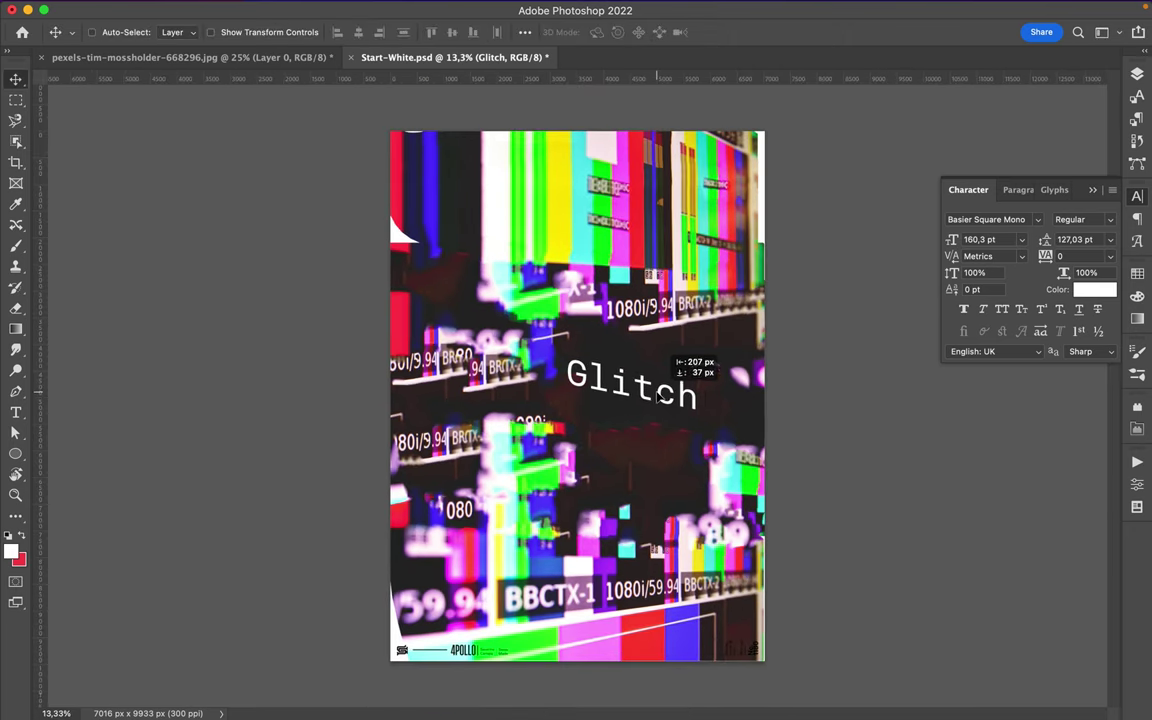
Sample a poster colour, then enlarge the title slightly and nudge it further right.
{"action": "key", "text": "i"}
{"action": "mouse_move", "coordinate": [548, 221]}
{"action": "left_mouse_down"}
{"action": "mouse_move", "coordinate": [594, 238]}
{"action": "mouse_move", "coordinate": [582, 217]}
{"action": "left_mouse_up"}
{"action": "key", "text": "v"}
{"action": "left_click_drag", "start_coordinate": [652, 394], "coordinate": [662, 395]}
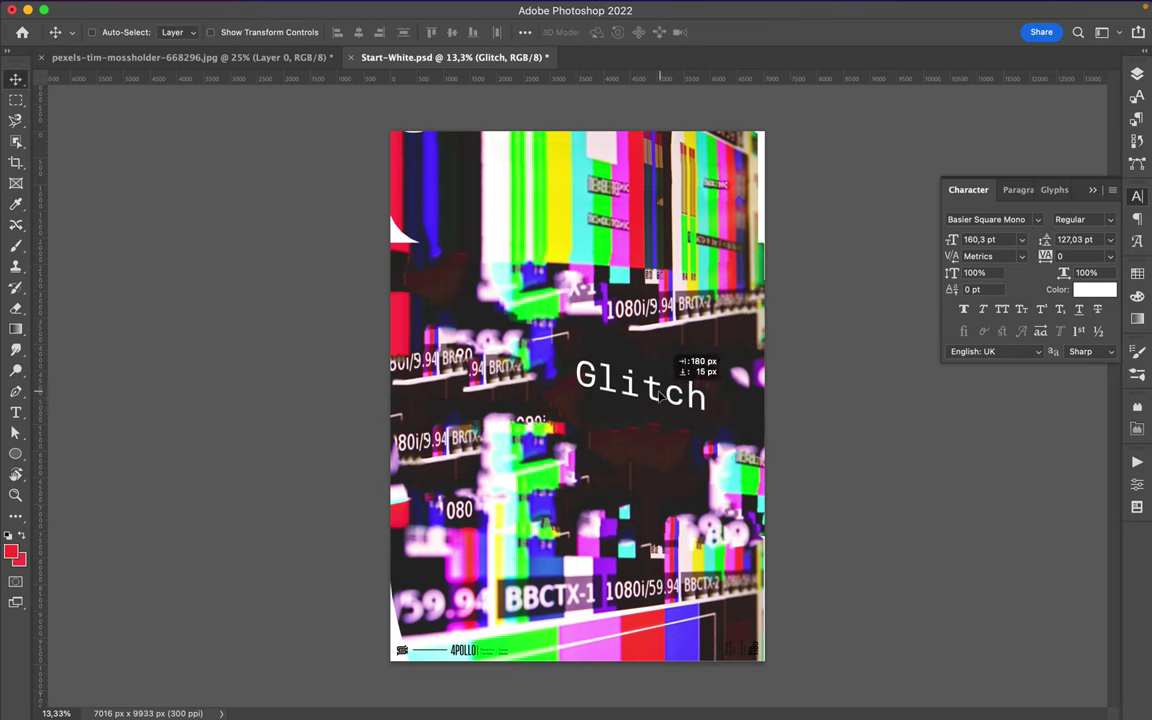
{"action": "key", "text": "ctrl+t"}
{"action": "left_click_drag", "start_coordinate": [735, 410], "coordinate": [764, 418]}
{"action": "key", "text": "Return"}
{"action": "left_click_drag", "start_coordinate": [665, 410], "coordinate": [683, 413]}
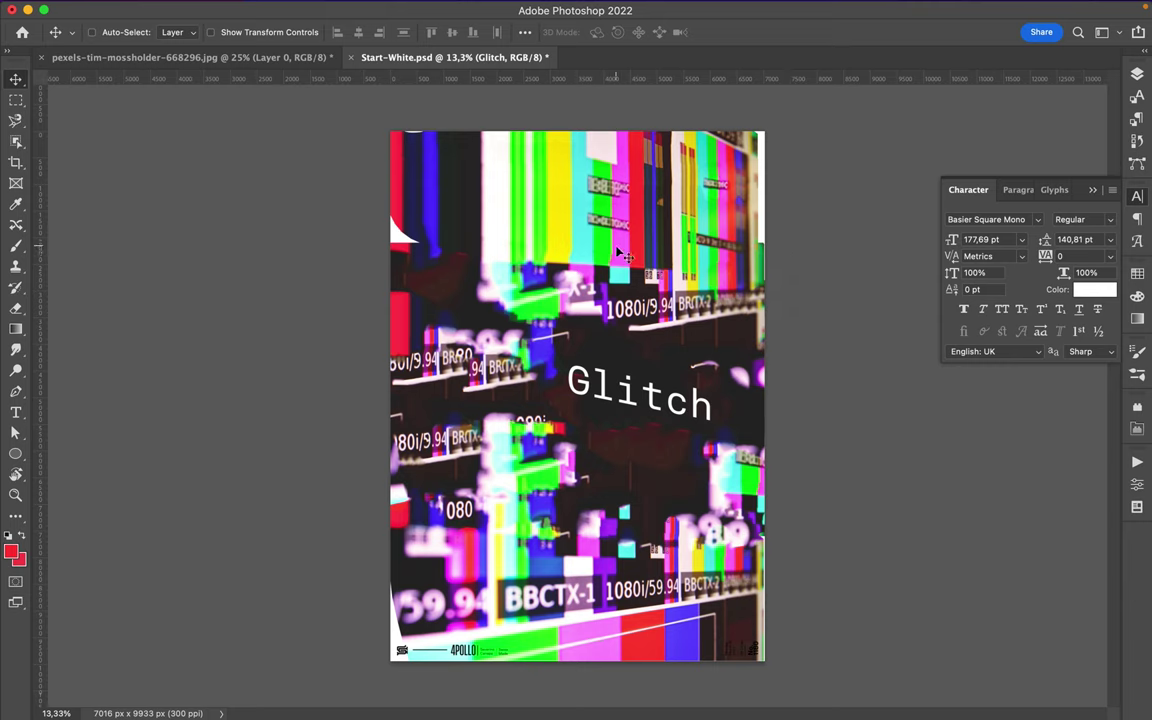
Choose the plain Lasso tool and add a new empty layer above Glitch.
{"action": "key", "text": "l"}
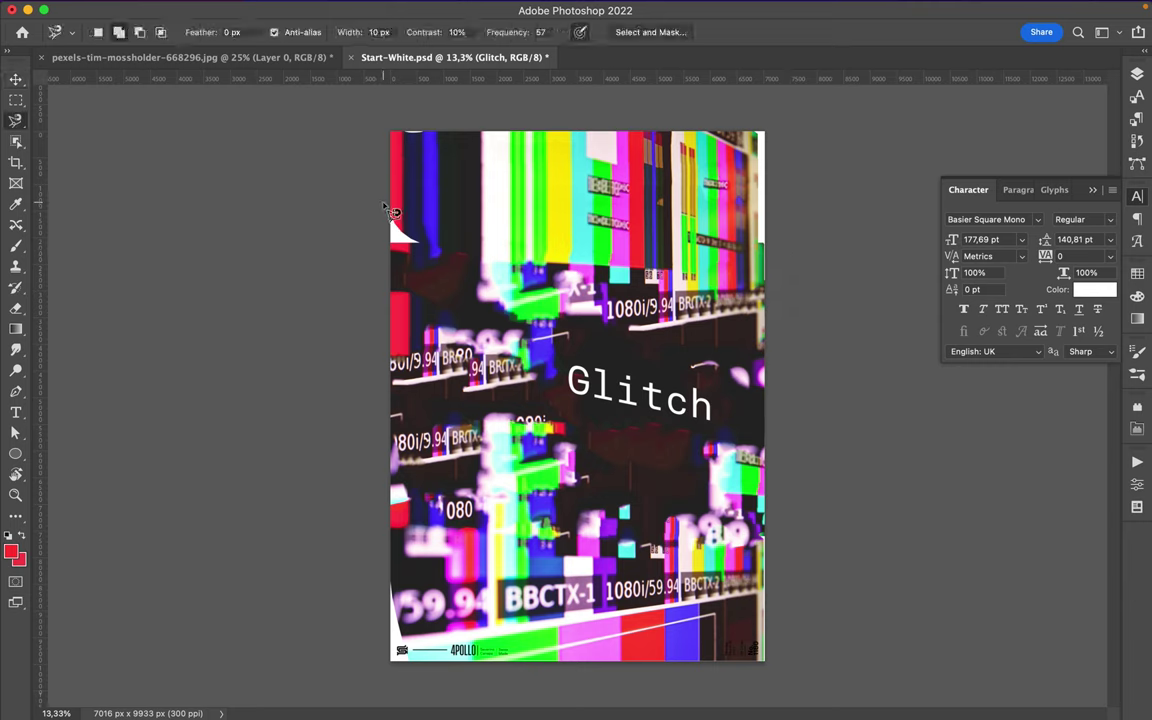
{"action": "right_click", "coordinate": [12, 124]}
{"action": "left_click", "coordinate": [80, 121]}
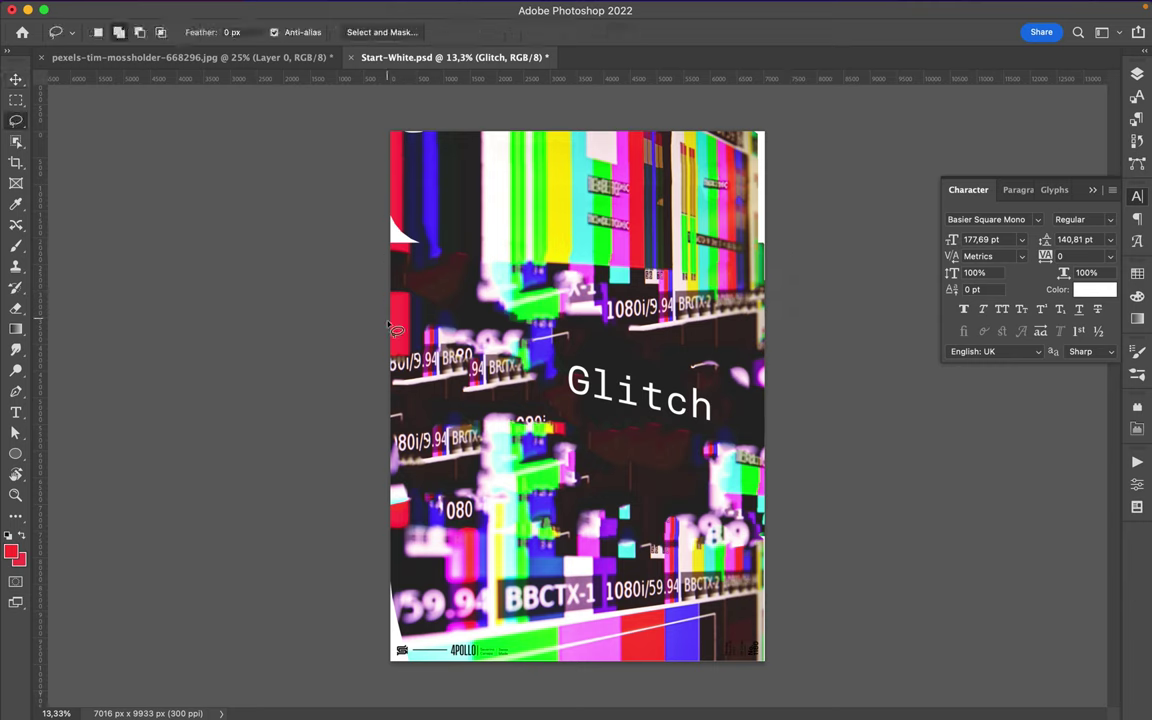
{"action": "key", "text": "F7"}
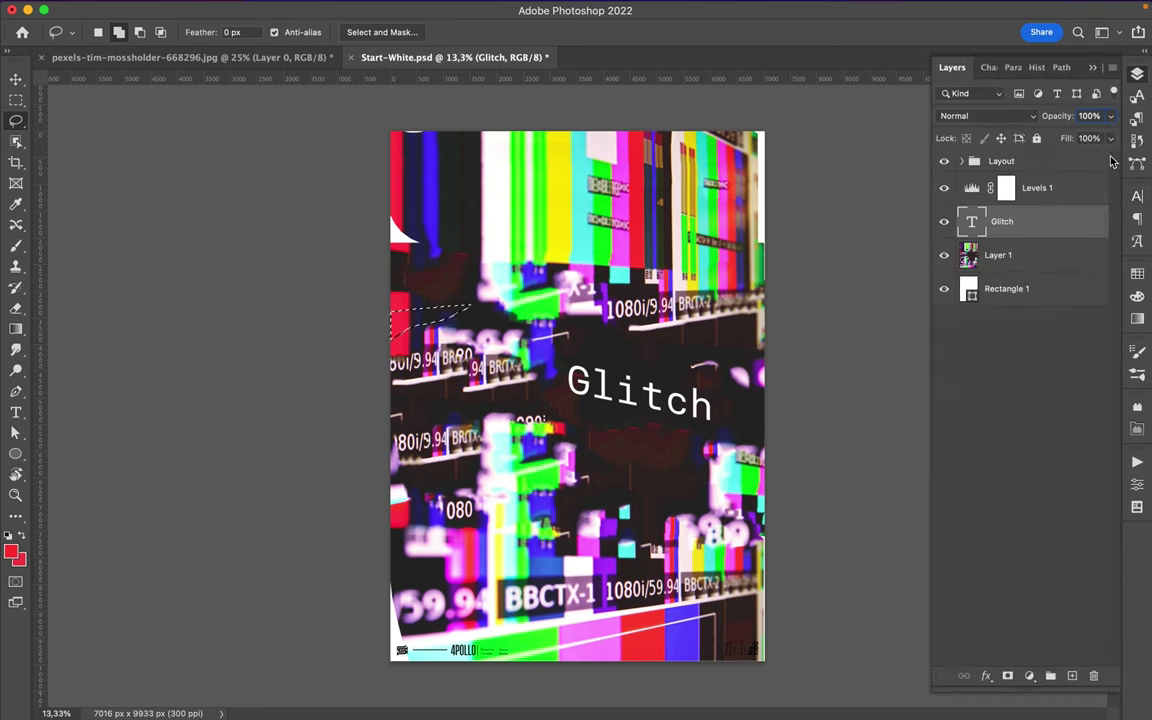
{"action": "key", "text": "ctrl+shift+alt+n"}
Set the brush size to about 396 px and clear the selection.
{"action": "key", "text": "b"}
{"action": "right_click", "coordinate": [405, 326]}
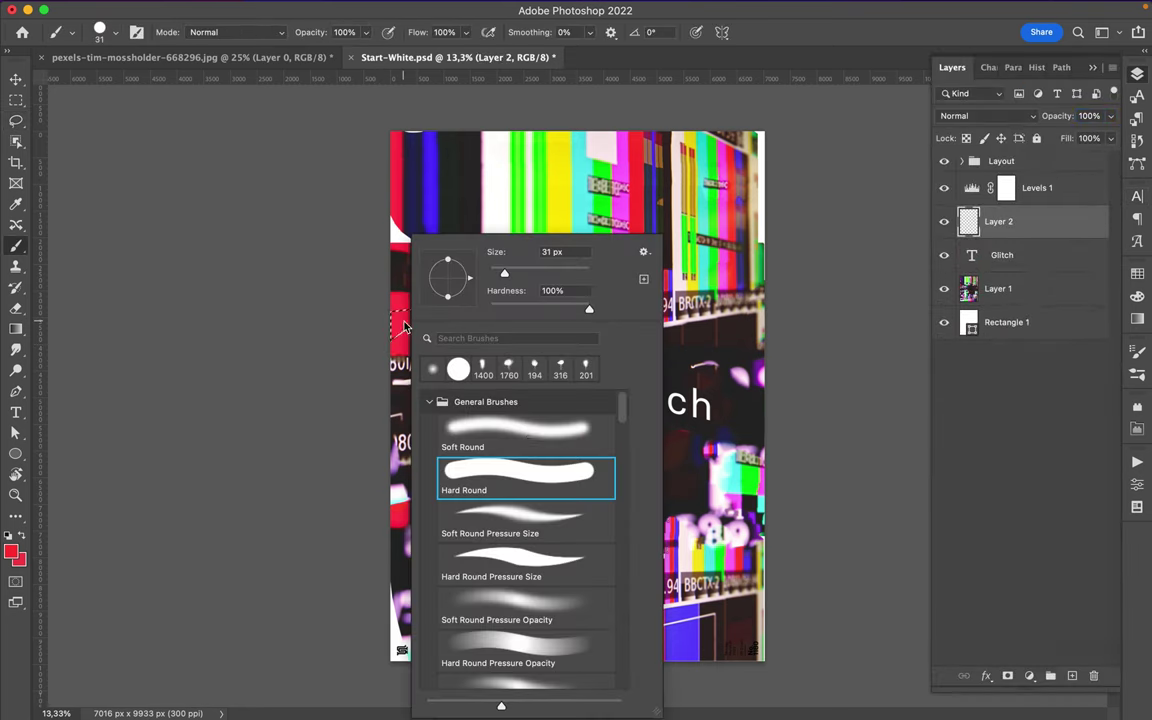
{"action": "left_click_drag", "start_coordinate": [503, 277], "coordinate": [576, 277]}
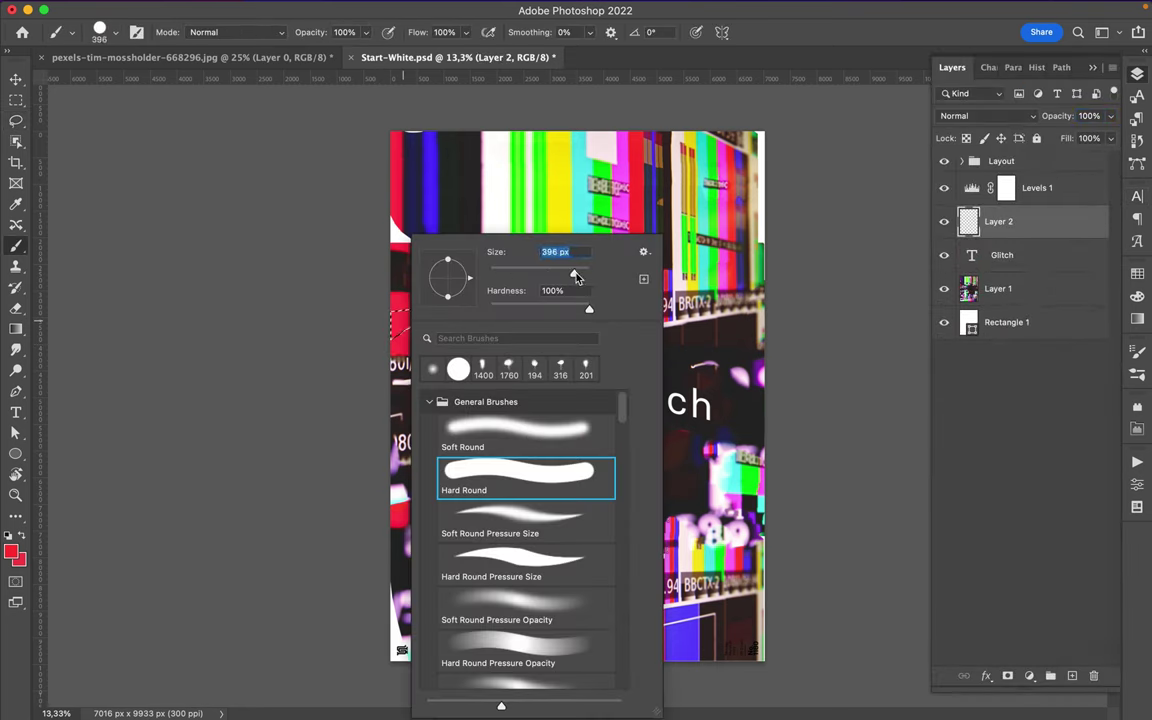
{"action": "key", "text": "Return"}
{"action": "key", "text": "l"}
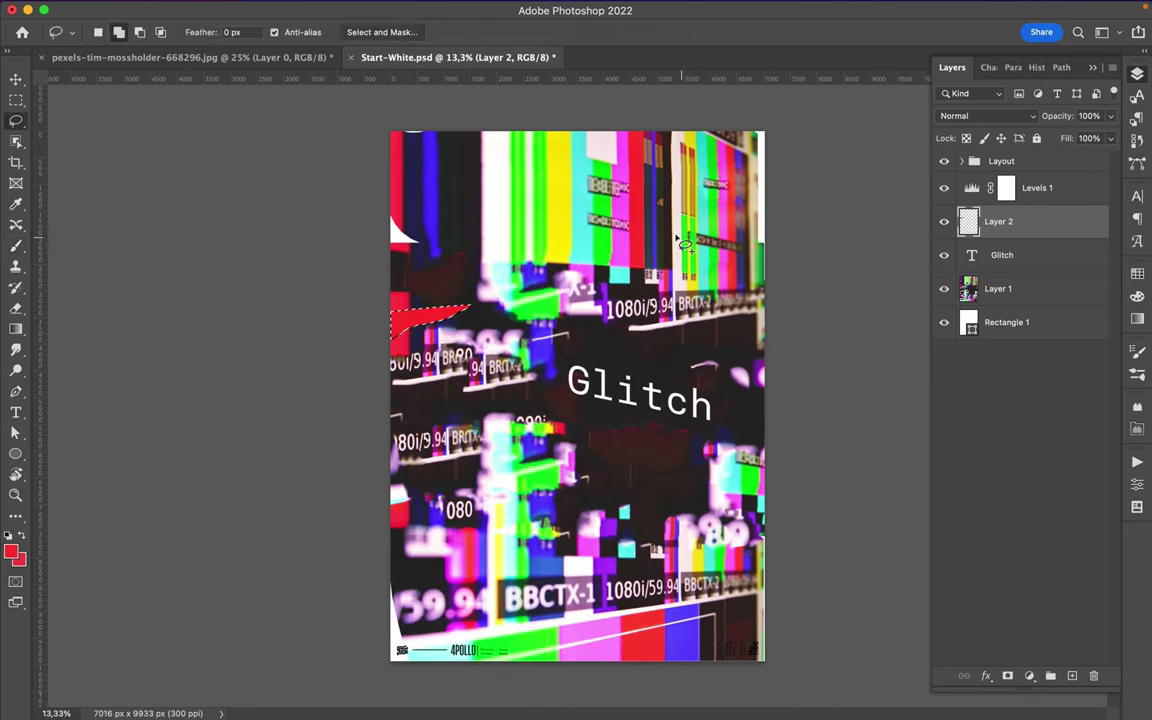
{"action": "key", "text": "super+d"}
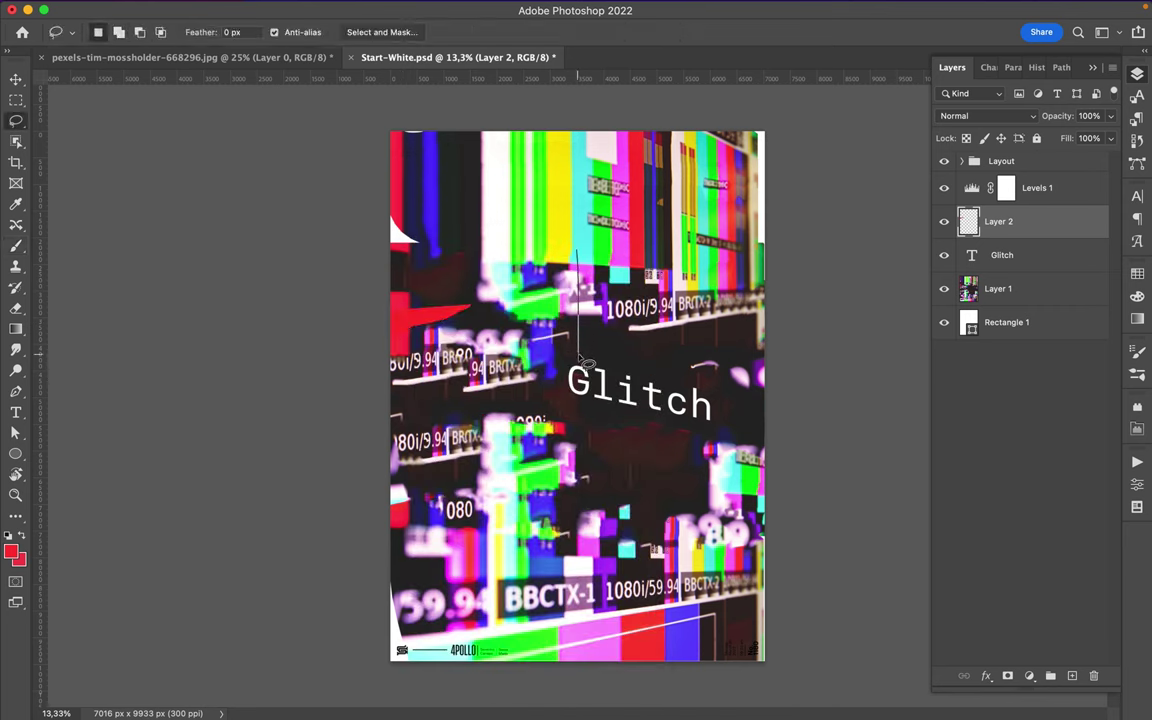
Paint a small cyan shard right of the title, then duplicate the Glitch layer.
{"action": "key", "text": "i"}
{"action": "left_click", "coordinate": [590, 278]}
{"action": "key", "text": "b"}
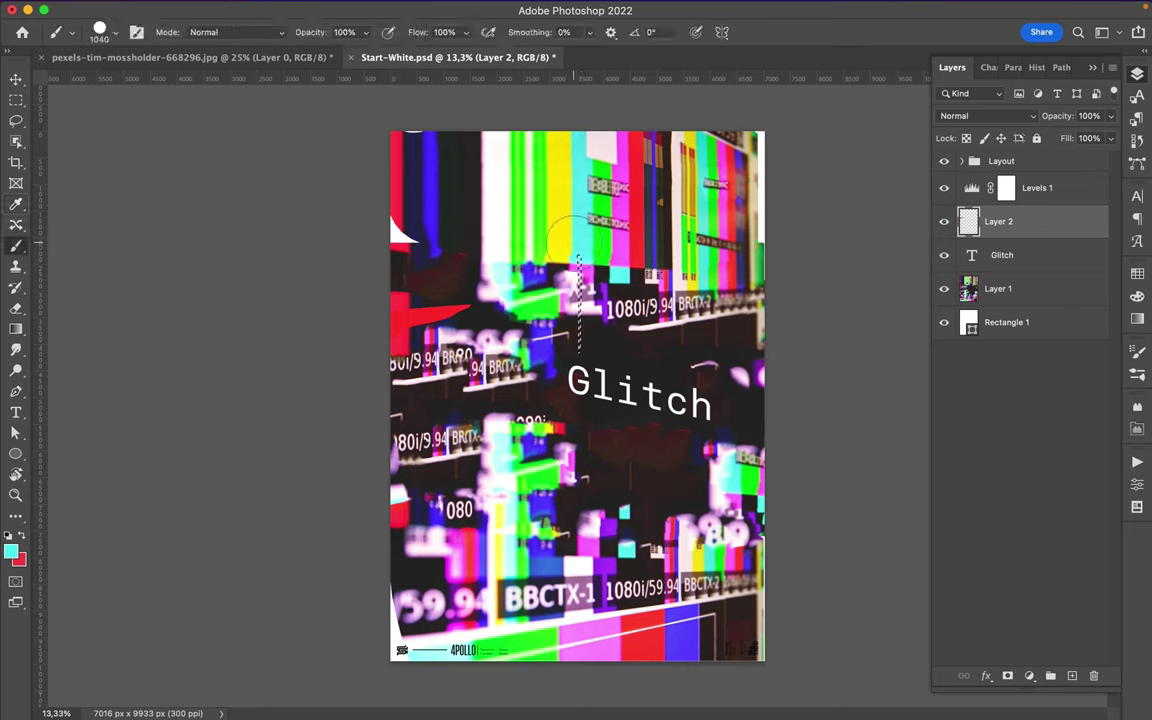
{"action": "key", "text": "m"}
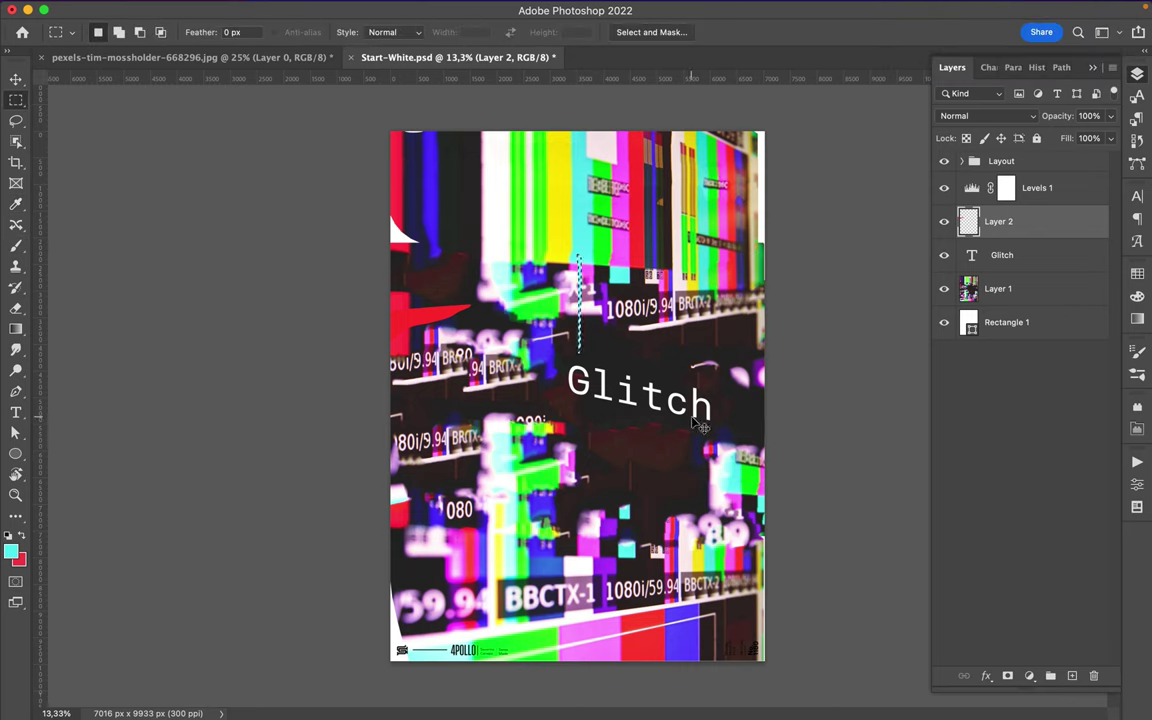
{"action": "key", "text": "l"}
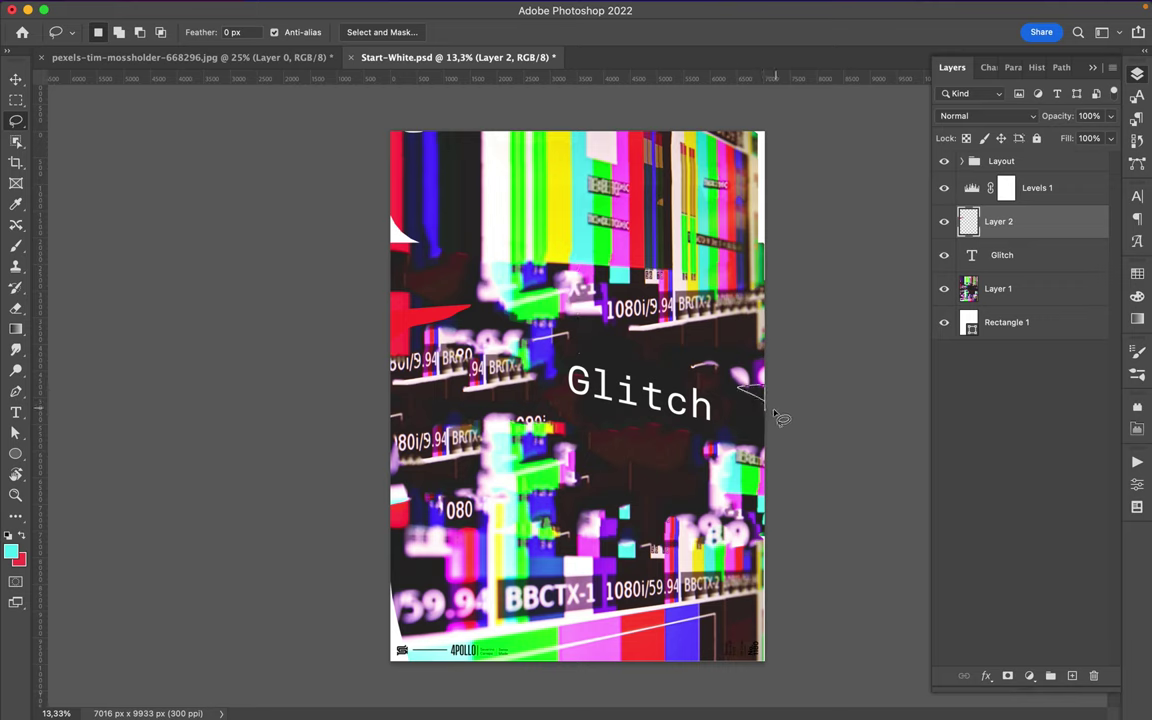
{"action": "key", "text": "b"}
{"action": "left_click_drag", "start_coordinate": [775, 405], "coordinate": [785, 410]}
{"action": "key", "text": "v"}
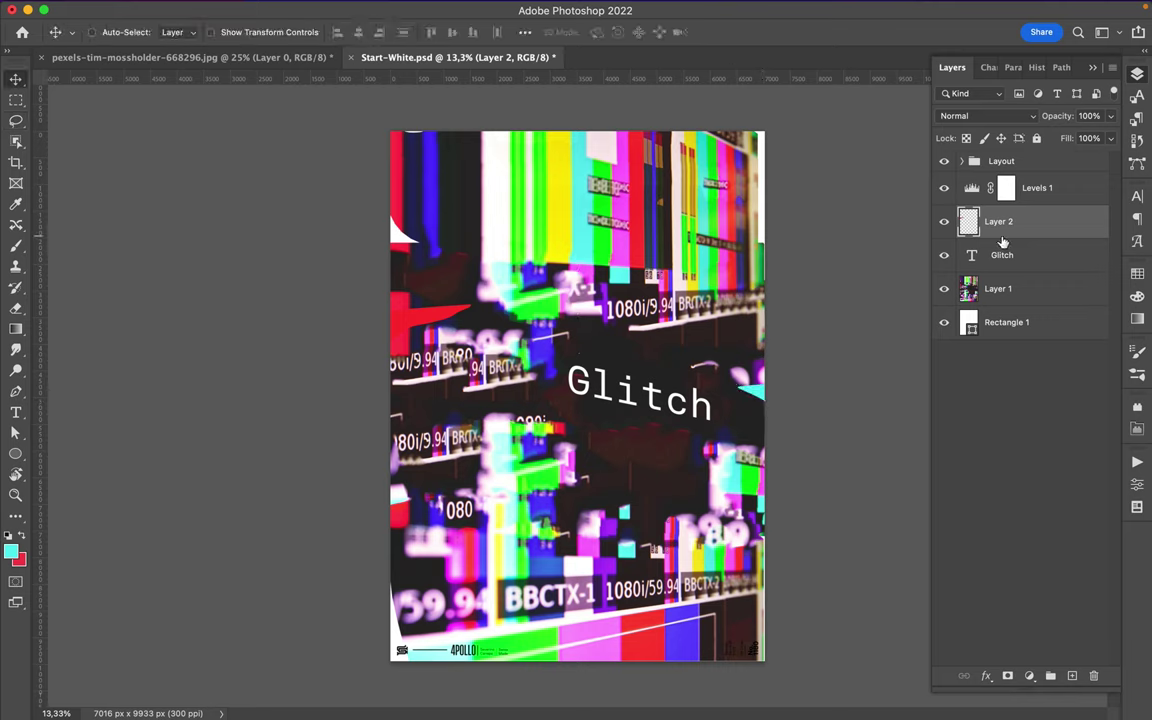
{"action": "left_click_drag", "start_coordinate": [1002, 255], "coordinate": [1002, 240]}
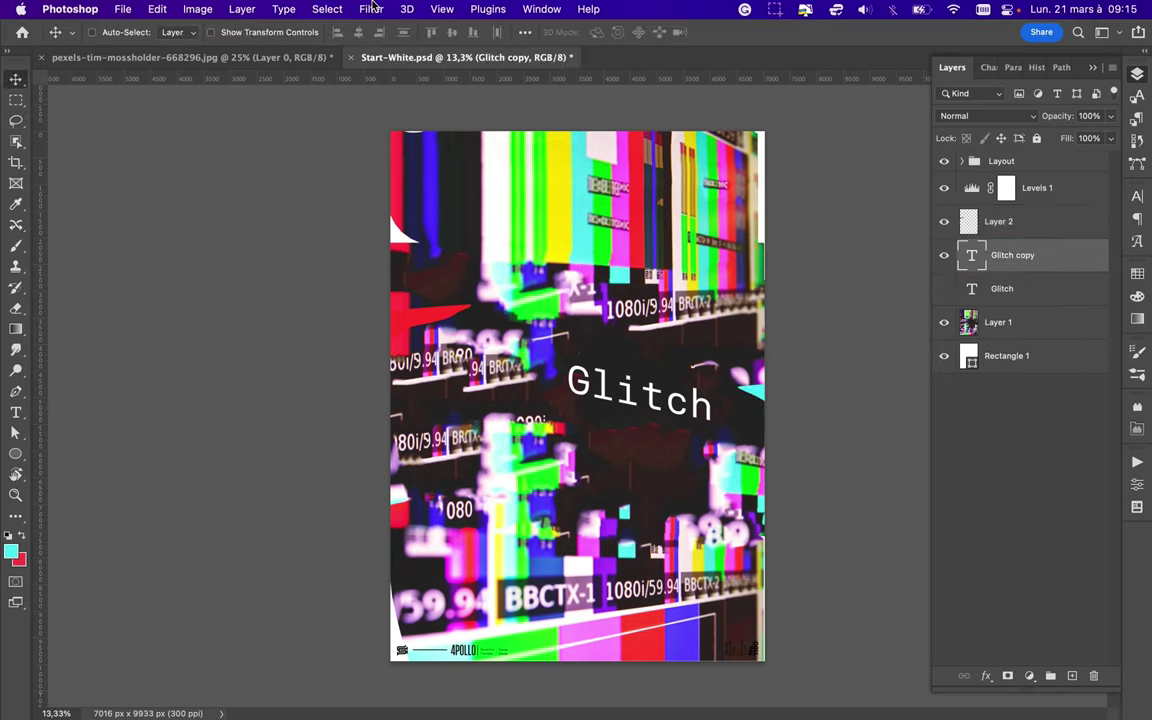
Rasterize the Glitch title copy, apply a Gaussian blur, and duplicate the blurred layer.
{"action": "left_click", "coordinate": [371, 9]}
{"action": "left_click", "coordinate": [622, 273]}
{"action": "key", "text": "Return"}
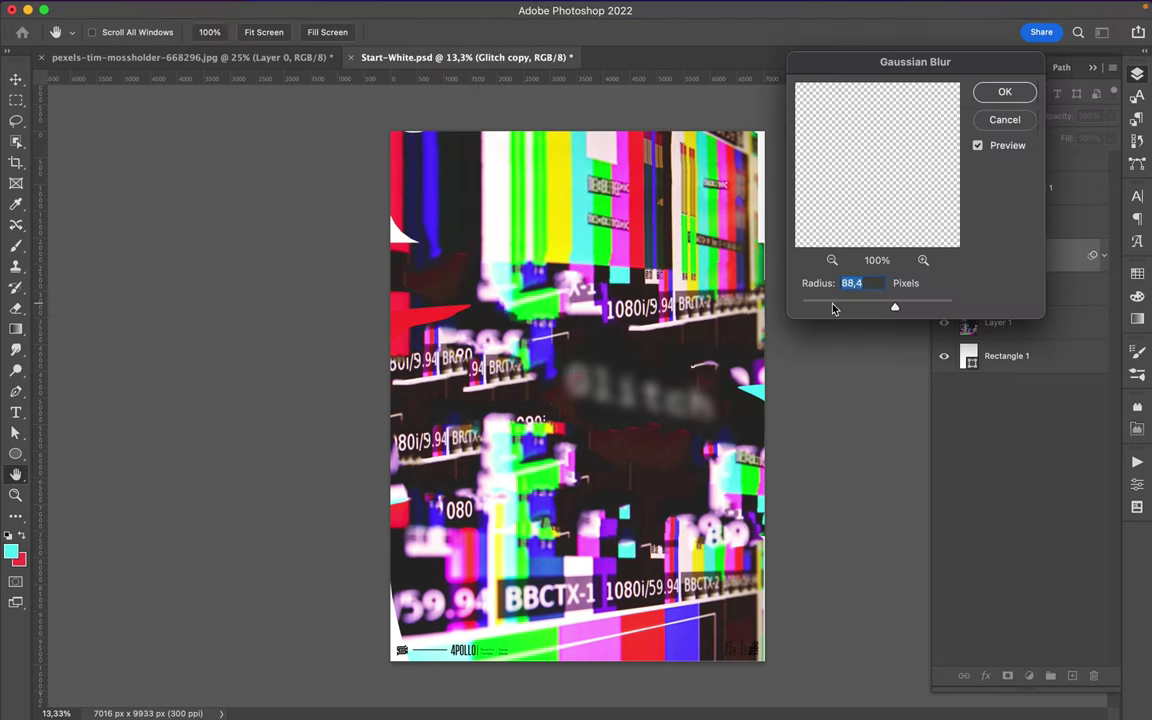
{"action": "left_click_drag", "start_coordinate": [830, 313], "coordinate": [850, 313]}
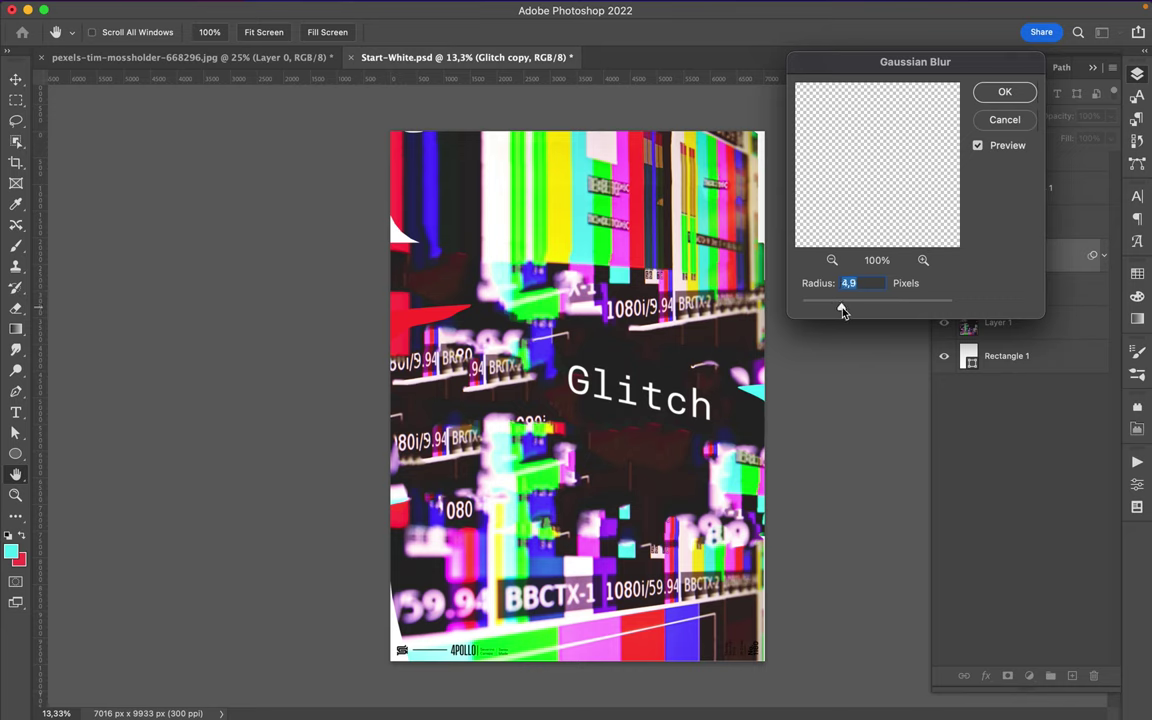
{"action": "left_click", "coordinate": [1004, 92]}
{"action": "left_click", "coordinate": [1103, 255]}
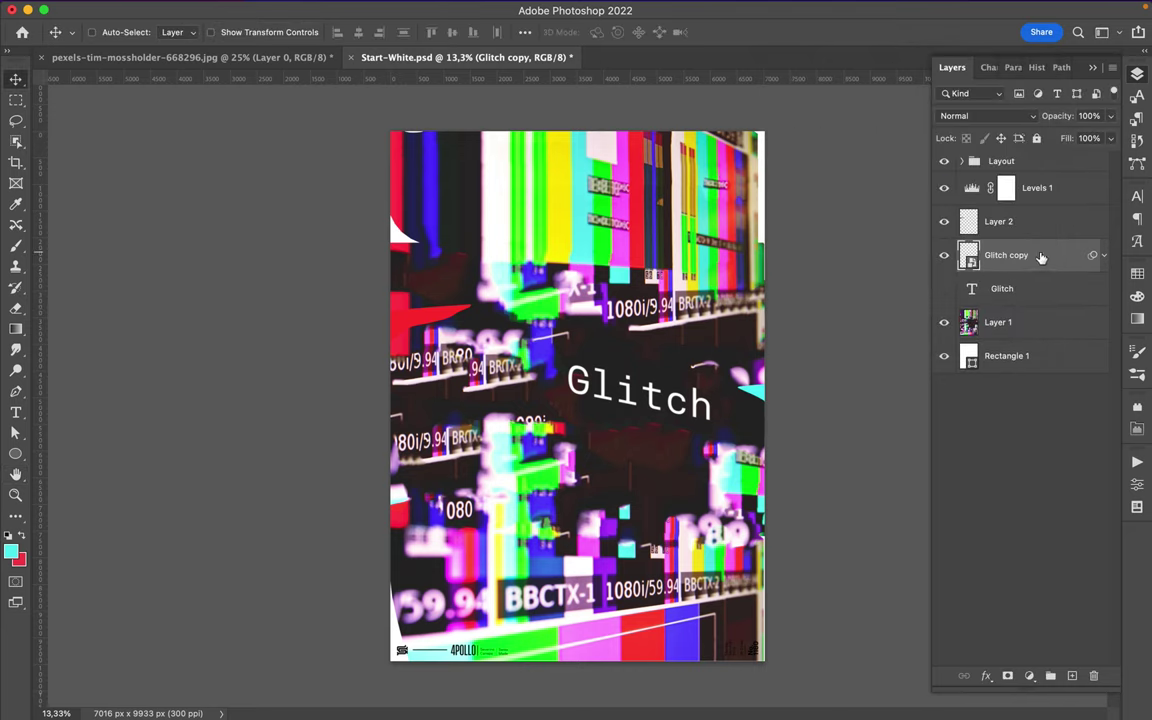
{"action": "key", "text": "ctrl+j"}
Mosaic Glitch copy 2 at cell size about 33, blend it Soft Light, and duplicate it.
{"action": "left_click", "coordinate": [371, 9]}
{"action": "mouse_move", "coordinate": [385, 273]}
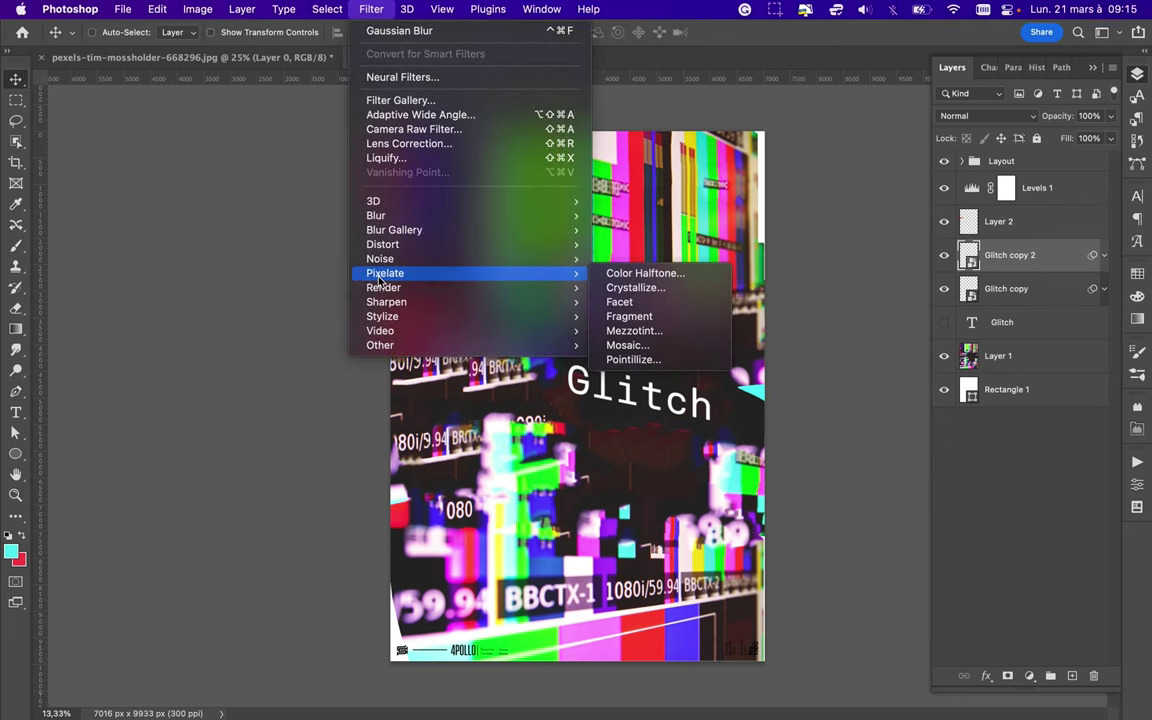
{"action": "left_click", "coordinate": [627, 345]}
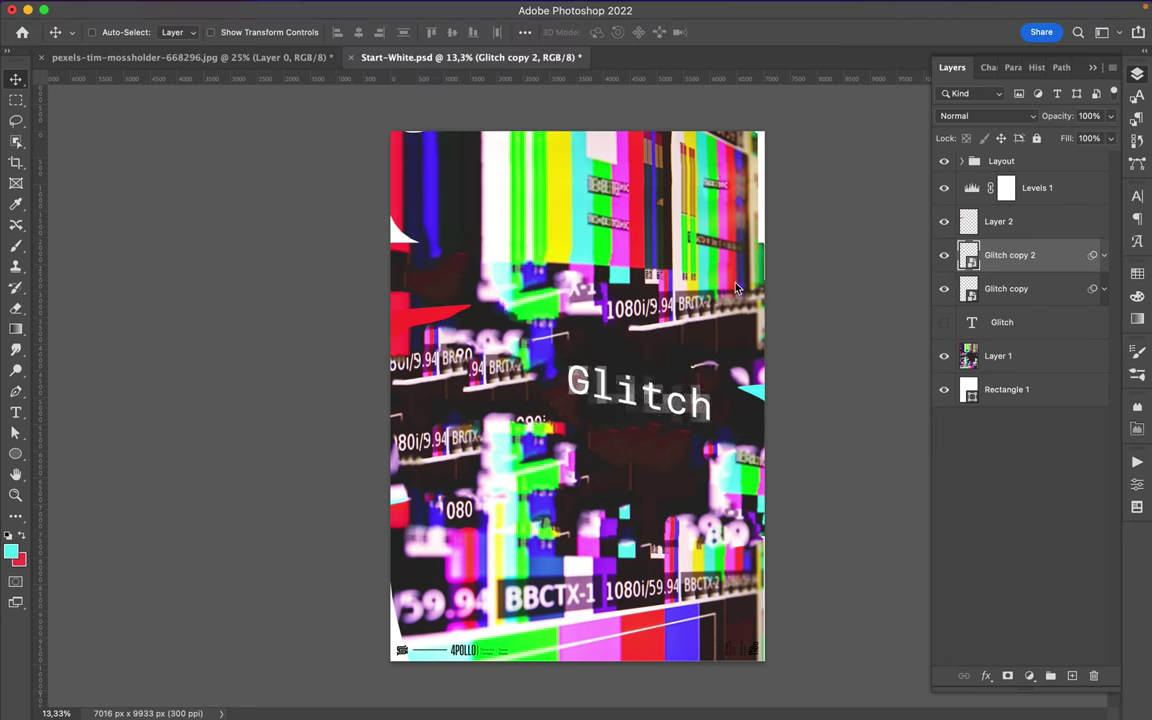
{"action": "left_click_drag", "start_coordinate": [131, 257], "coordinate": [38, 257]}
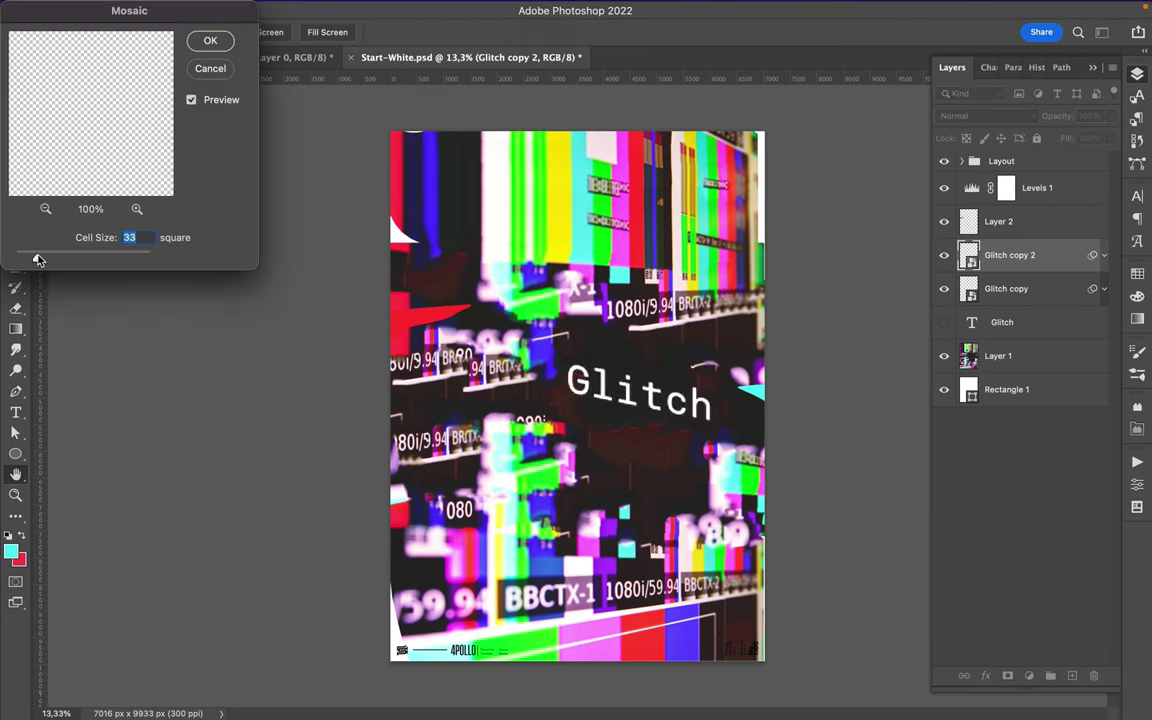
{"action": "left_click", "coordinate": [208, 44]}
{"action": "scroll", "coordinate": [853, 325], "scroll_direction": "up", "scroll_amount": 5}
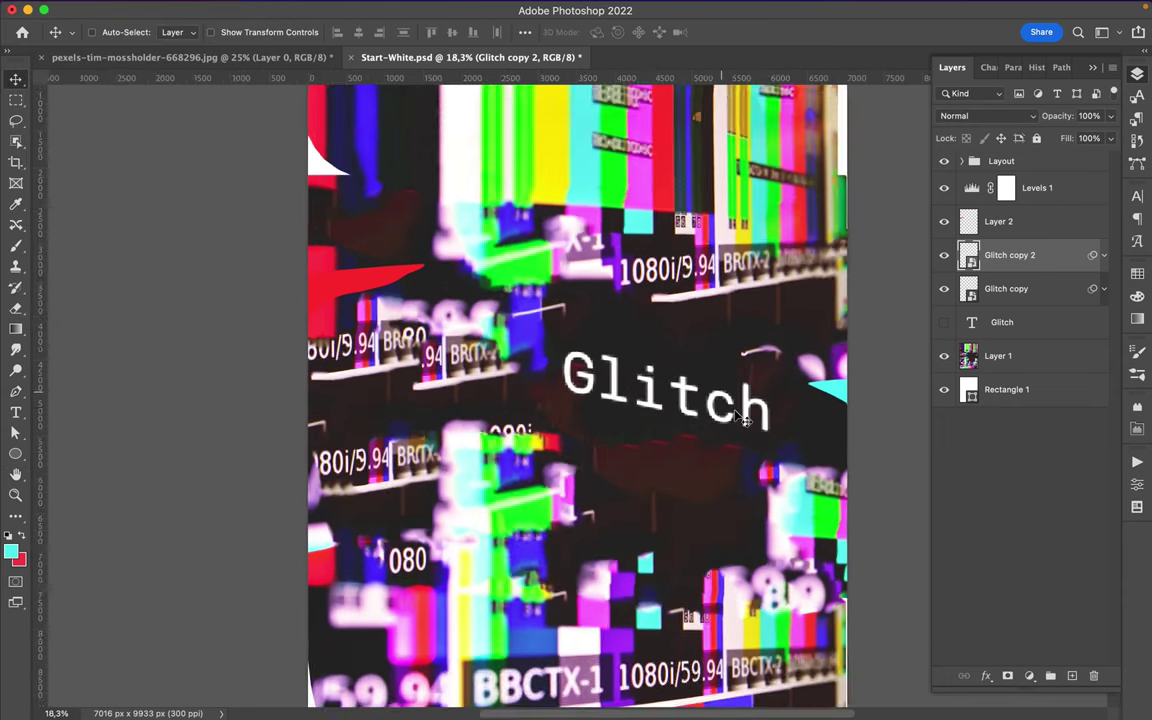
{"action": "left_click", "coordinate": [1001, 118]}
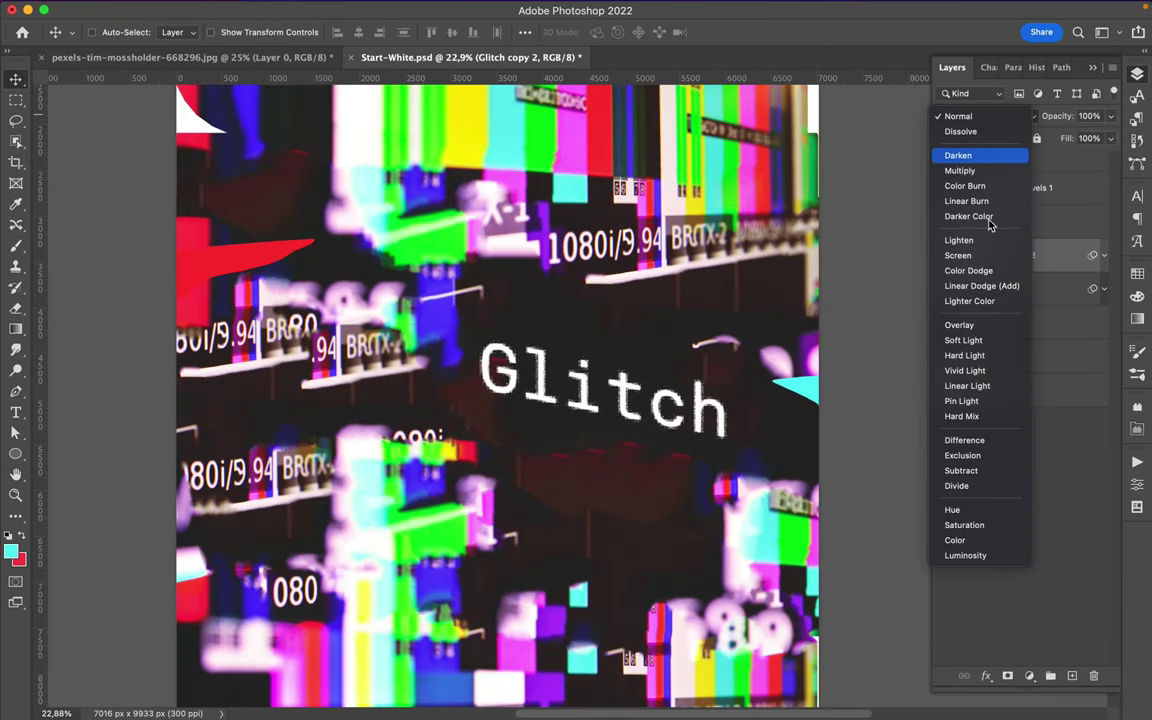
{"action": "left_click", "coordinate": [978, 341]}
{"action": "key", "text": "ctrl+j"}
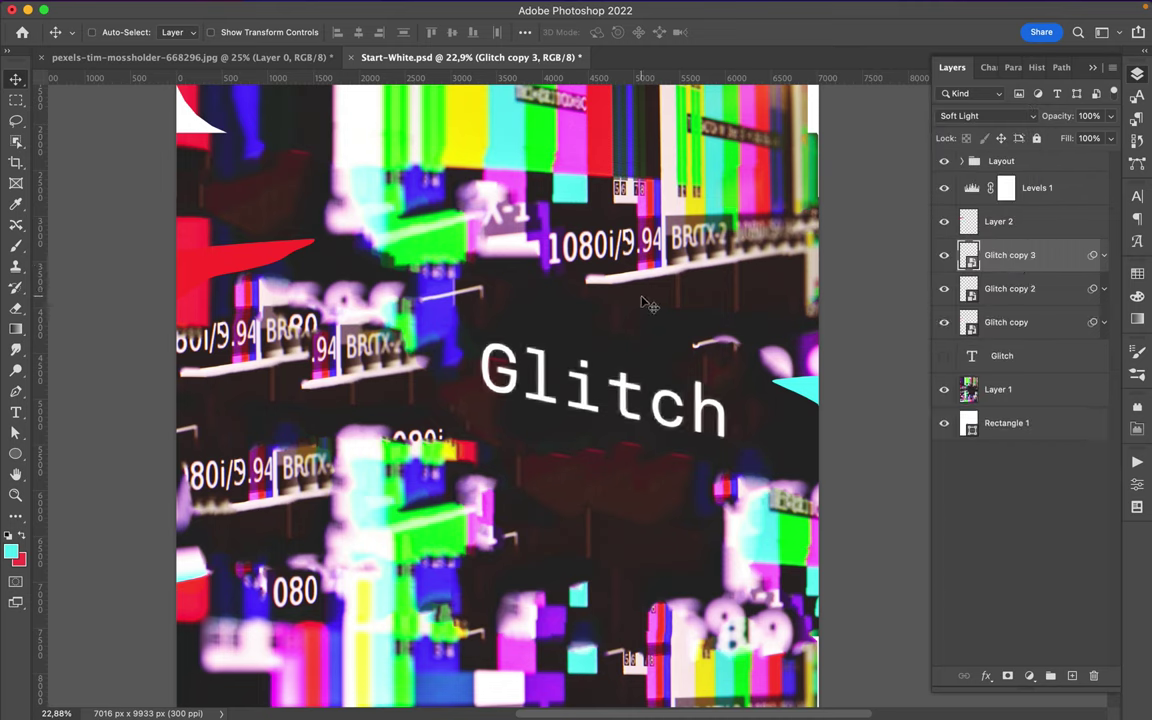
Draw a cyan rectangle around the Glitch title area and clip the glitch layer into it.
{"action": "key", "text": "u"}
{"action": "left_click_drag", "start_coordinate": [600, 381], "coordinate": [800, 520]}
{"action": "key", "text": "ctrl+z"}
{"action": "key", "text": "shift+u"}
{"action": "left_click_drag", "start_coordinate": [469, 327], "coordinate": [750, 467]}
{"action": "key", "text": "F7"}
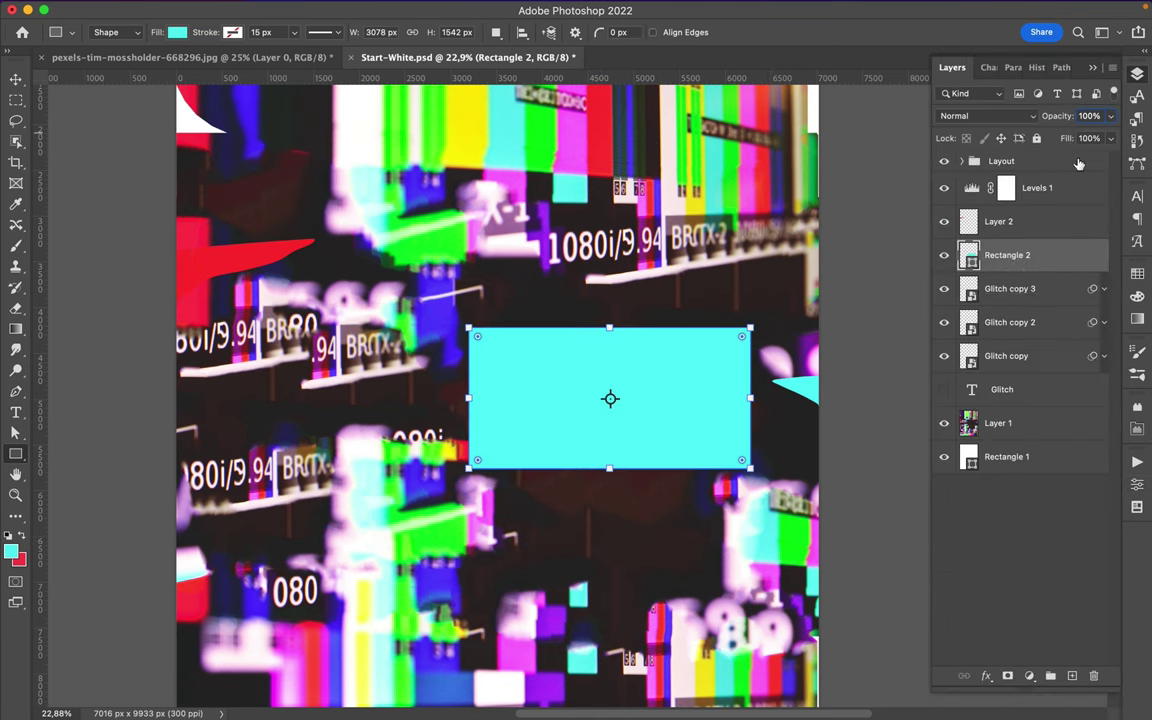
{"action": "left_click", "coordinate": [1023, 272], "text": "alt"}
Move Rectangle 2 below Glitch copy, nudge it sideways, and blend it with Soft Light.
{"action": "key", "text": "v"}
{"action": "scroll", "coordinate": [563, 398], "scroll_direction": "up", "scroll_amount": 3}
{"action": "left_click_drag", "start_coordinate": [1010, 288], "coordinate": [1010, 338]}
{"action": "left_click_drag", "start_coordinate": [732, 420], "coordinate": [781, 420]}
{"action": "left_click", "coordinate": [985, 115]}
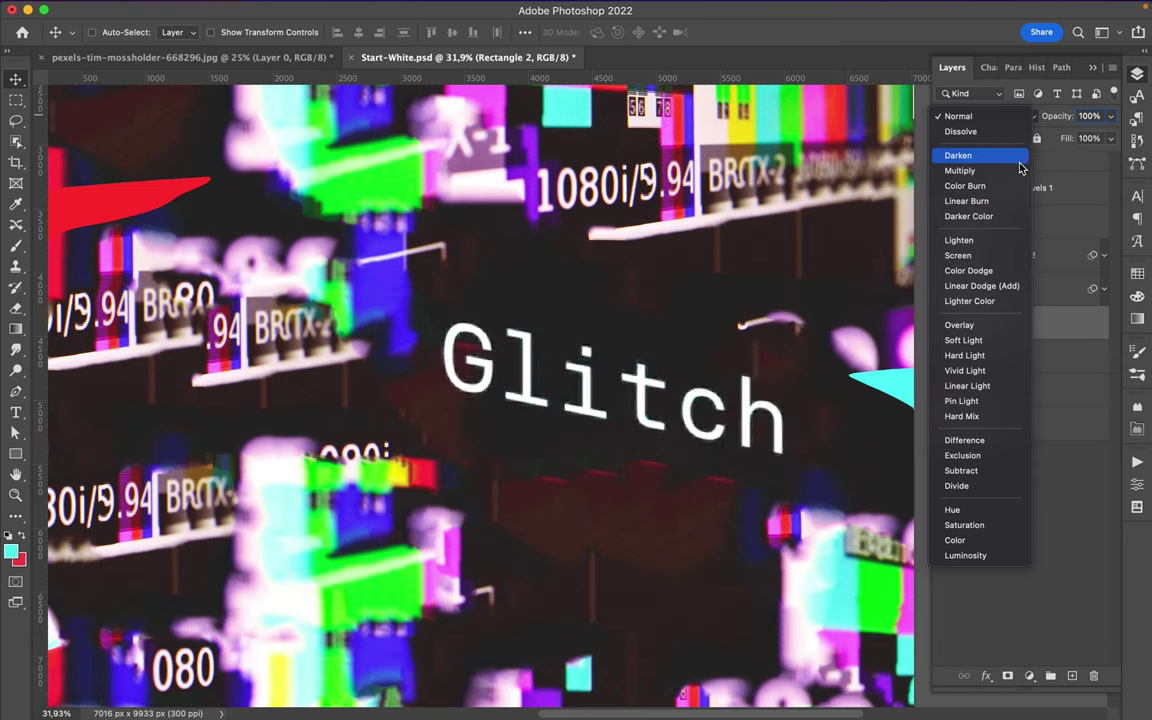
{"action": "left_click", "coordinate": [1015, 343]}
Duplicate Glitch copy 2, Glitch copy and Rectangle 2 together.
{"action": "scroll", "coordinate": [748, 310], "scroll_direction": "down", "scroll_amount": 2}
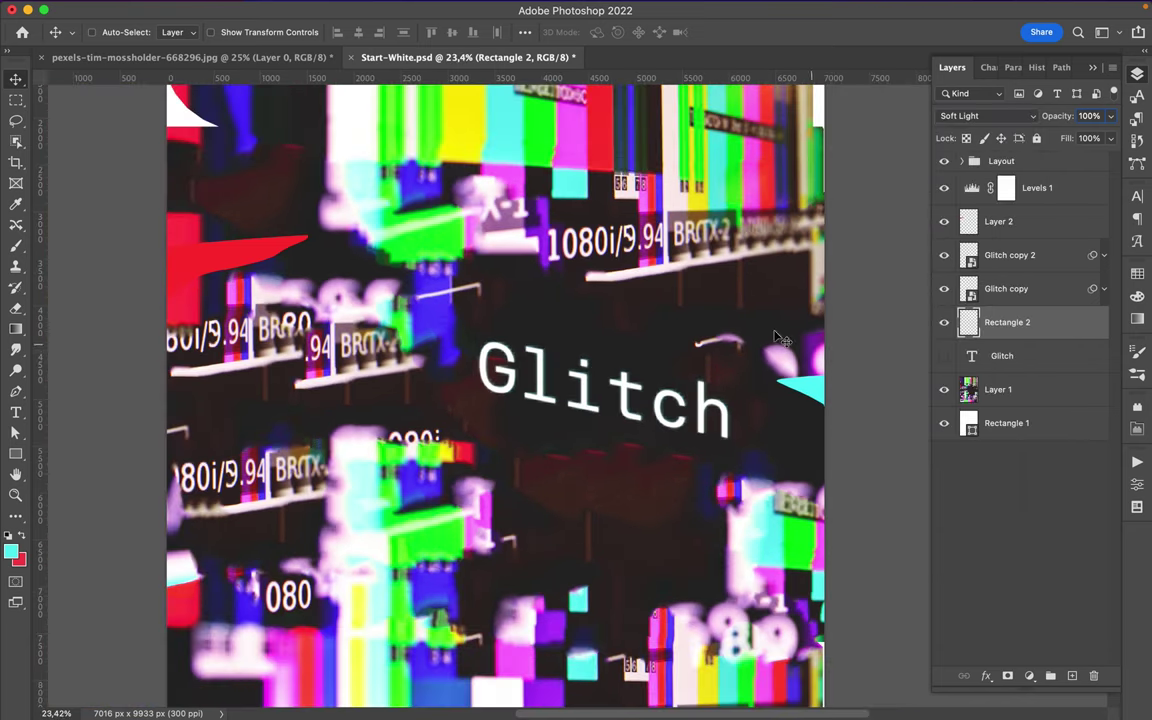
{"action": "scroll", "coordinate": [748, 310], "scroll_direction": "down", "scroll_amount": 2}
{"action": "scroll", "coordinate": [745, 316], "scroll_direction": "down", "scroll_amount": 2}
{"action": "scroll", "coordinate": [766, 318], "scroll_direction": "down", "scroll_amount": 1}
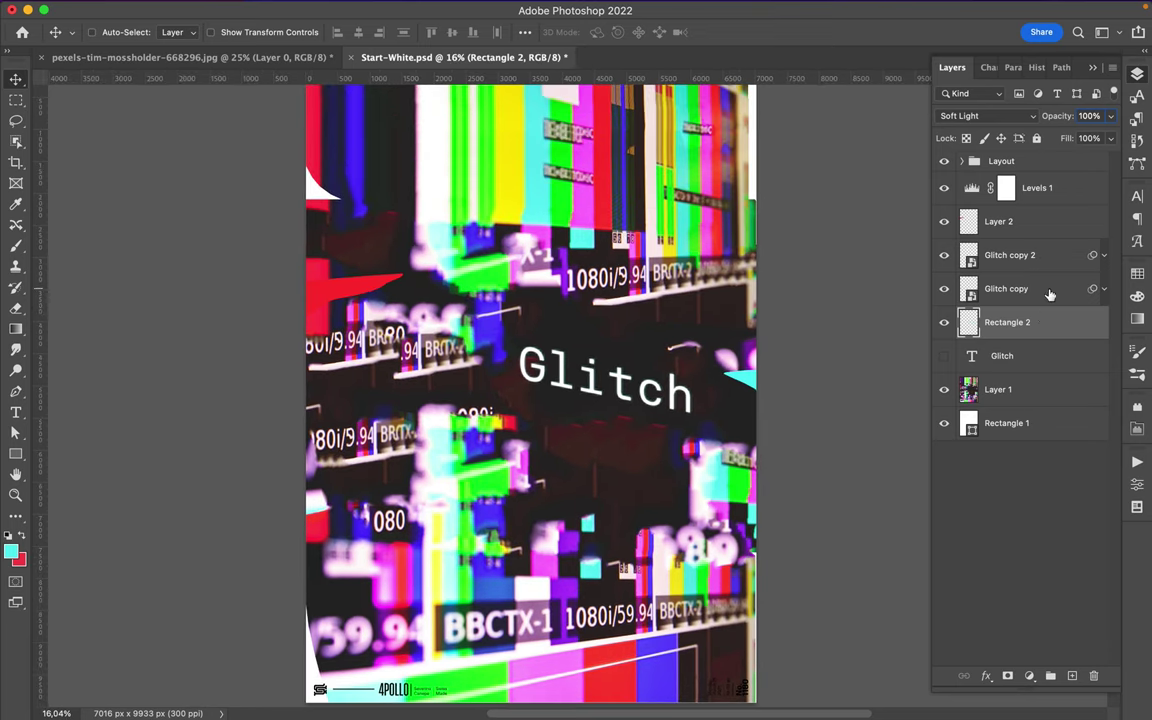
{"action": "left_click", "coordinate": [1040, 261], "text": "shift"}
{"action": "key", "text": "ctrl+j"}
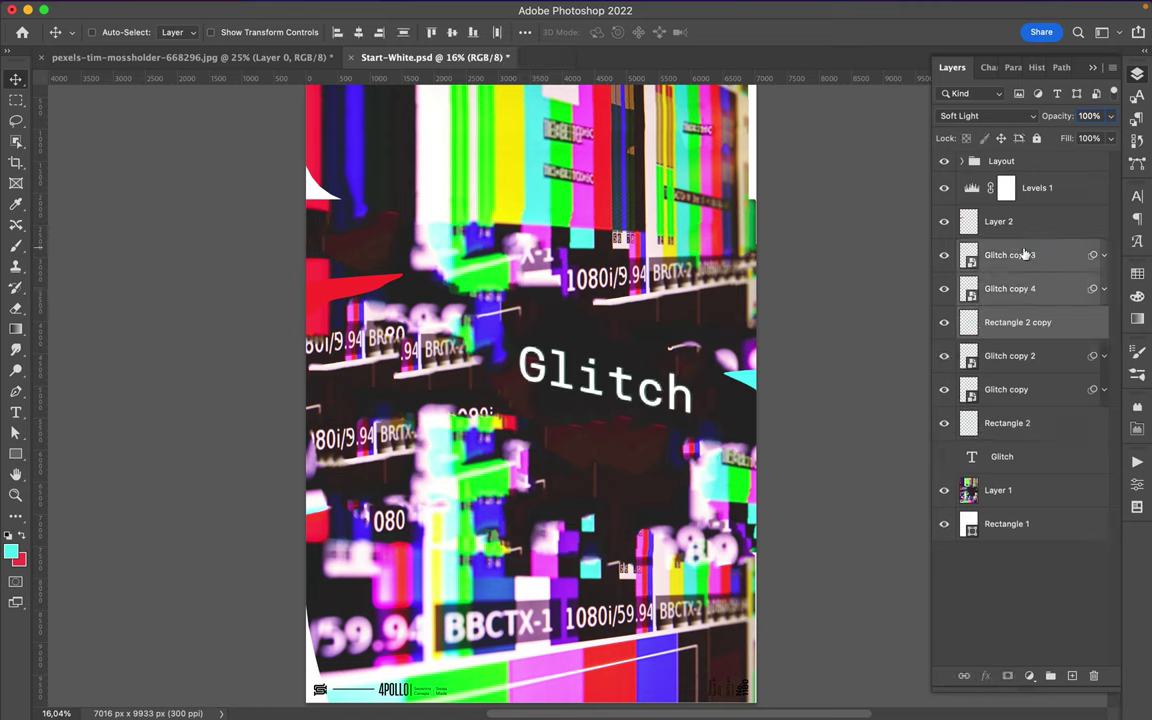
Merge the duplicates into Glitch copy 3 and apply a soft Gaussian blur of about 30 px.
{"action": "key", "text": "ctrl+e"}
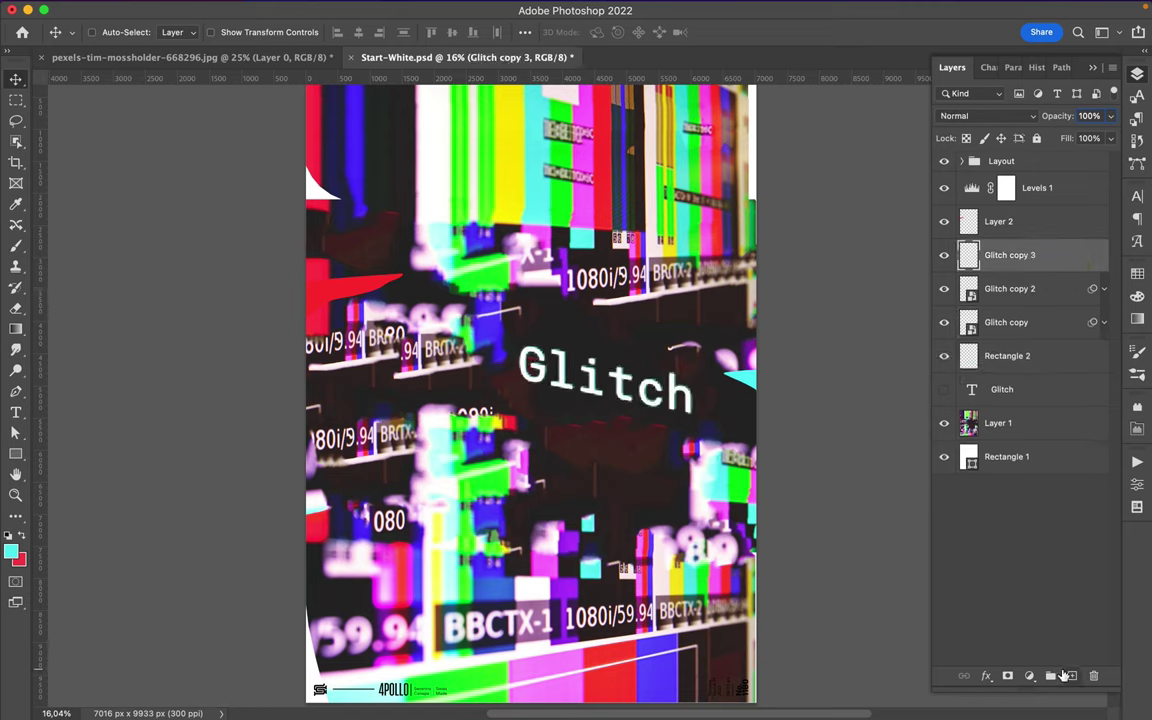
{"action": "left_click", "coordinate": [371, 9]}
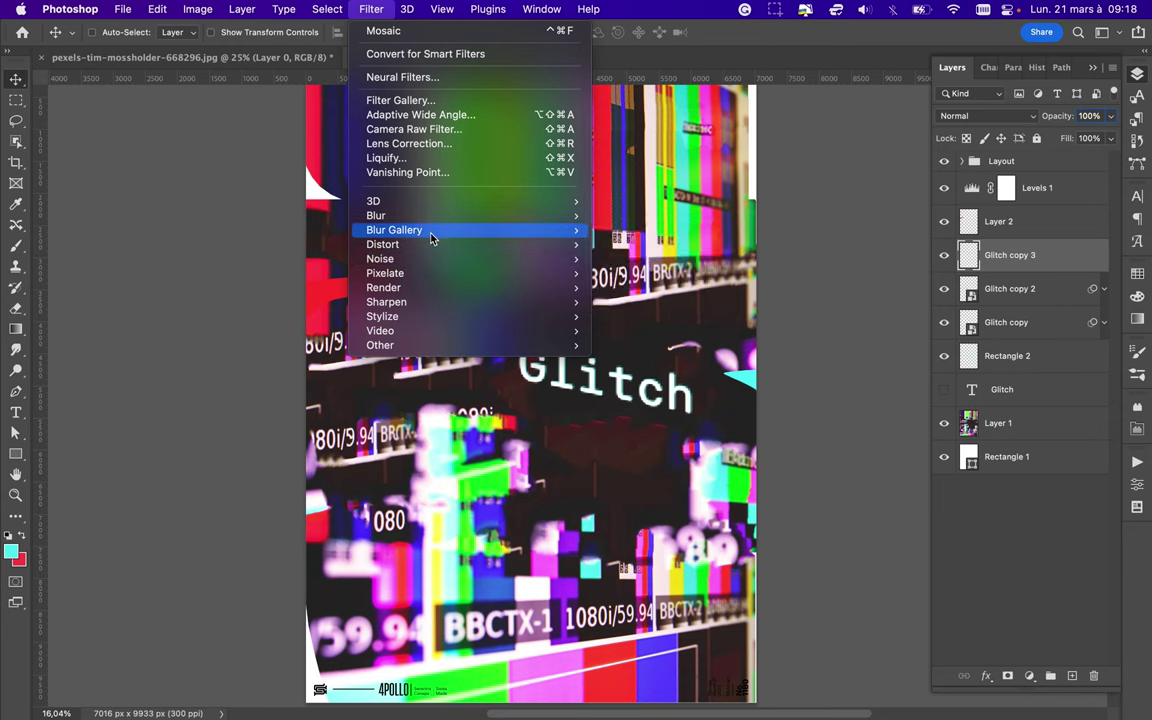
{"action": "left_click", "coordinate": [643, 273]}
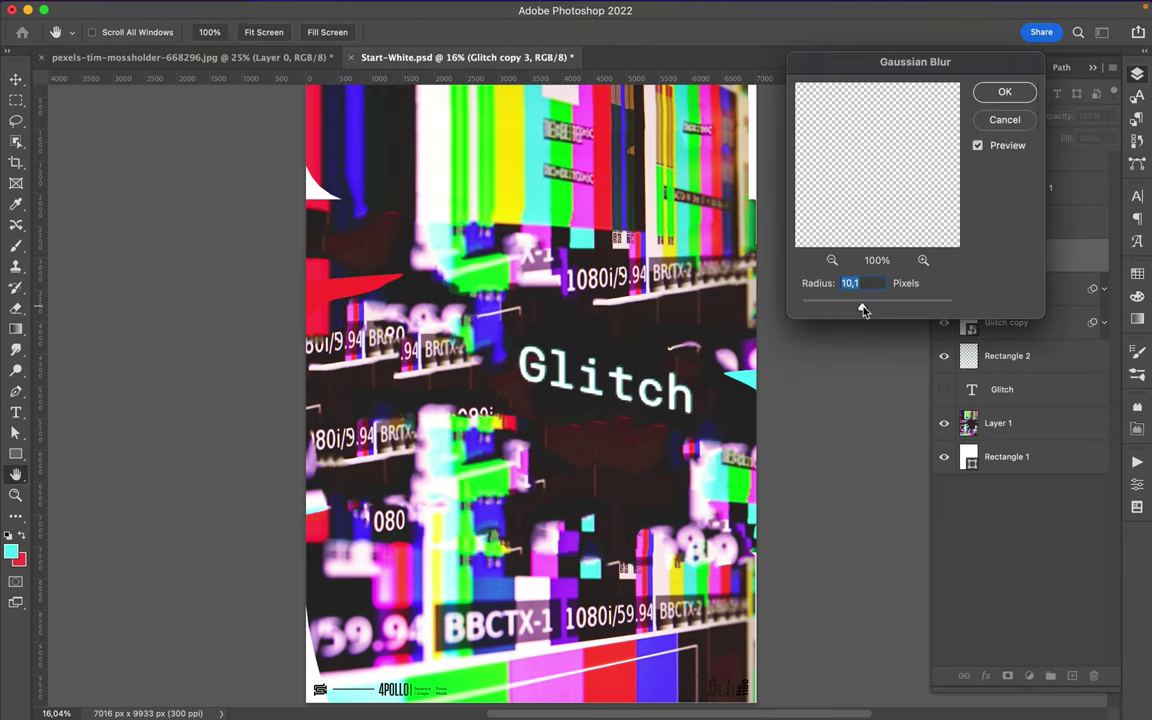
{"action": "left_click_drag", "start_coordinate": [880, 308], "coordinate": [869, 308]}
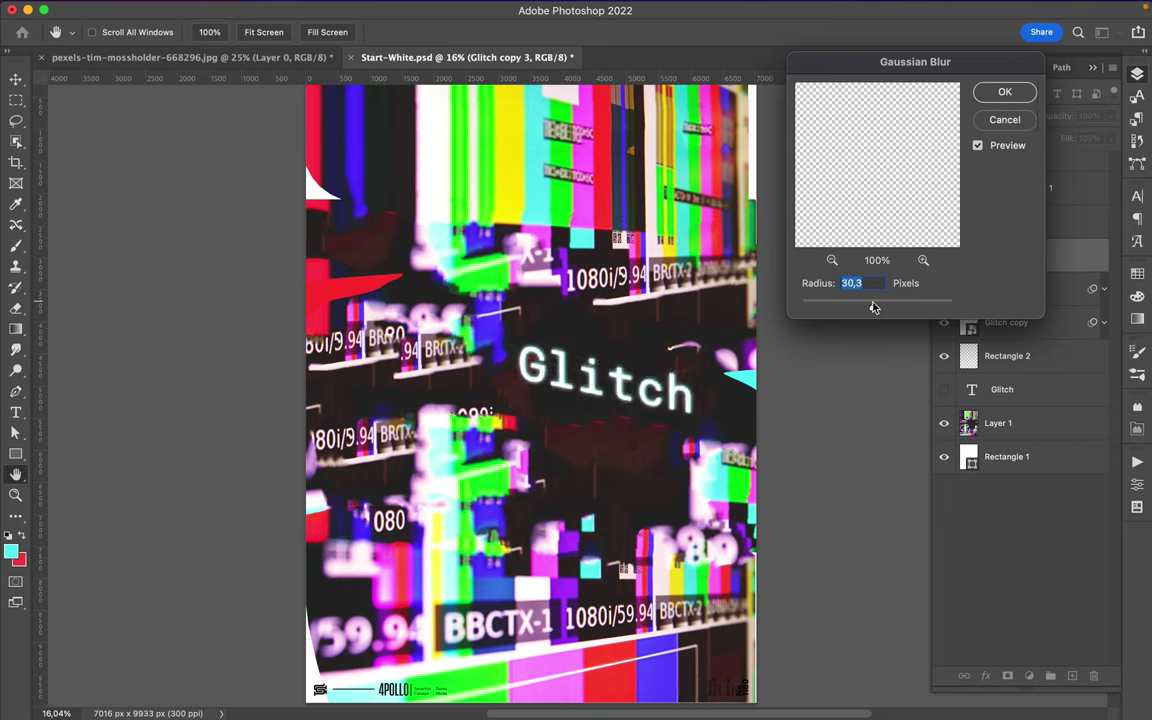
{"action": "left_click", "coordinate": [1004, 91]}
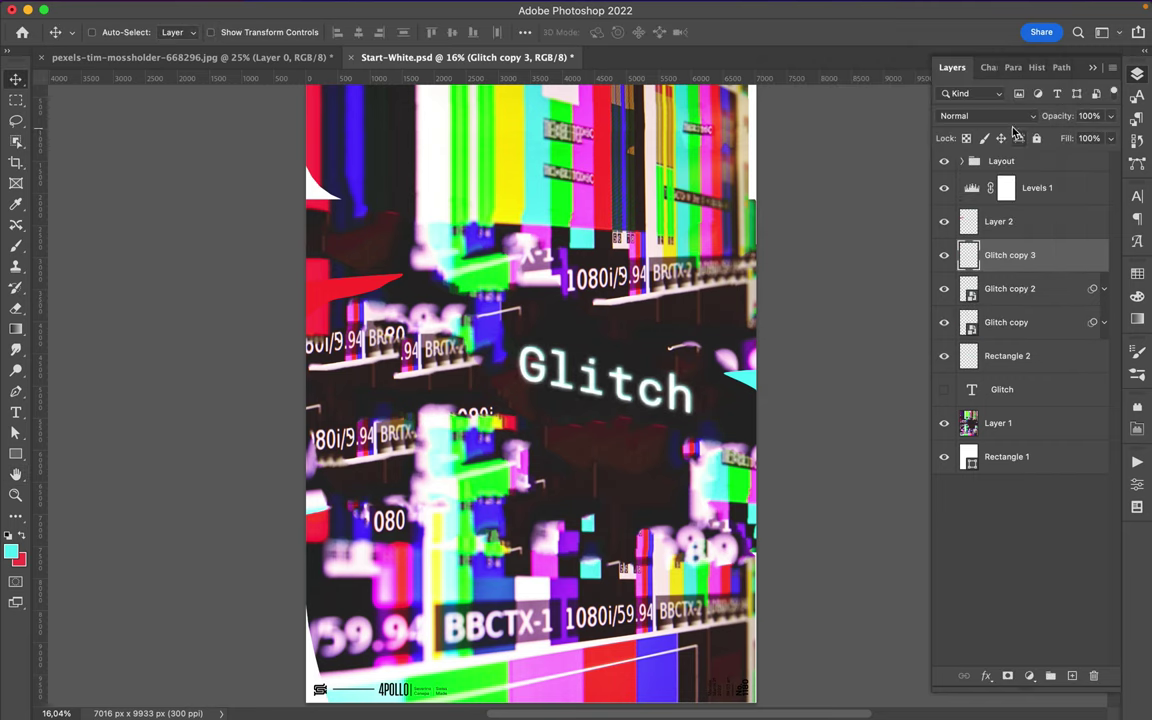
Mask Glitch copy 3 with a white-to-black gradient so the glow fades toward the left.
{"action": "left_click", "coordinate": [1007, 675]}
{"action": "key", "text": "g"}
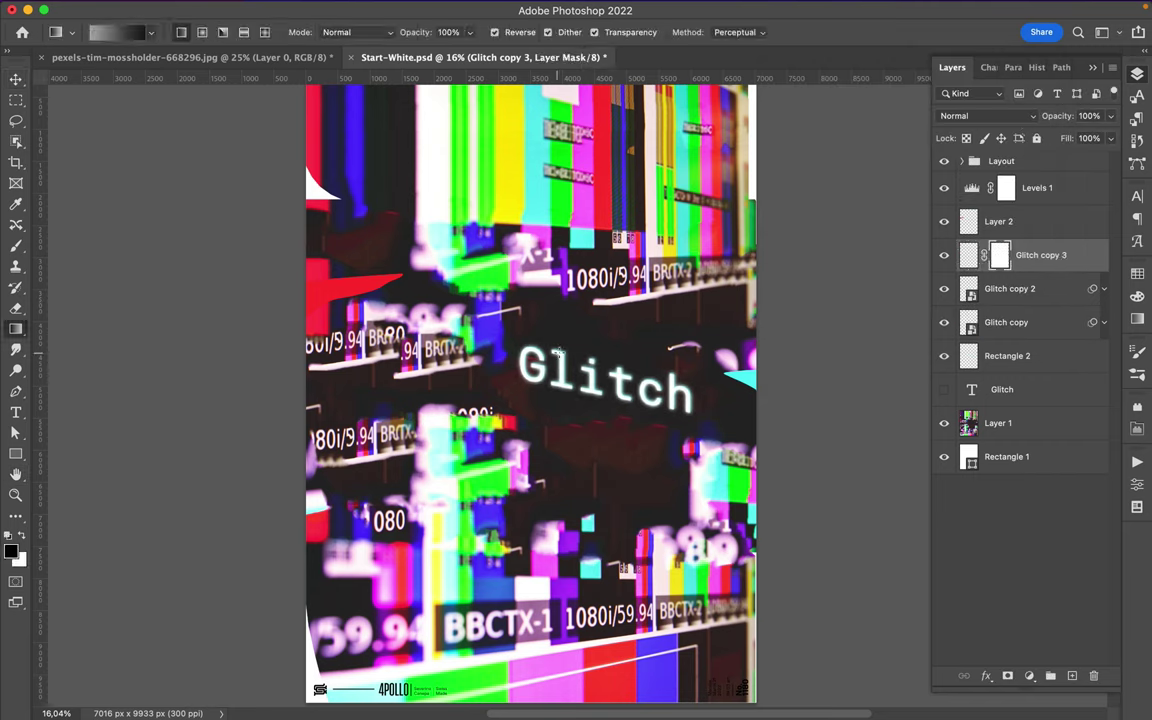
{"action": "left_click", "coordinate": [118, 32]}
{"action": "double_click", "coordinate": [458, 347]}
{"action": "left_click", "coordinate": [465, 118]}
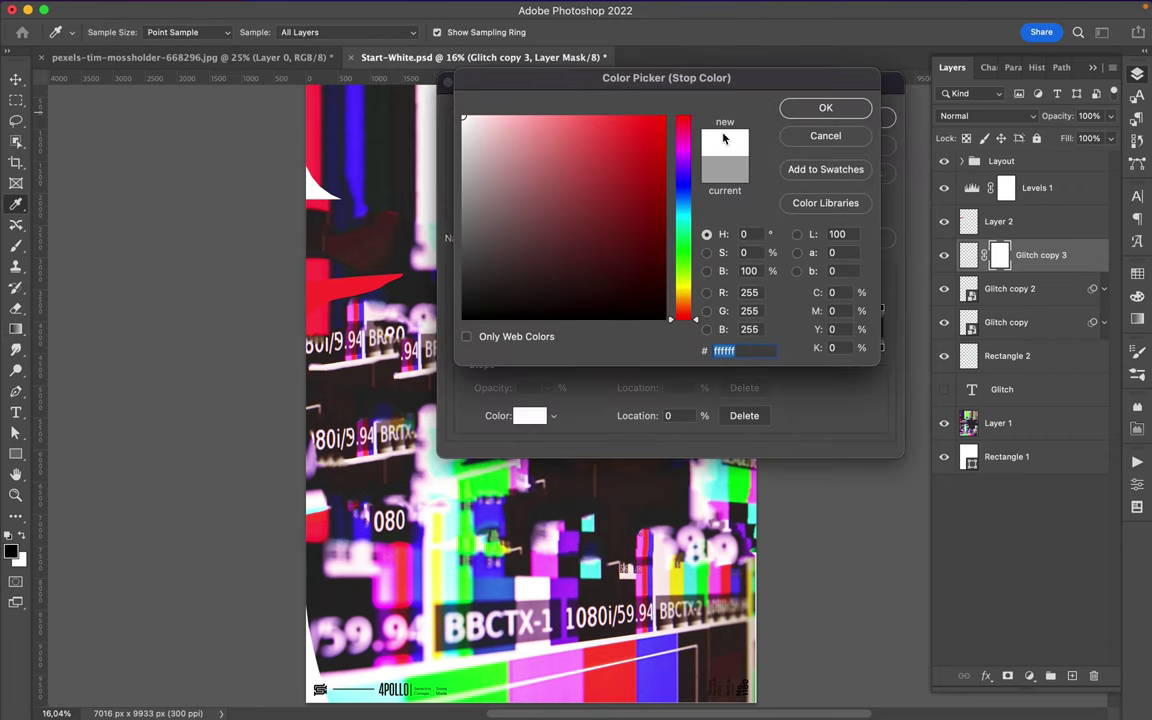
{"action": "left_click", "coordinate": [811, 115]}
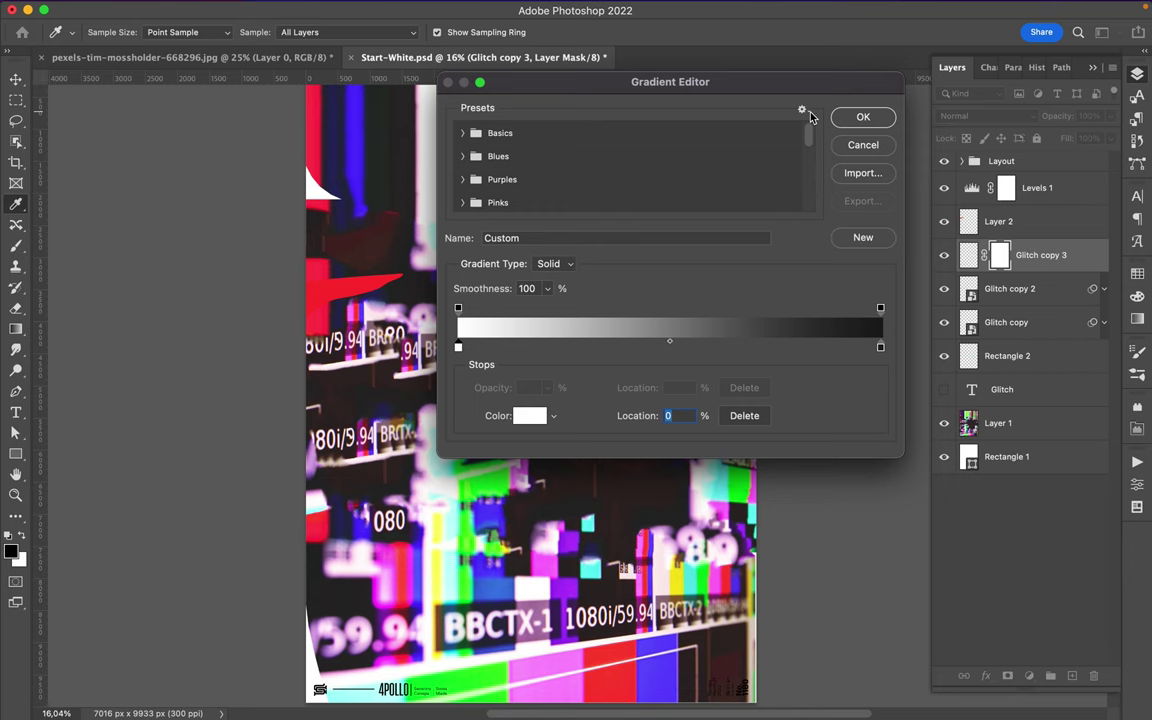
{"action": "left_click", "coordinate": [862, 117]}
{"action": "left_click_drag", "start_coordinate": [528, 357], "coordinate": [694, 395]}
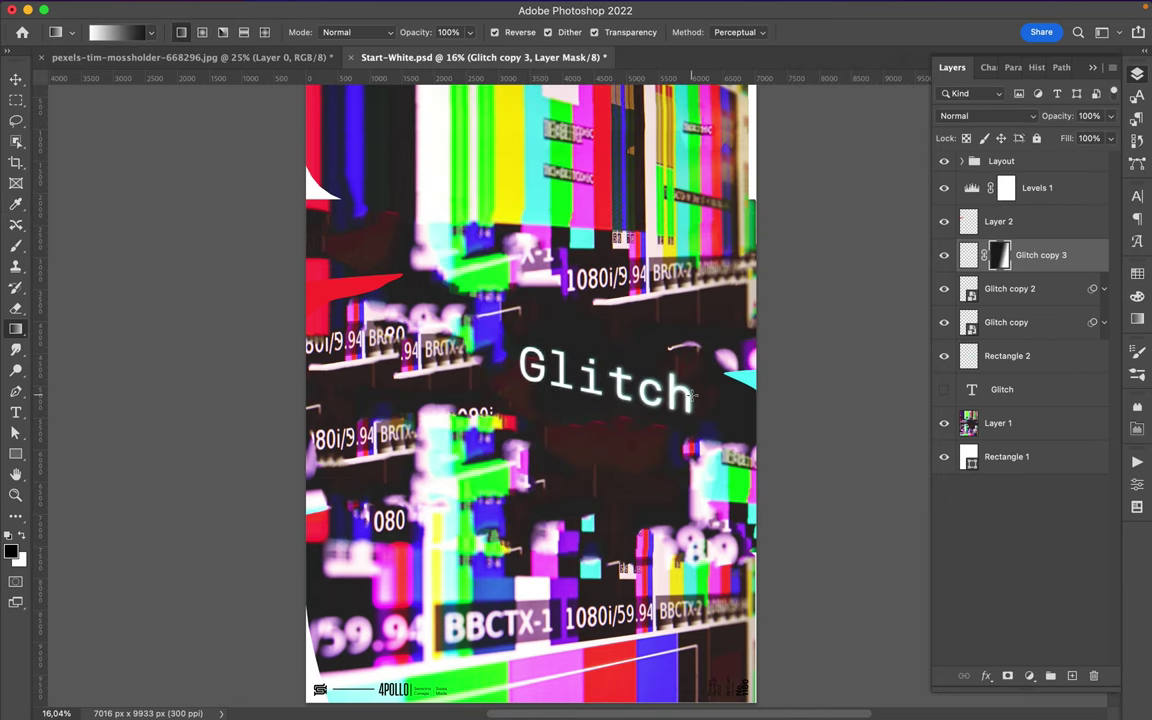
{"action": "key", "text": "v"}
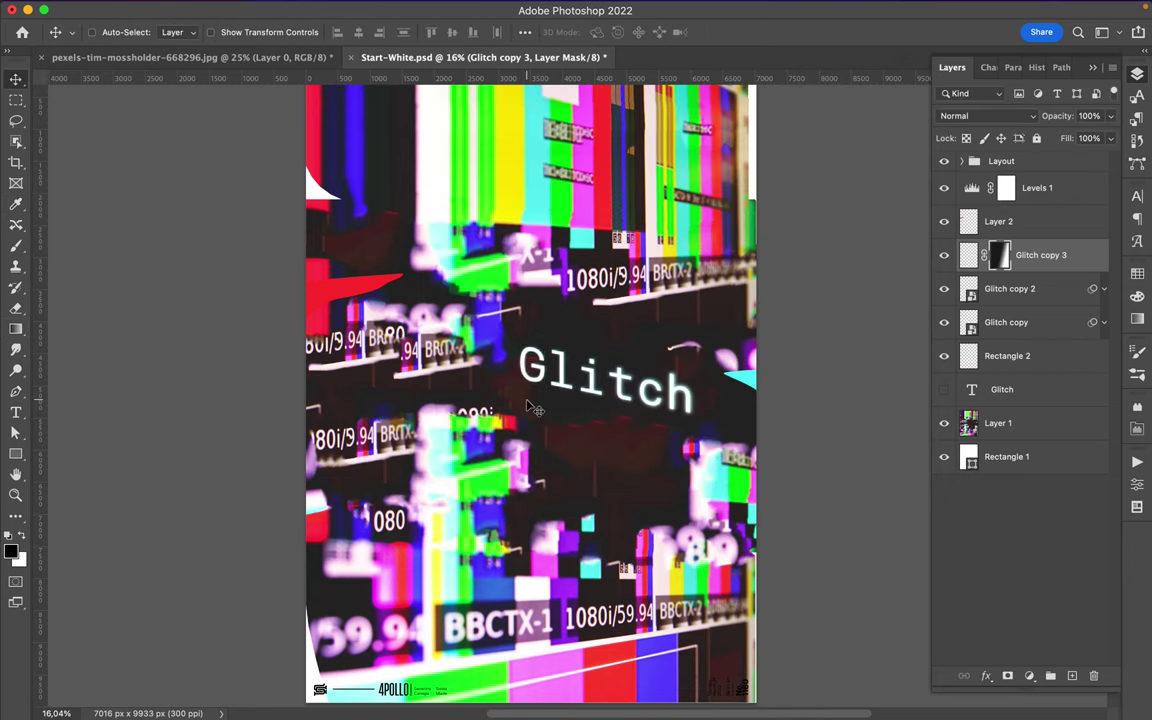
{"action": "key", "text": "m"}
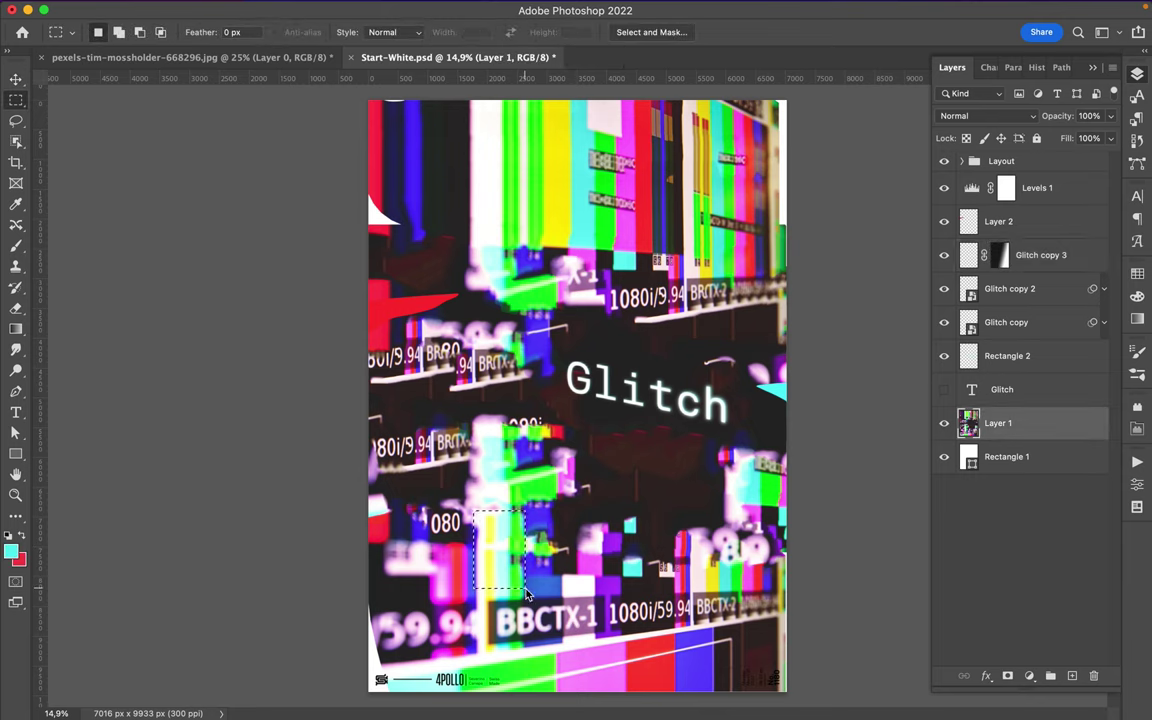
Copy the selected block to its own layer, shift it right, and Gaussian-blur it.
{"action": "key", "text": "ctrl+shift+alt+n"}
{"action": "key", "text": "v"}
{"action": "left_click_drag", "start_coordinate": [511, 563], "coordinate": [620, 480]}
{"action": "left_click", "coordinate": [371, 9]}
{"action": "mouse_move", "coordinate": [394, 230]}
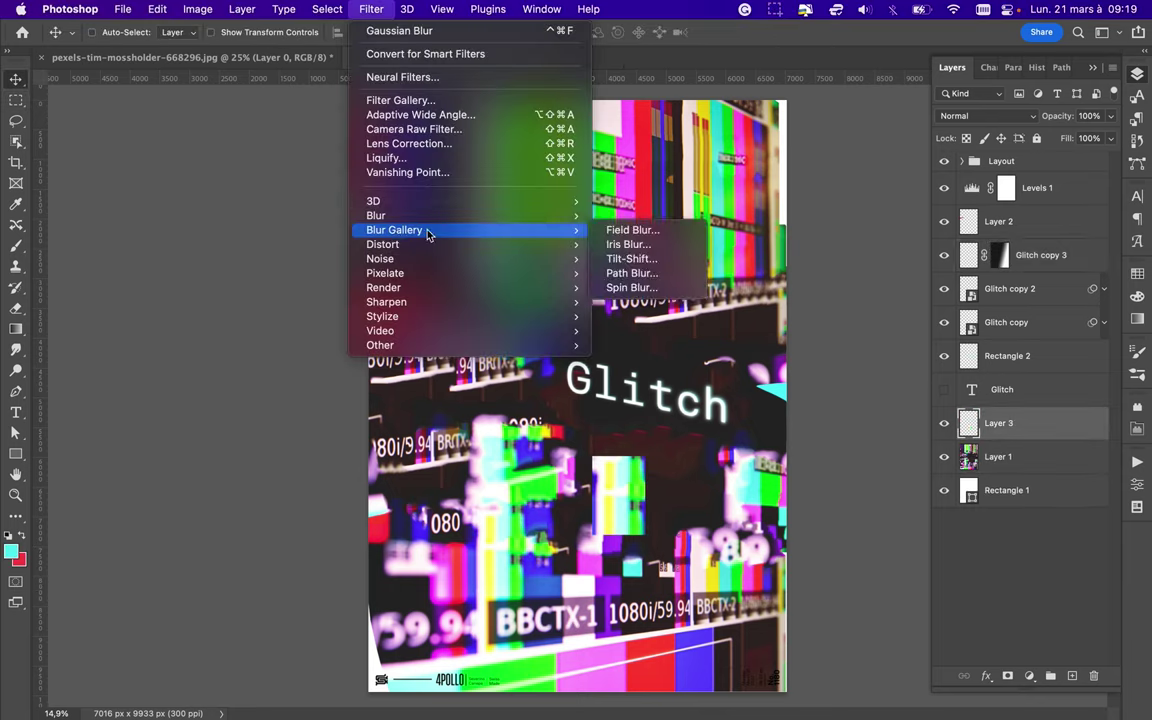
{"action": "left_click", "coordinate": [677, 272]}
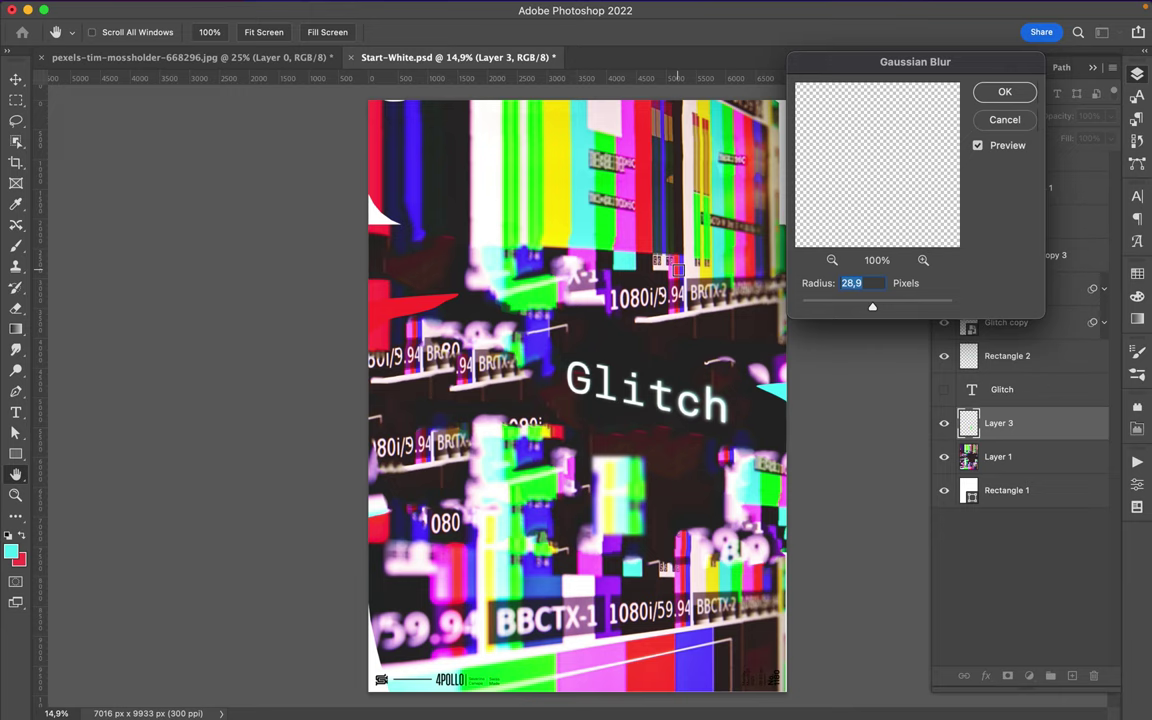
{"action": "left_click_drag", "start_coordinate": [873, 306], "coordinate": [880, 308]}
{"action": "left_click", "coordinate": [1007, 93]}
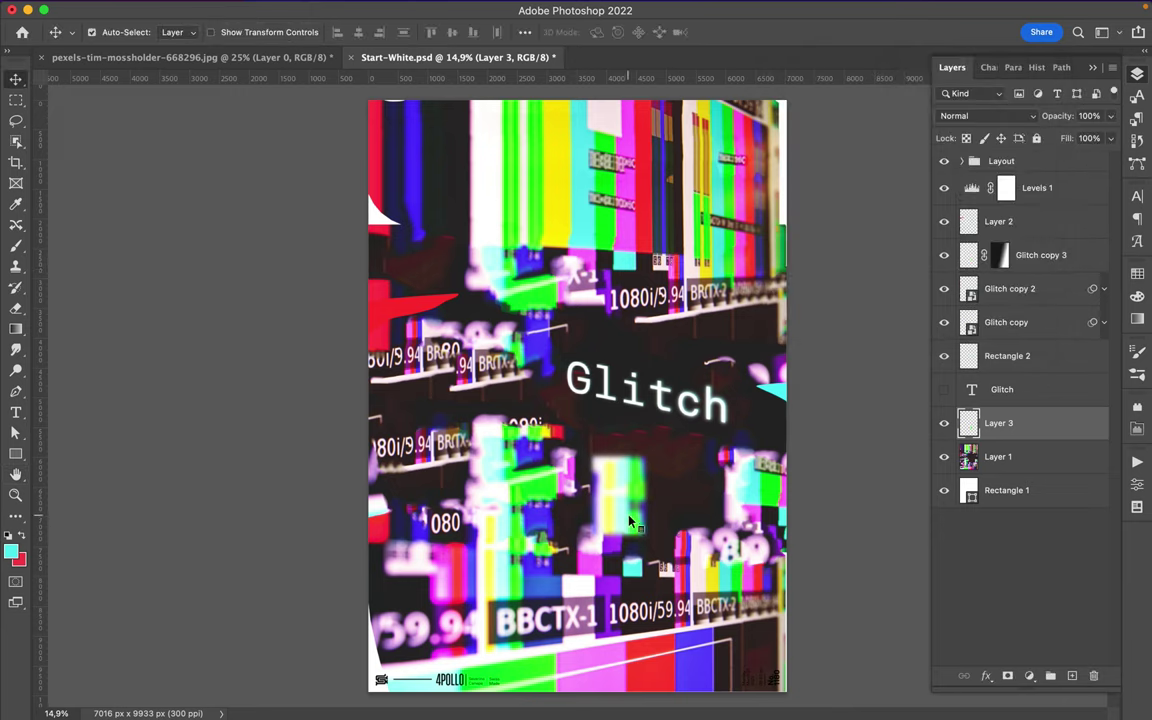
Duplicate the blurred block, blur the copy much more strongly, and blend it with Color Burn.
{"action": "key", "text": "ctrl+j"}
{"action": "left_click", "coordinate": [327, 4]}
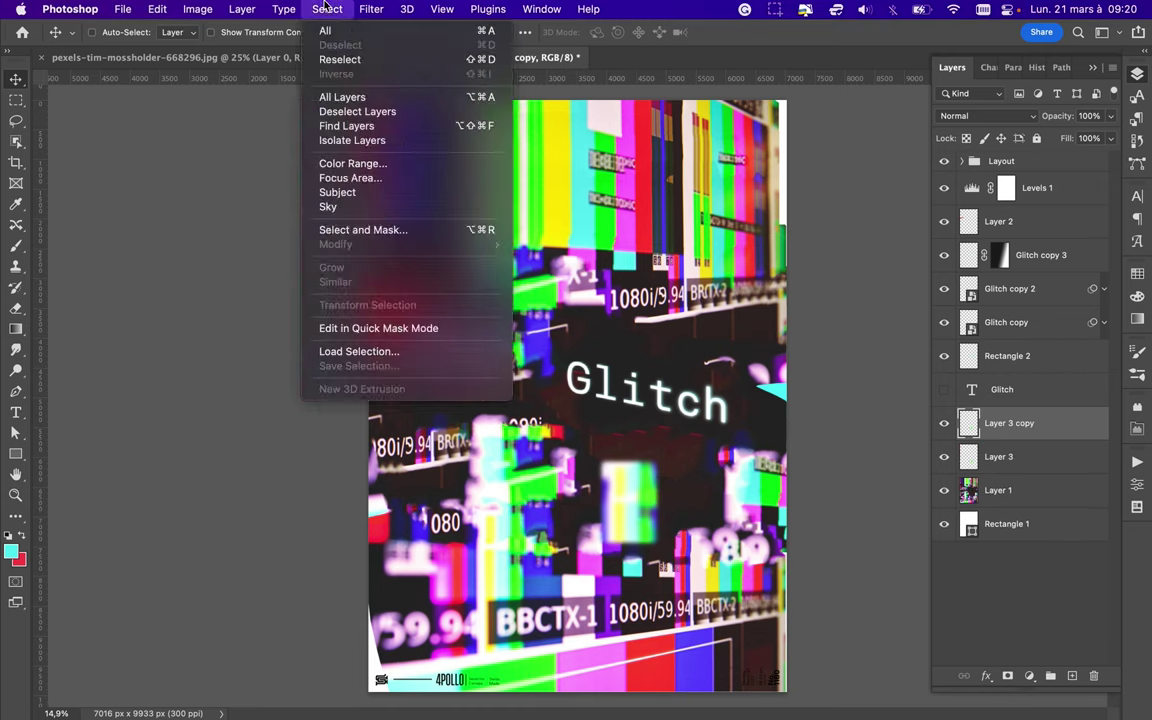
{"action": "left_click", "coordinate": [650, 289]}
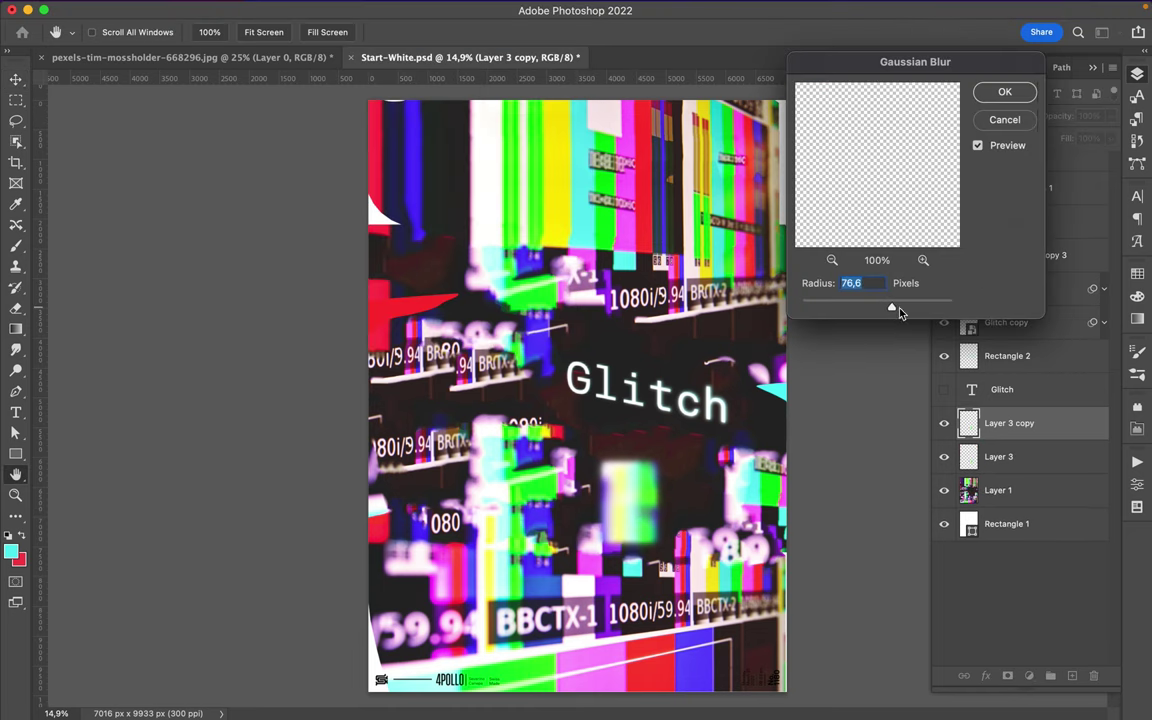
{"action": "left_click_drag", "start_coordinate": [889, 310], "coordinate": [914, 306]}
{"action": "left_click", "coordinate": [1005, 92]}
{"action": "left_click", "coordinate": [968, 116]}
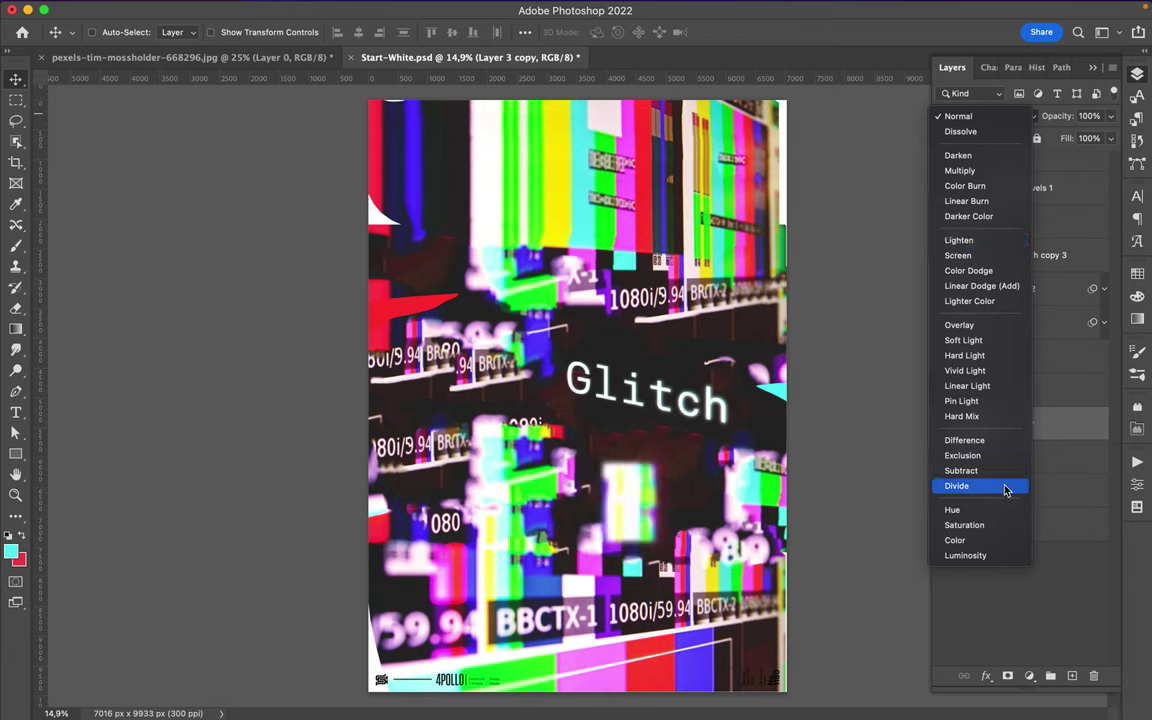
{"action": "left_click", "coordinate": [1006, 511]}
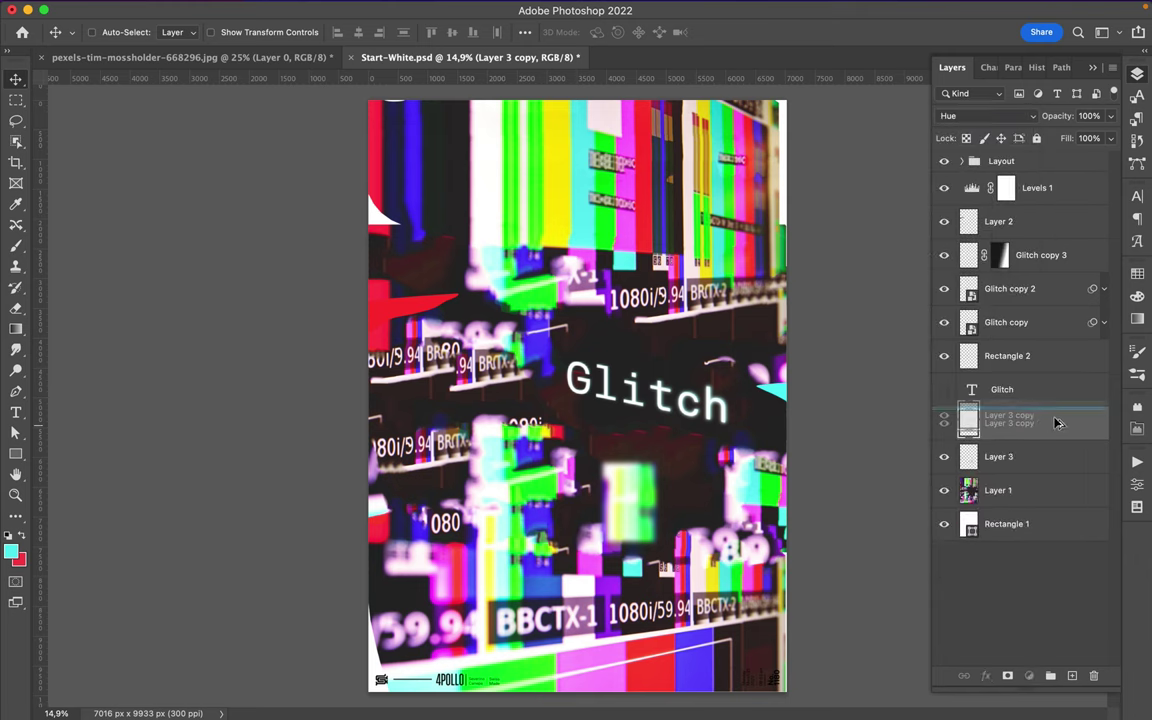
{"action": "left_click", "coordinate": [1017, 110]}
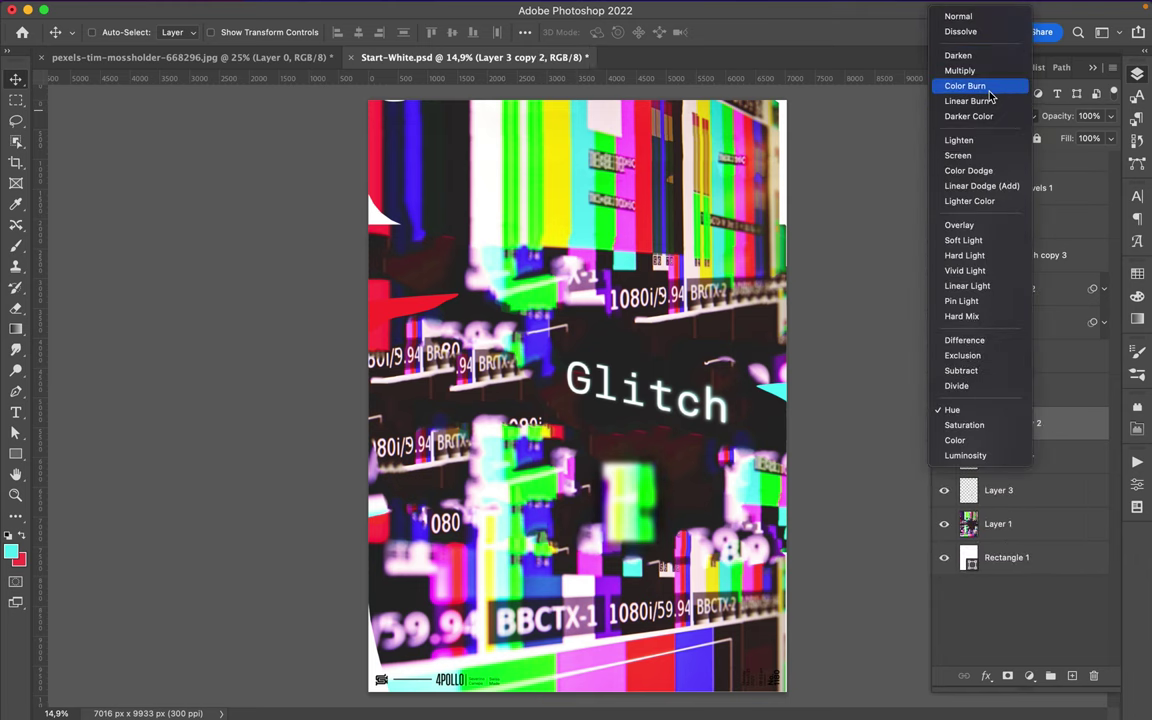
{"action": "left_click", "coordinate": [988, 85]}
Group the three strip layers, shrink the group, and place it just below the Glitch title.
{"action": "left_click", "coordinate": [990, 456], "text": "shift"}
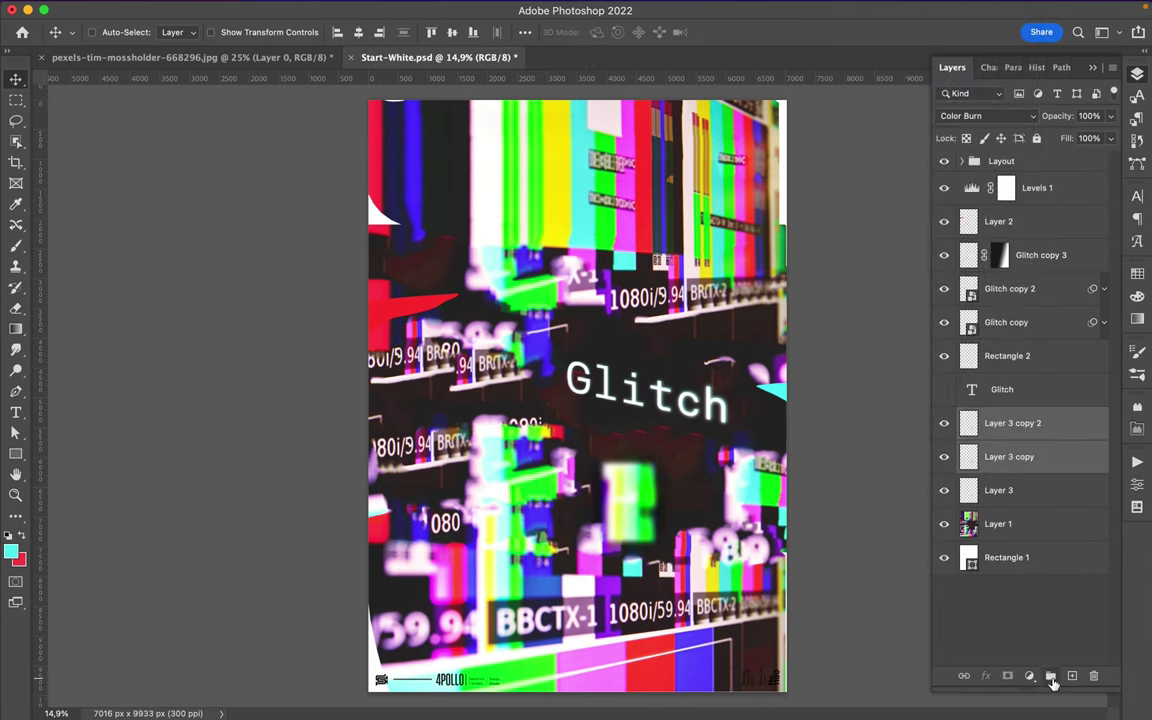
{"action": "left_click", "coordinate": [992, 488], "text": "shift"}
{"action": "key", "text": "ctrl+g"}
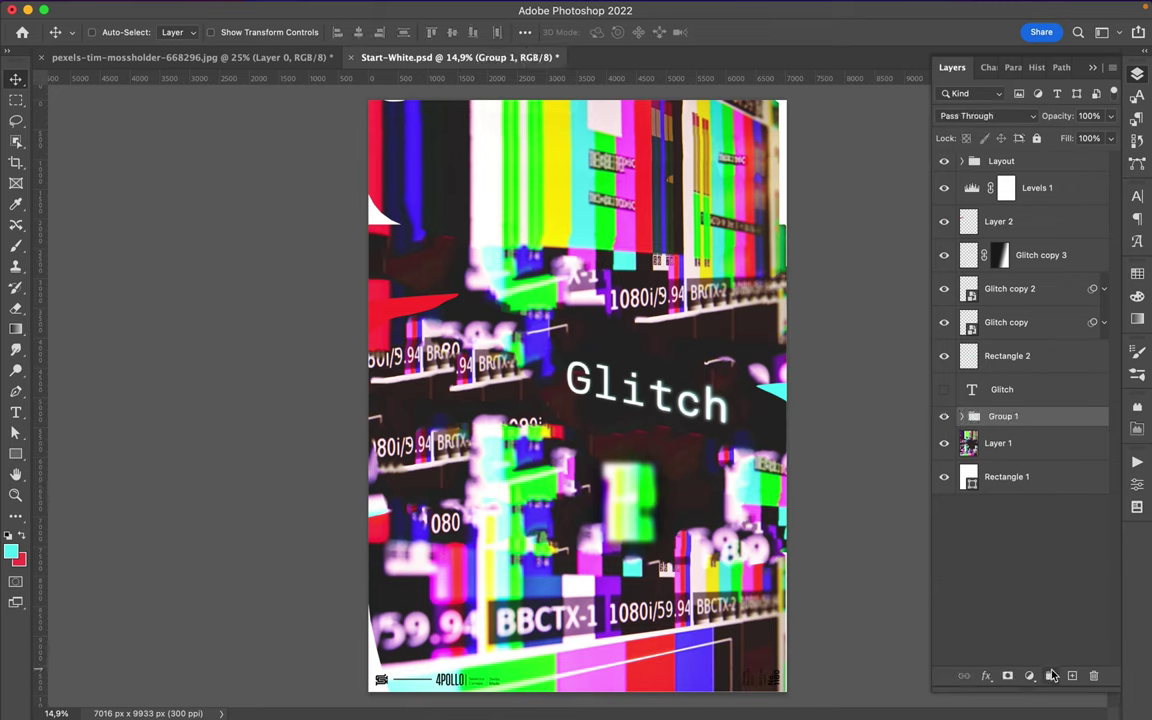
{"action": "left_click_drag", "start_coordinate": [665, 533], "coordinate": [690, 558]}
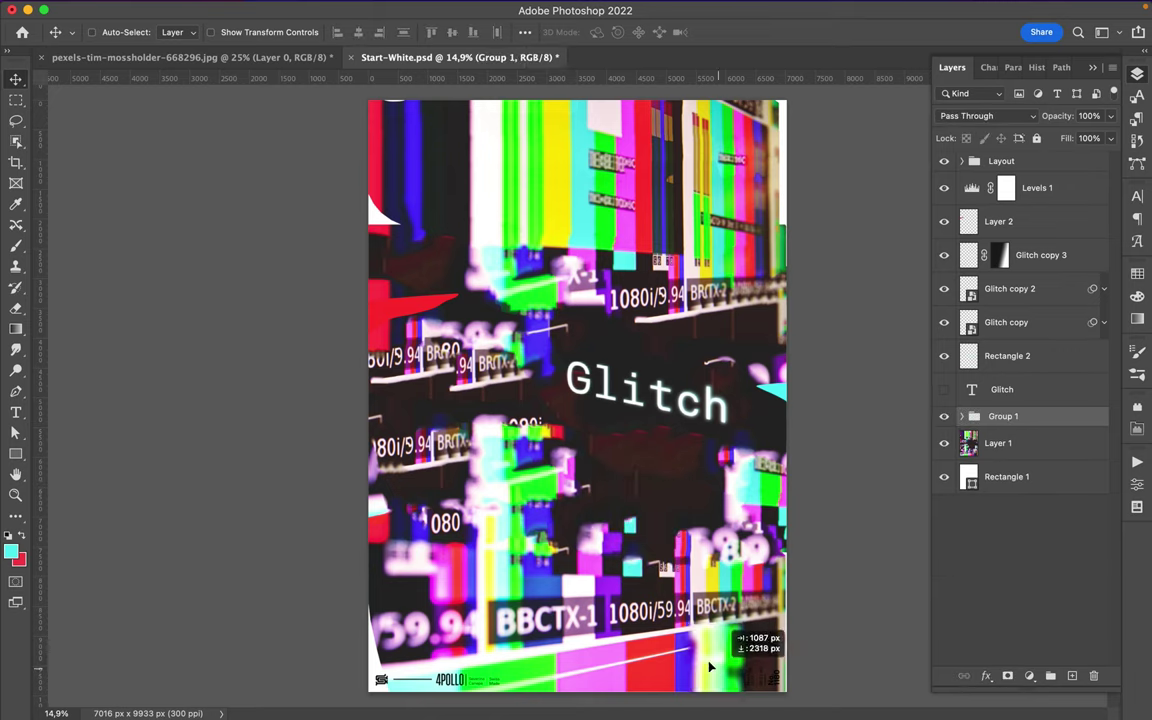
{"action": "left_click_drag", "start_coordinate": [690, 560], "coordinate": [632, 525]}
{"action": "key", "text": "ctrl+t"}
{"action": "left_click_drag", "start_coordinate": [543, 562], "coordinate": [583, 546]}
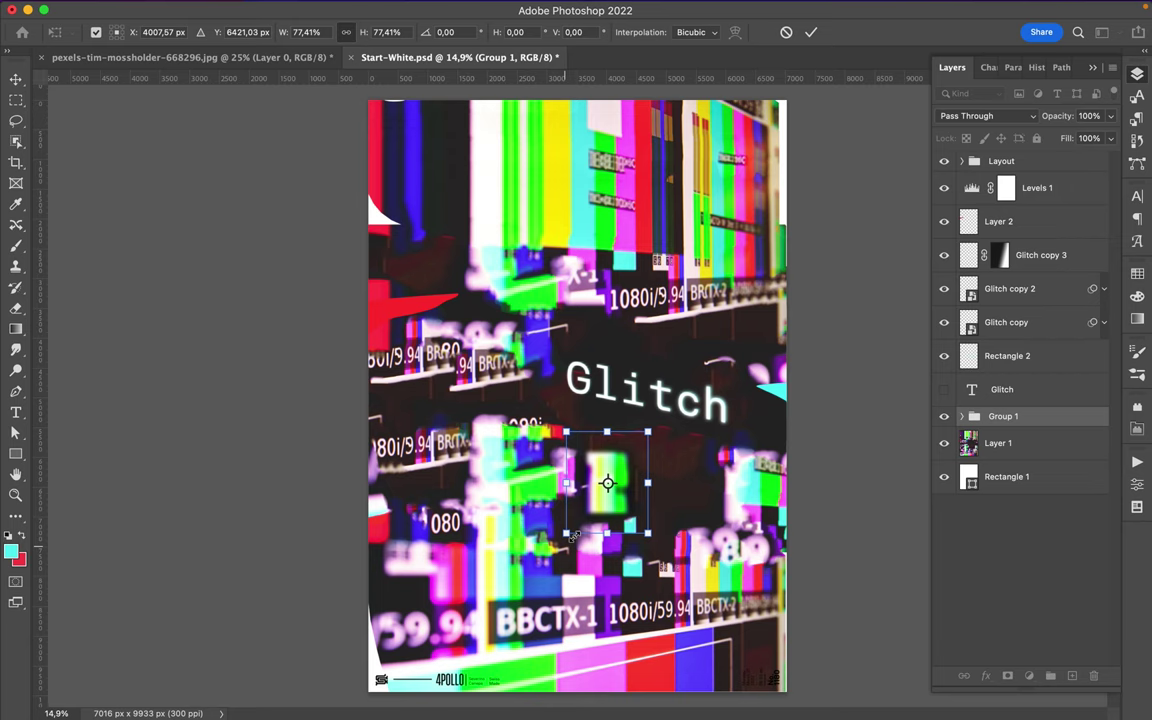
{"action": "key", "text": "Return"}
{"action": "left_click_drag", "start_coordinate": [608, 500], "coordinate": [608, 508]}
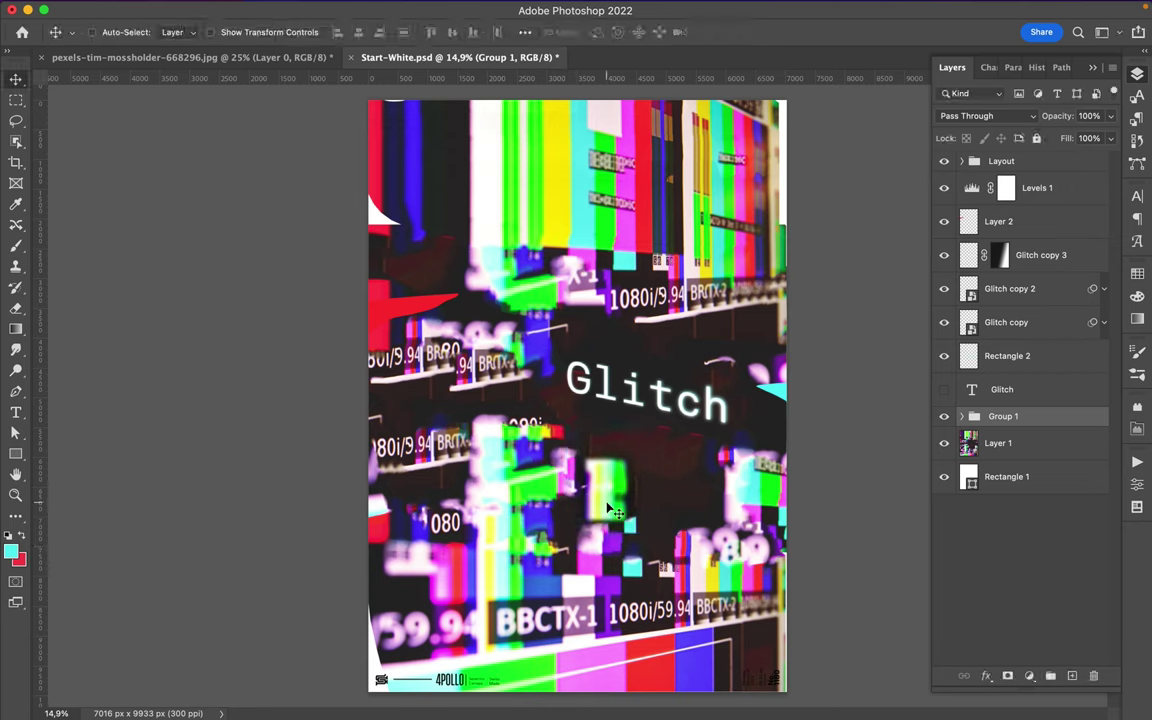
{"action": "left_click", "coordinate": [1033, 442]}
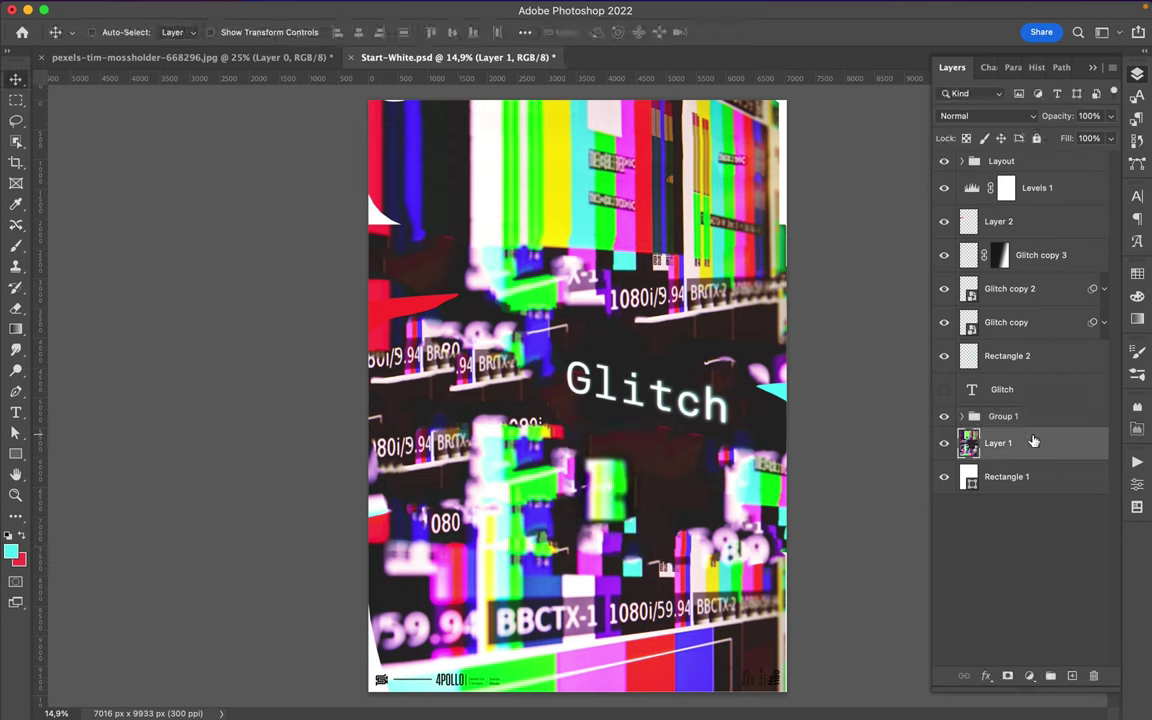
Copy a lasso-drawn wavy band across the poster top onto its own layer, hiding the photo copy.
{"action": "left_click_drag", "start_coordinate": [1029, 452], "coordinate": [1036, 175]}
{"action": "key", "text": "l"}
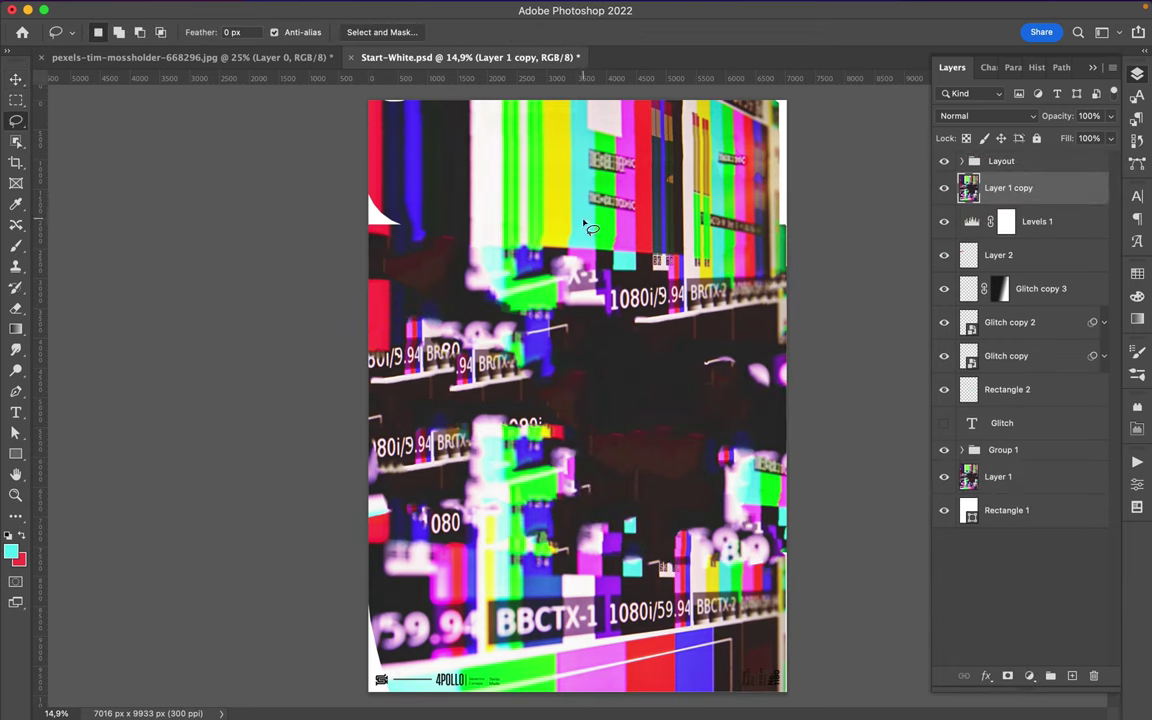
{"action": "left_click_drag", "start_coordinate": [453, 232], "coordinate": [335, 145]}
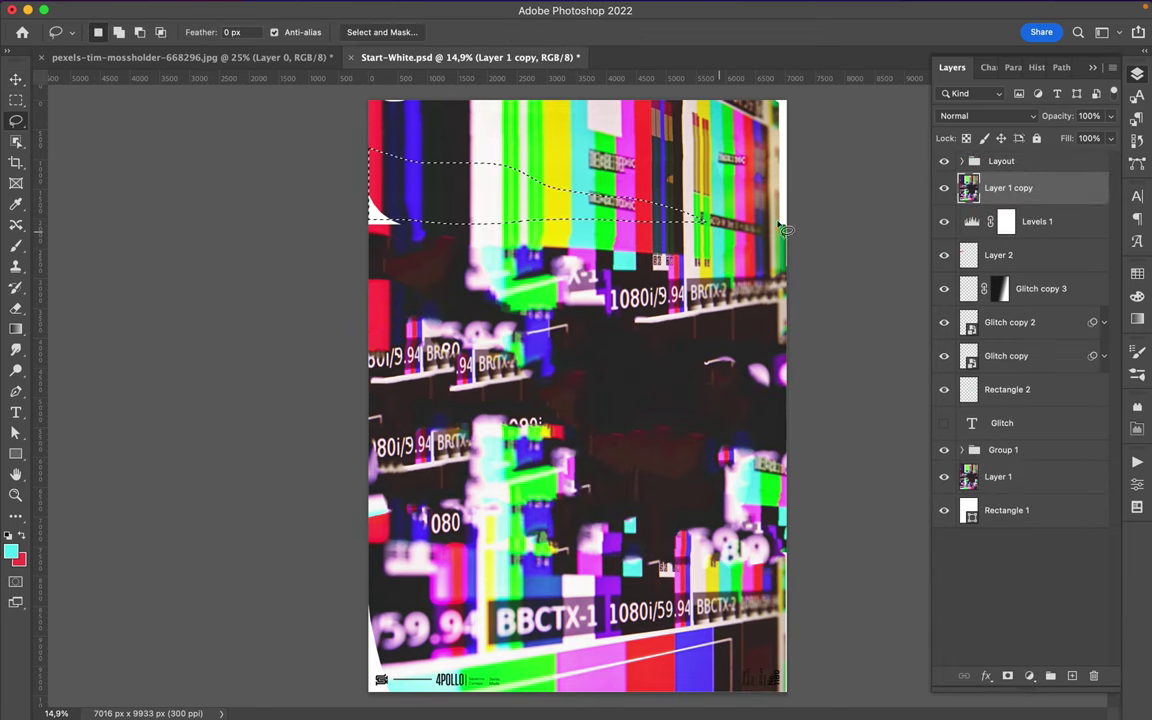
{"action": "key", "text": "super+j"}
{"action": "left_click", "coordinate": [944, 221]}
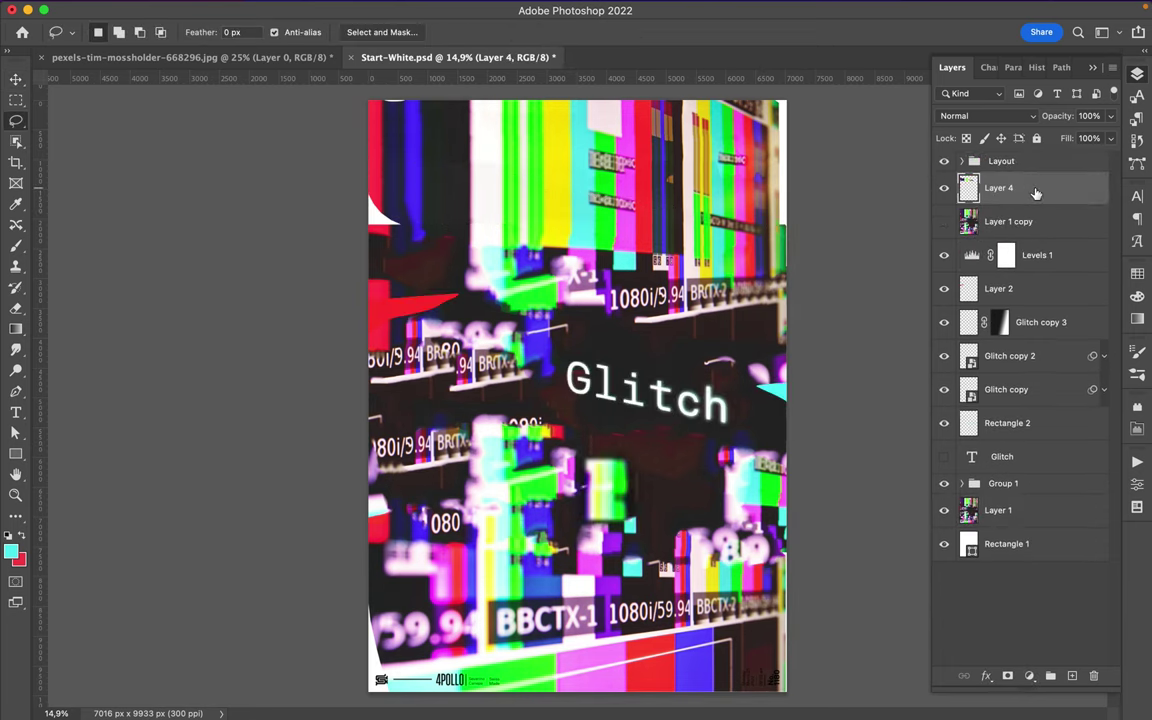
Set the band layer to Hard Mix and give it a strong Gaussian blur.
{"action": "left_click", "coordinate": [990, 116]}
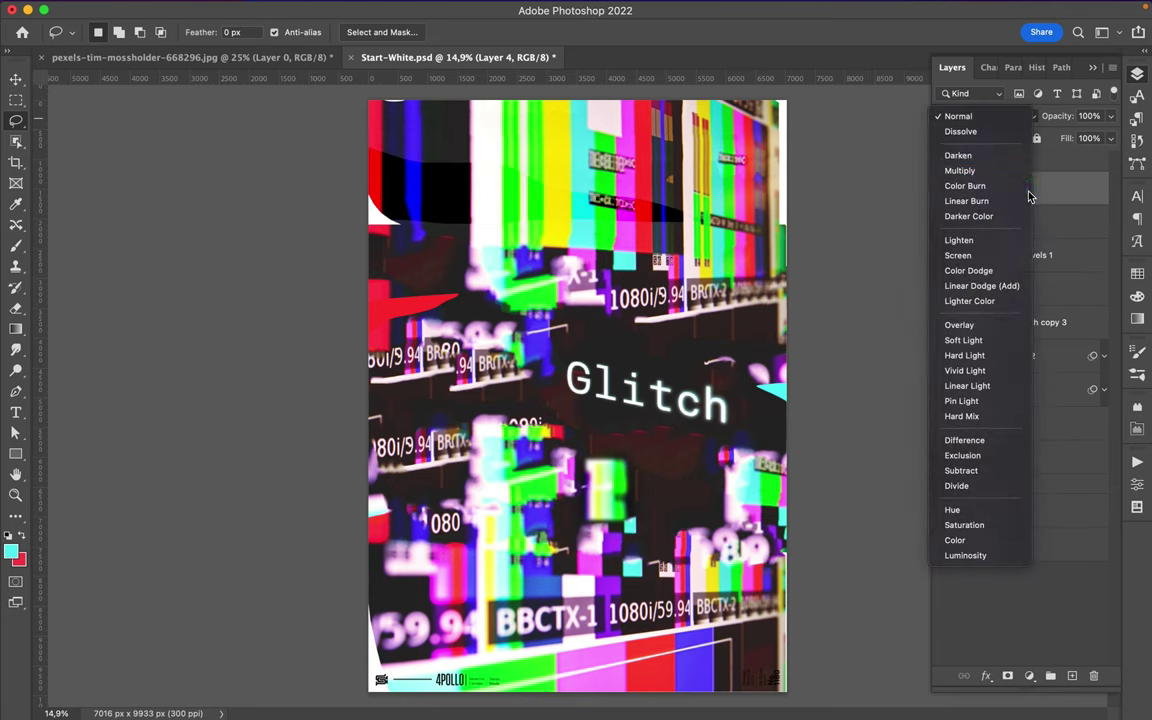
{"action": "left_click", "coordinate": [985, 186]}
{"action": "left_click", "coordinate": [992, 118]}
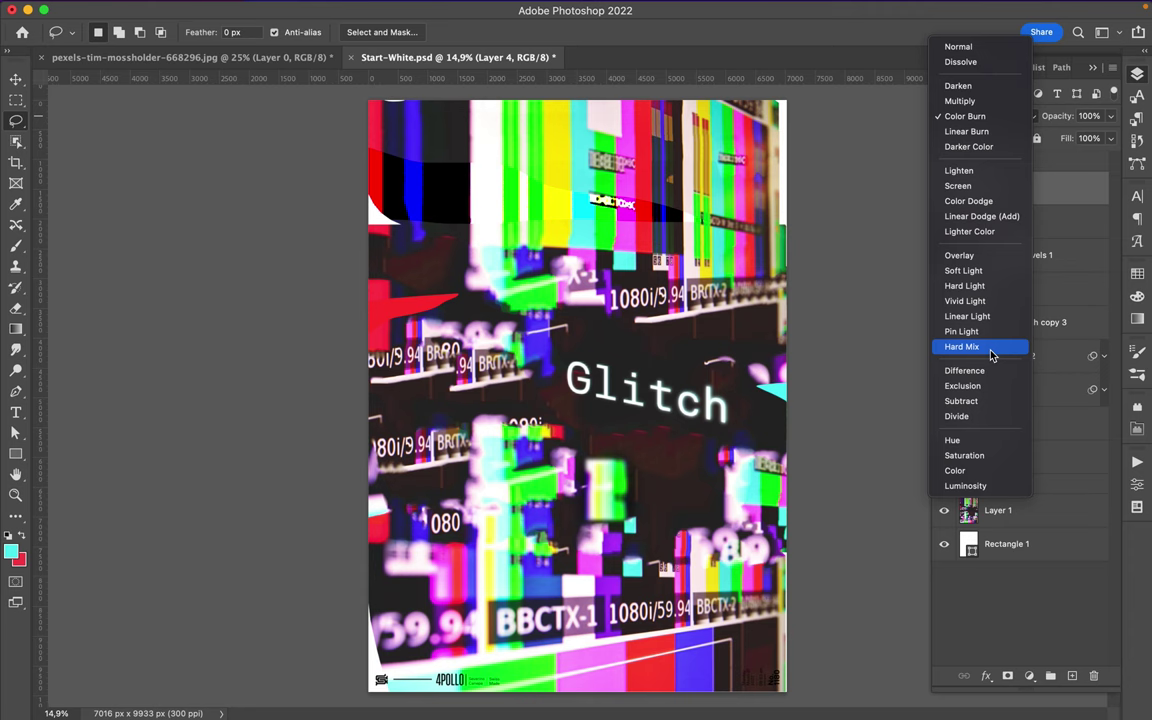
{"action": "left_click", "coordinate": [965, 346]}
{"action": "left_click", "coordinate": [371, 9]}
{"action": "mouse_move", "coordinate": [376, 215]}
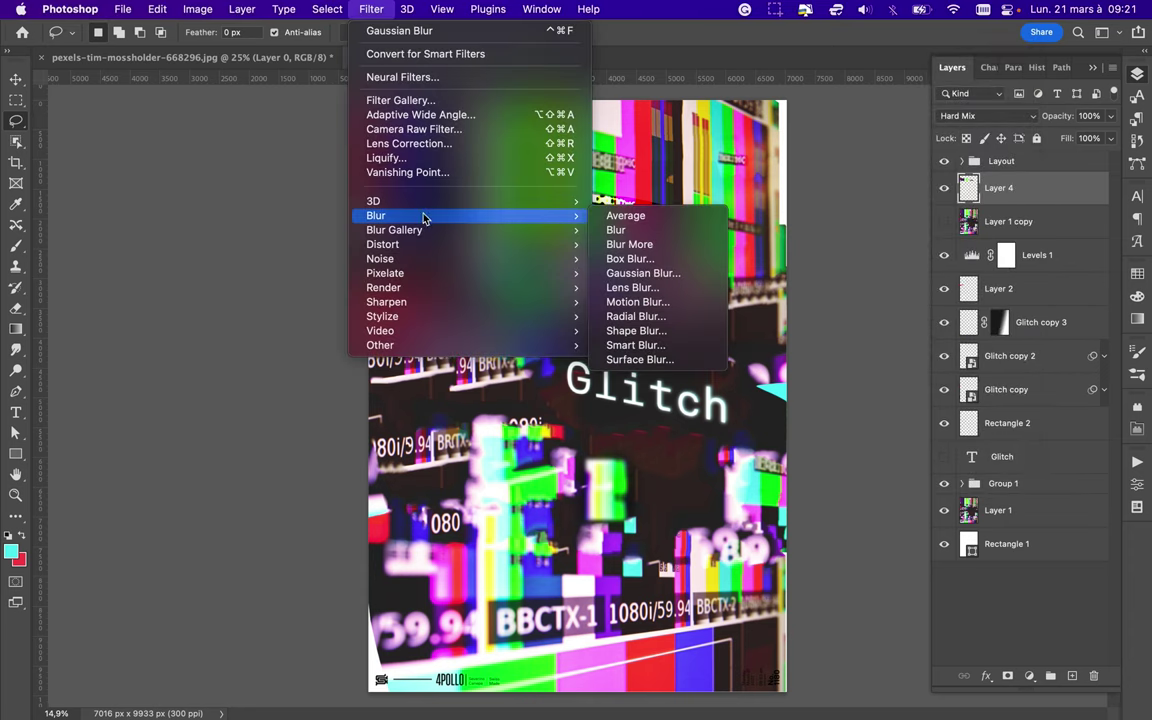
{"action": "left_click", "coordinate": [617, 274]}
{"action": "left_click_drag", "start_coordinate": [897, 313], "coordinate": [925, 311]}
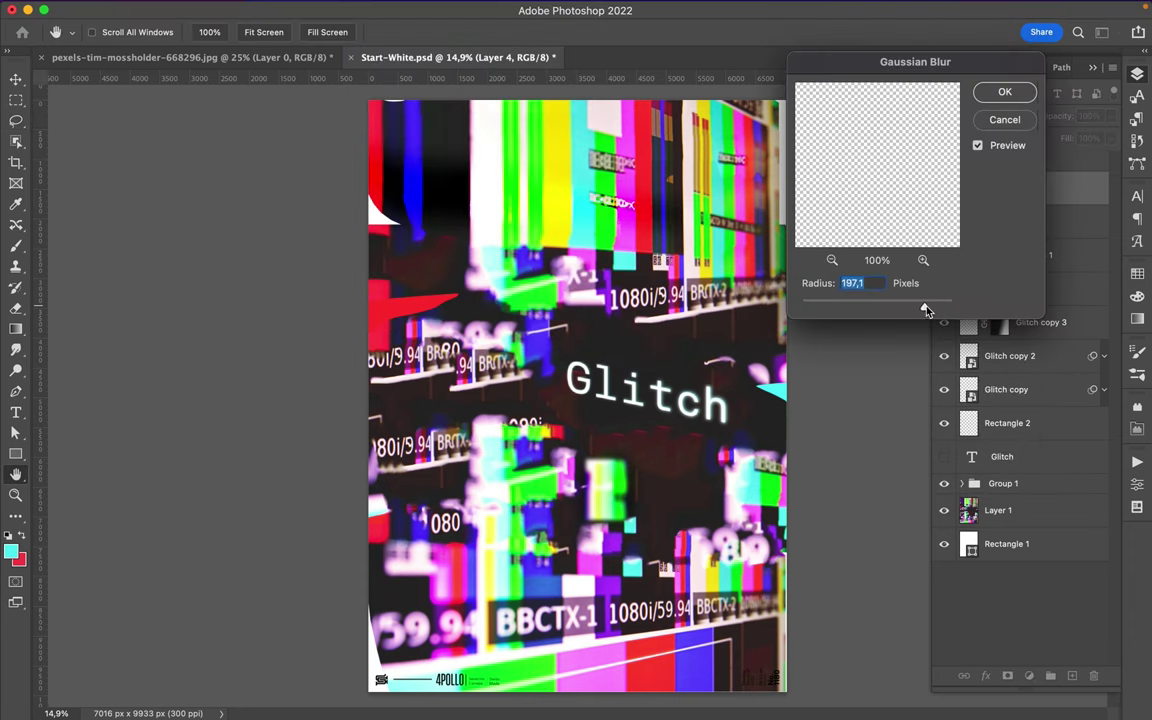
{"action": "left_click", "coordinate": [999, 91]}
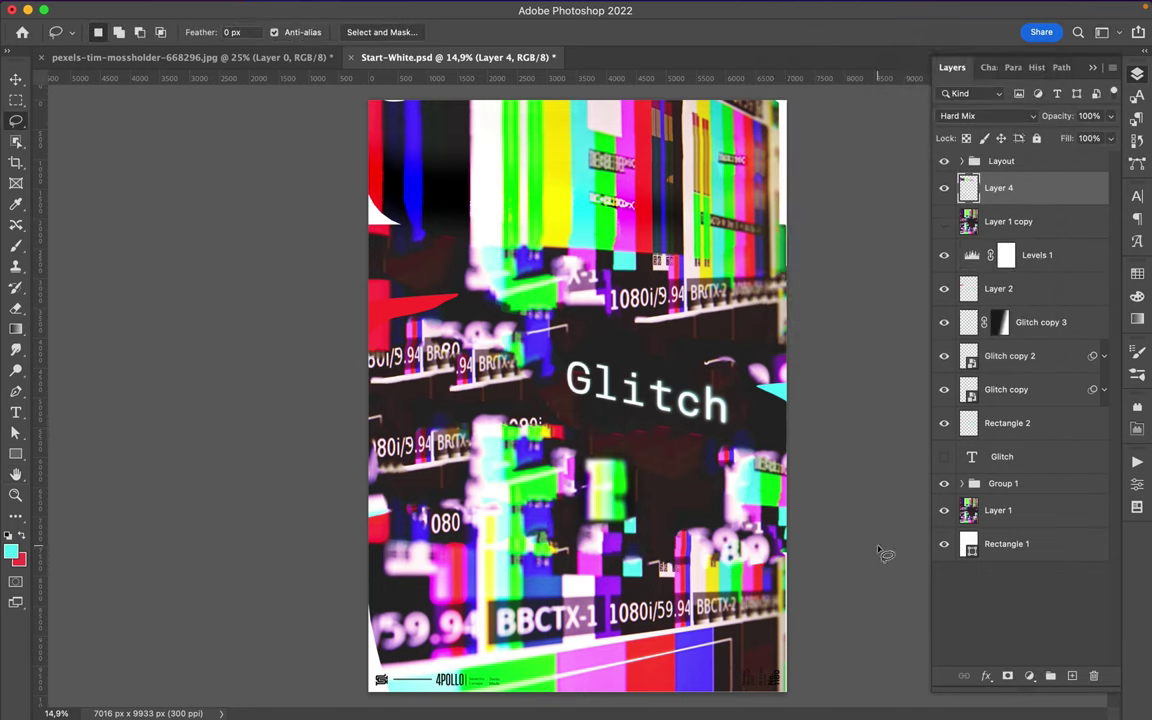
{"action": "key", "text": "v"}
{"action": "key", "text": "l"}
{"action": "left_click", "coordinate": [1000, 510]}
{"action": "key", "text": "shift+l"}
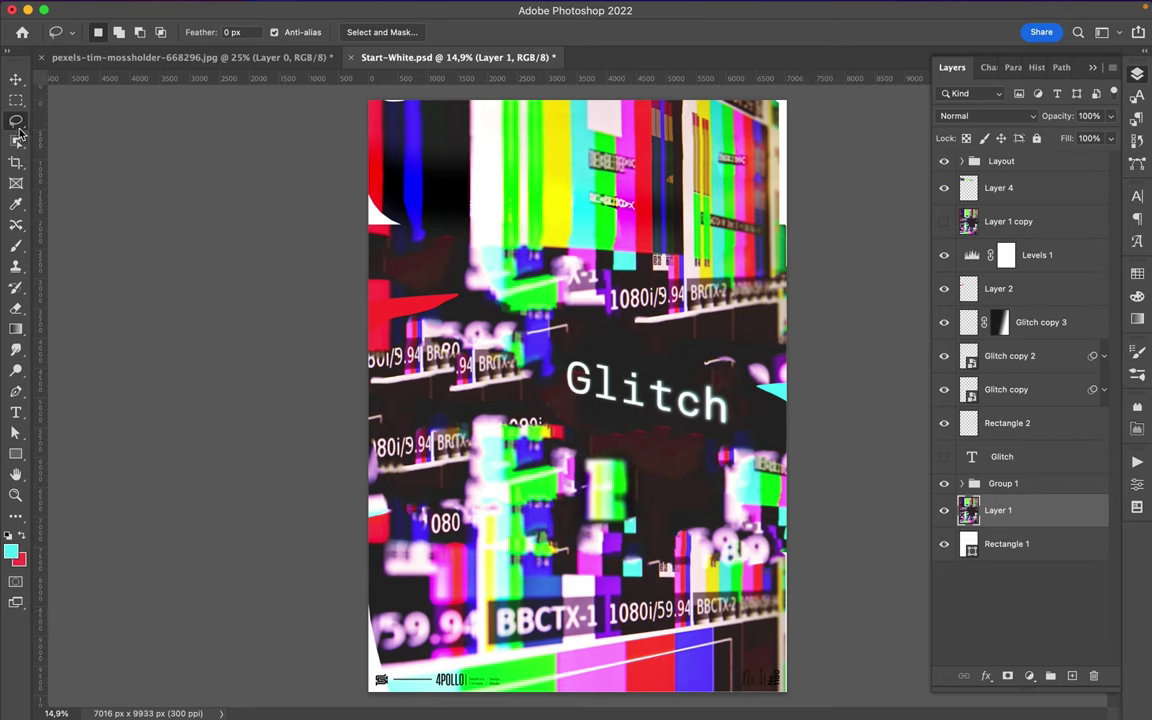
Copy the bottom colour-bar strip to a new layer and move it up over the Glitch title.
{"action": "left_click", "coordinate": [356, 697]}
{"action": "left_click", "coordinate": [812, 609]}
{"action": "left_click", "coordinate": [796, 692]}
{"action": "left_click", "coordinate": [700, 706]}
{"action": "left_click", "coordinate": [358, 696]}
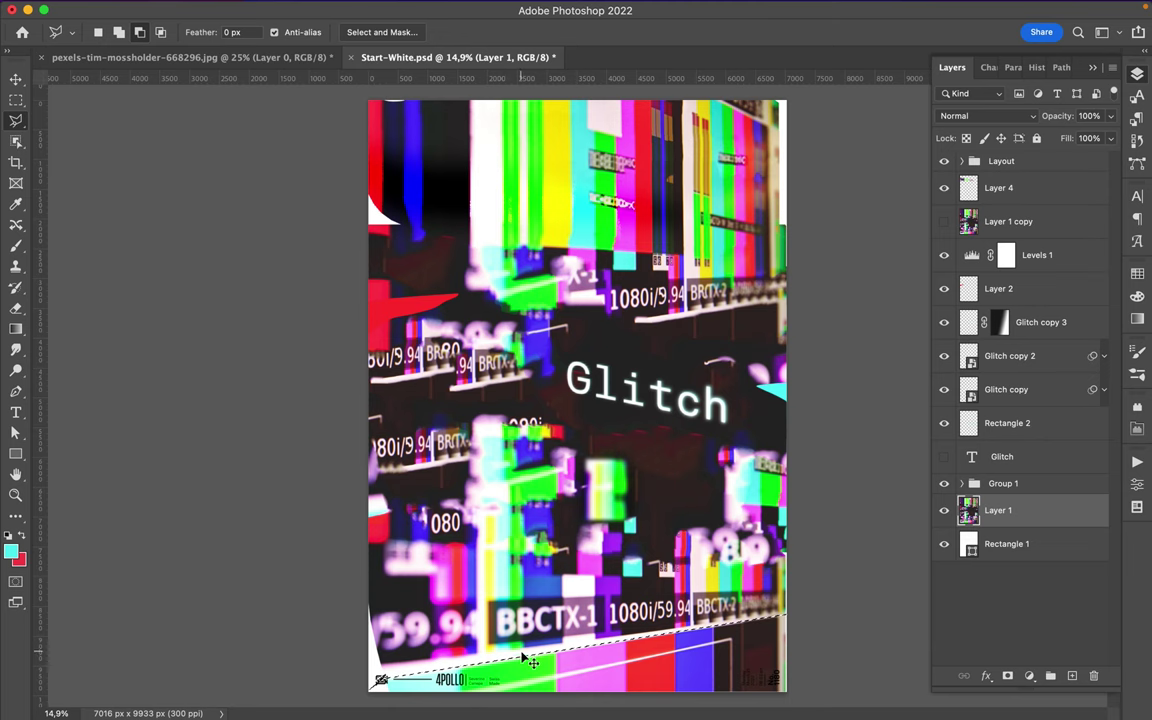
{"action": "key", "text": "super+j"}
{"action": "key", "text": "v"}
{"action": "left_click_drag", "start_coordinate": [607, 663], "coordinate": [607, 393]}
Flip the strip horizontally, raise it, and scale it to under half size.
{"action": "left_click", "coordinate": [157, 8]}
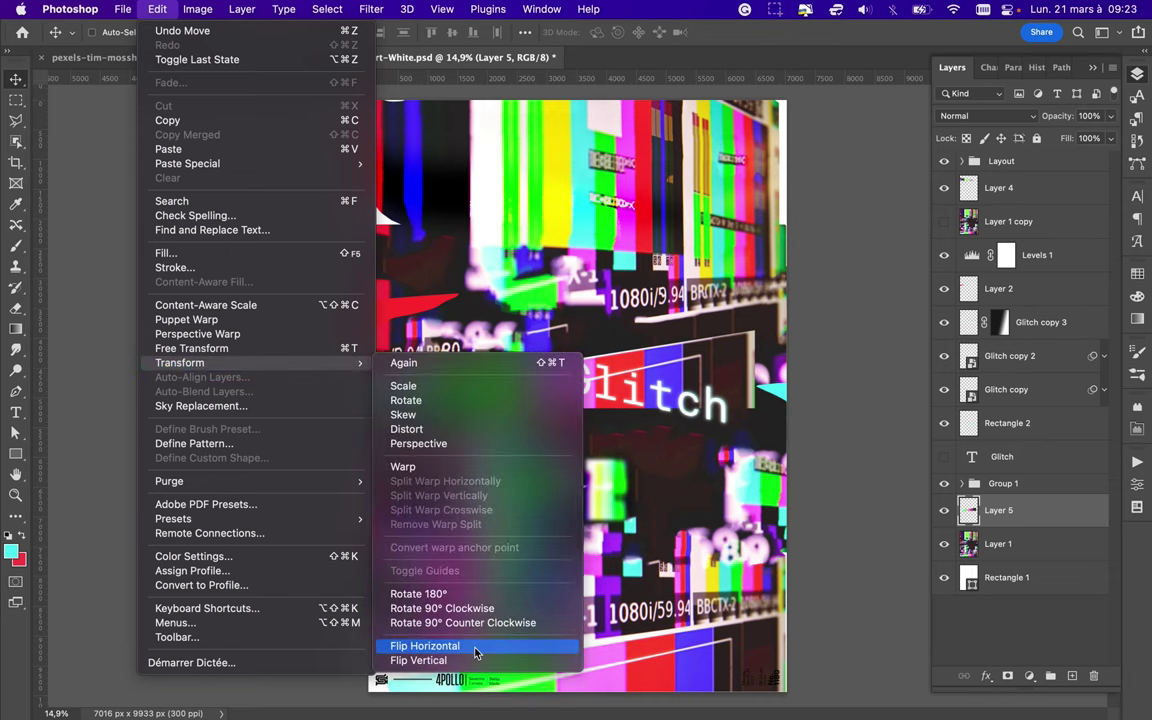
{"action": "left_click", "coordinate": [420, 645]}
{"action": "left_click_drag", "start_coordinate": [503, 410], "coordinate": [505, 330]}
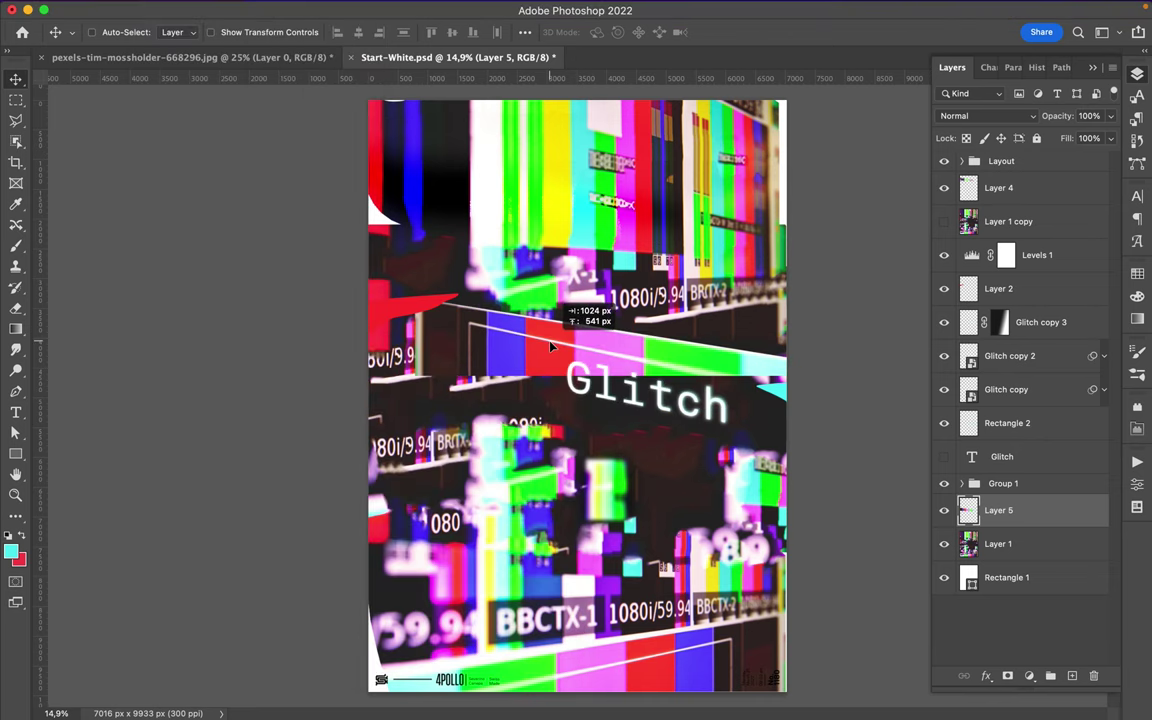
{"action": "key", "text": "ctrl+t"}
{"action": "mouse_move", "coordinate": [368, 329]}
{"action": "left_mouse_down"}
{"action": "mouse_move", "coordinate": [597, 311]}
{"action": "mouse_move", "coordinate": [655, 352]}
{"action": "mouse_move", "coordinate": [680, 354]}
{"action": "left_mouse_up"}
{"action": "key", "text": "Return"}
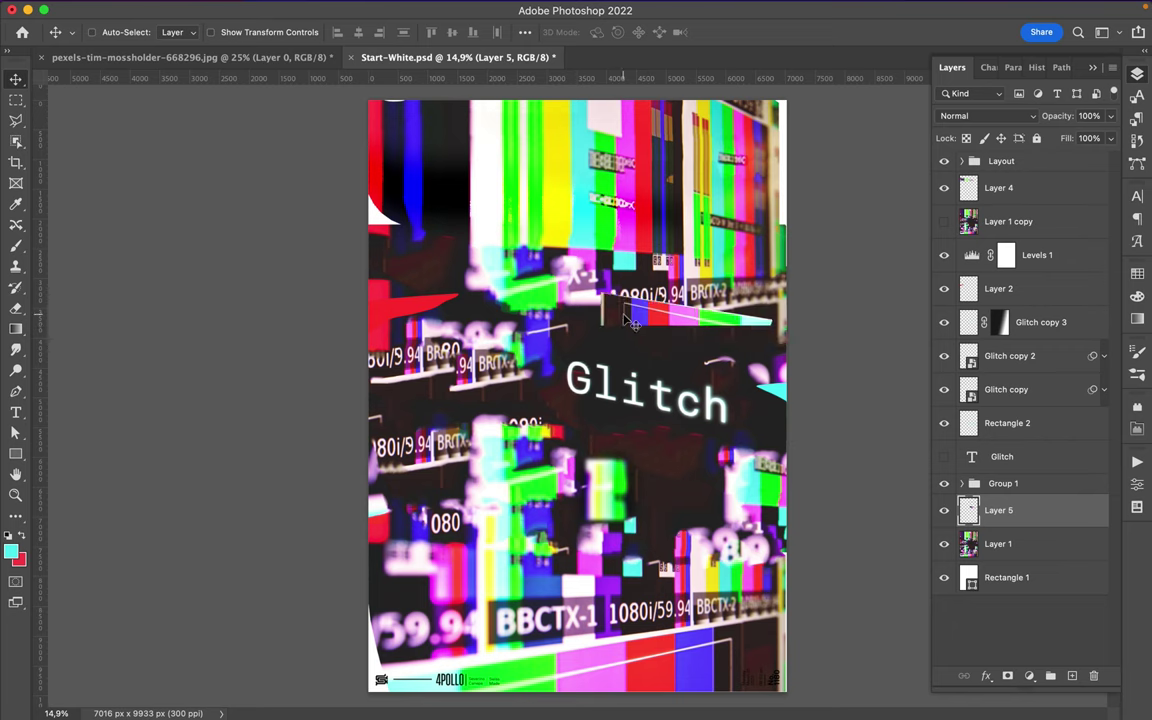
Gaussian-blur the strip, duplicate it with a moderate blur, and save the document.
{"action": "left_click", "coordinate": [283, 9]}
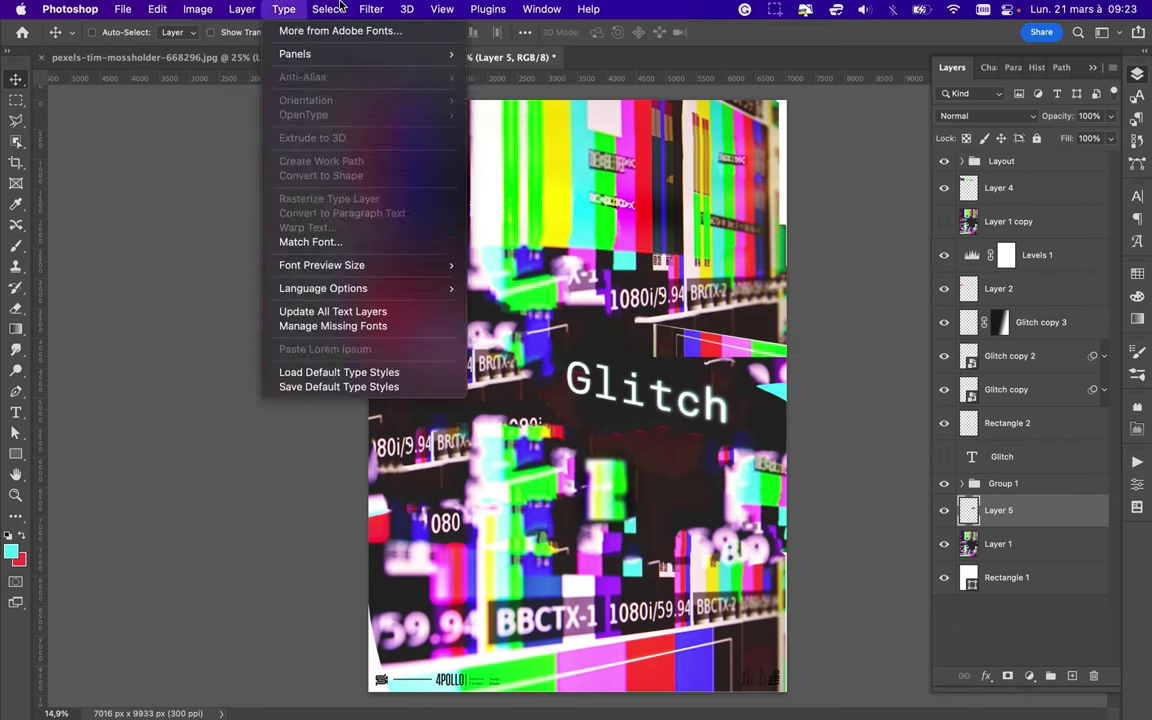
{"action": "left_click", "coordinate": [643, 273]}
{"action": "left_click_drag", "start_coordinate": [917, 303], "coordinate": [877, 310]}
{"action": "key", "text": "Return"}
{"action": "key", "text": "super+j"}
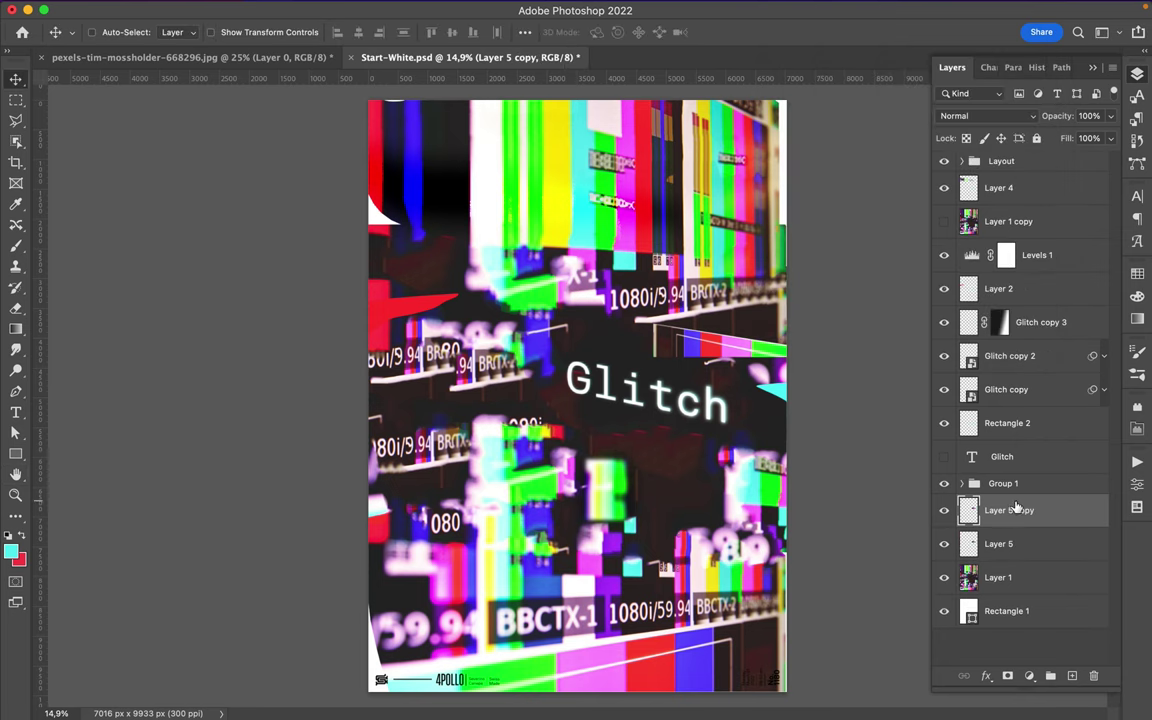
{"action": "left_click", "coordinate": [371, 9]}
{"action": "left_click", "coordinate": [643, 273]}
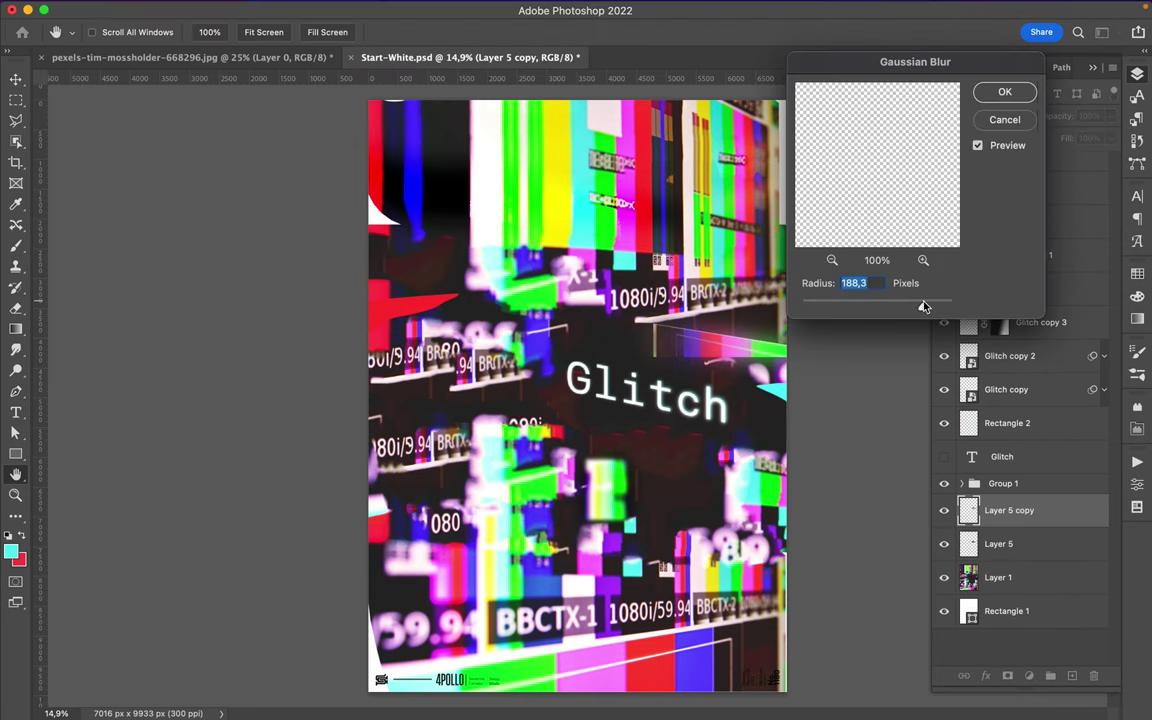
{"action": "left_click_drag", "start_coordinate": [920, 306], "coordinate": [893, 307]}
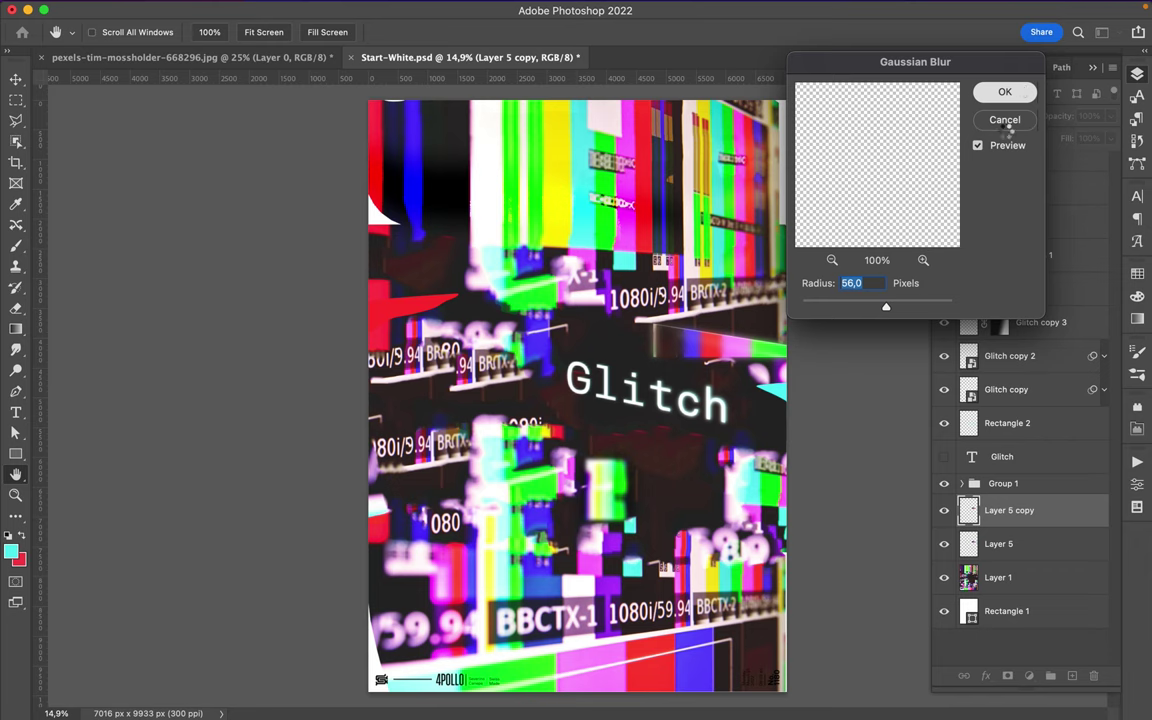
{"action": "left_click", "coordinate": [1004, 121]}
{"action": "key", "text": "super+s"}
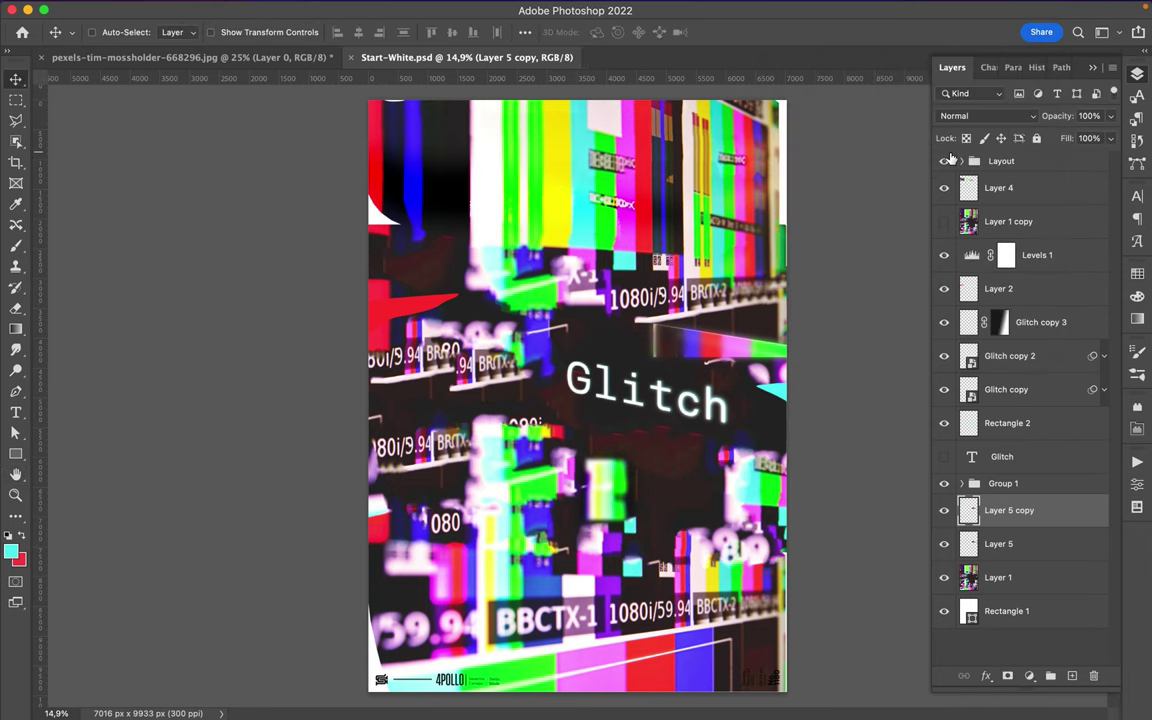
Blend copies with Lighten and Linear Dodge (Add), then move the strip group to the upper left.
{"action": "left_click", "coordinate": [1000, 116]}
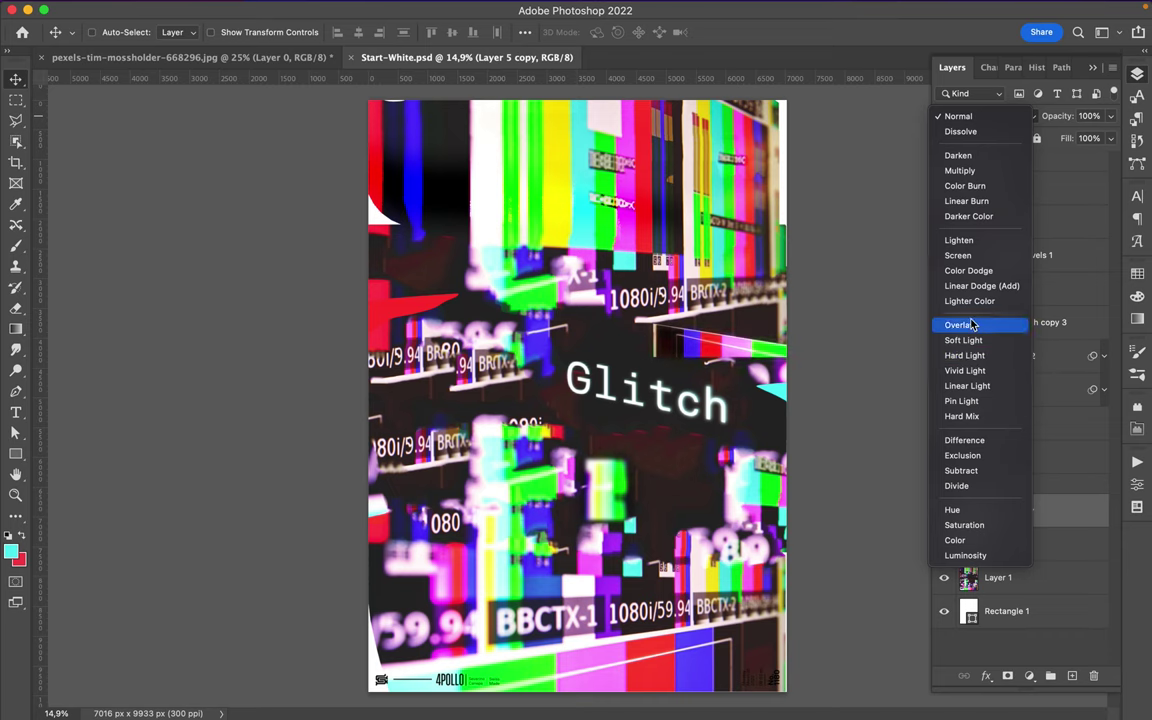
{"action": "left_click", "coordinate": [972, 241]}
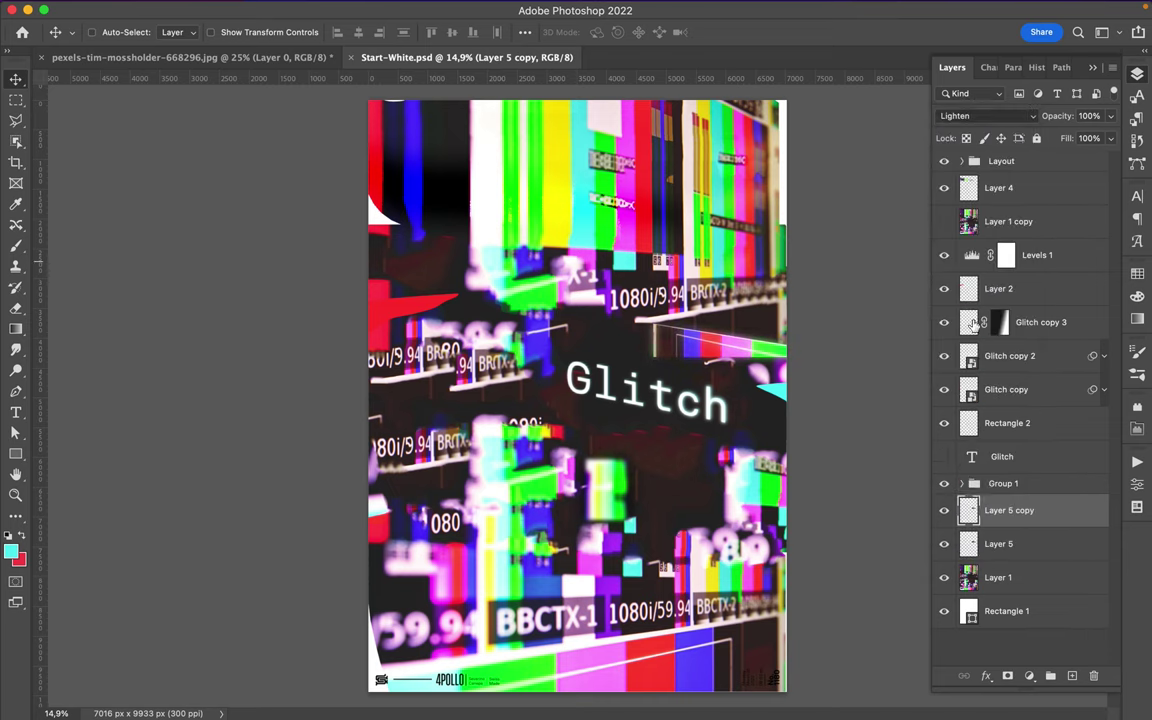
{"action": "key", "text": "super+j"}
{"action": "left_click", "coordinate": [975, 115]}
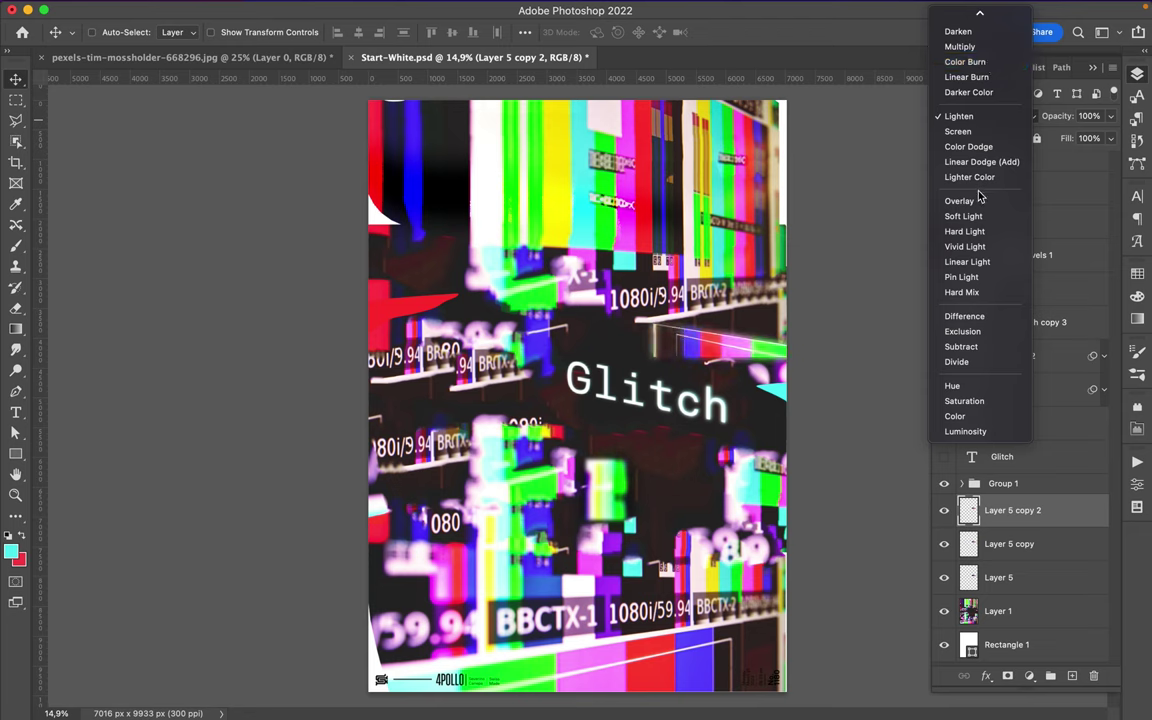
{"action": "left_click", "coordinate": [982, 161]}
{"action": "left_click", "coordinate": [1050, 675]}
{"action": "left_click_drag", "start_coordinate": [690, 345], "coordinate": [735, 341]}
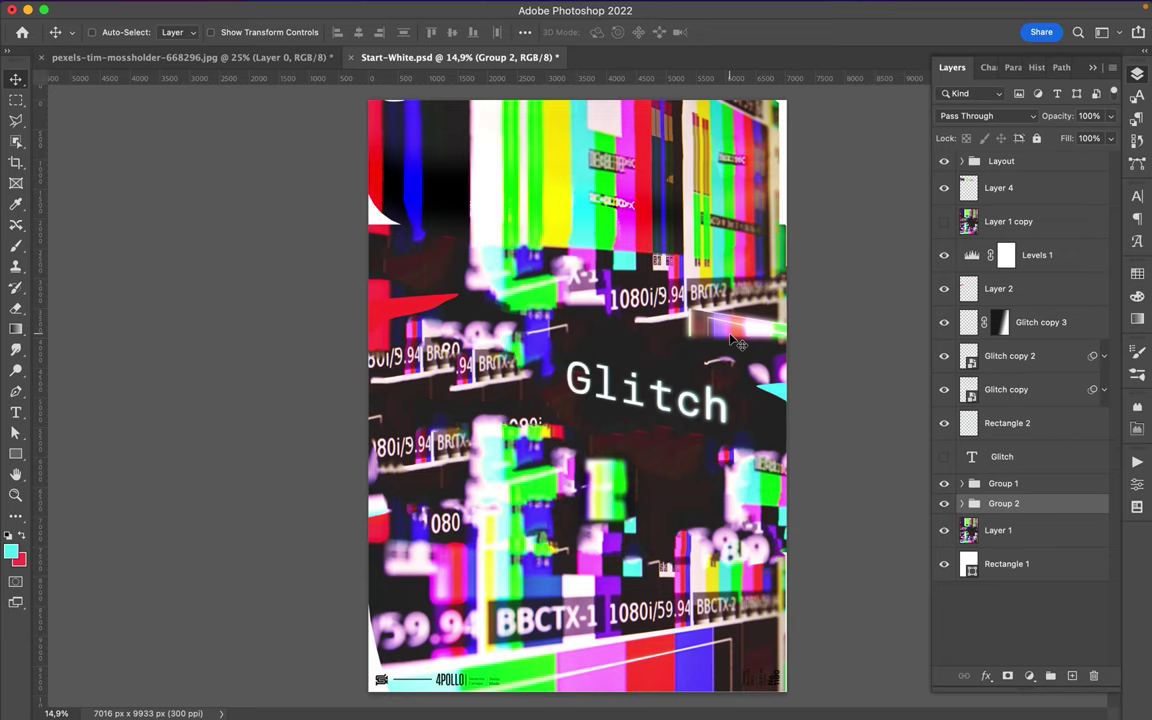
{"action": "mouse_move", "coordinate": [737, 343]}
{"action": "left_mouse_down"}
{"action": "mouse_move", "coordinate": [395, 165]}
{"action": "mouse_move", "coordinate": [415, 238]}
{"action": "left_mouse_up"}
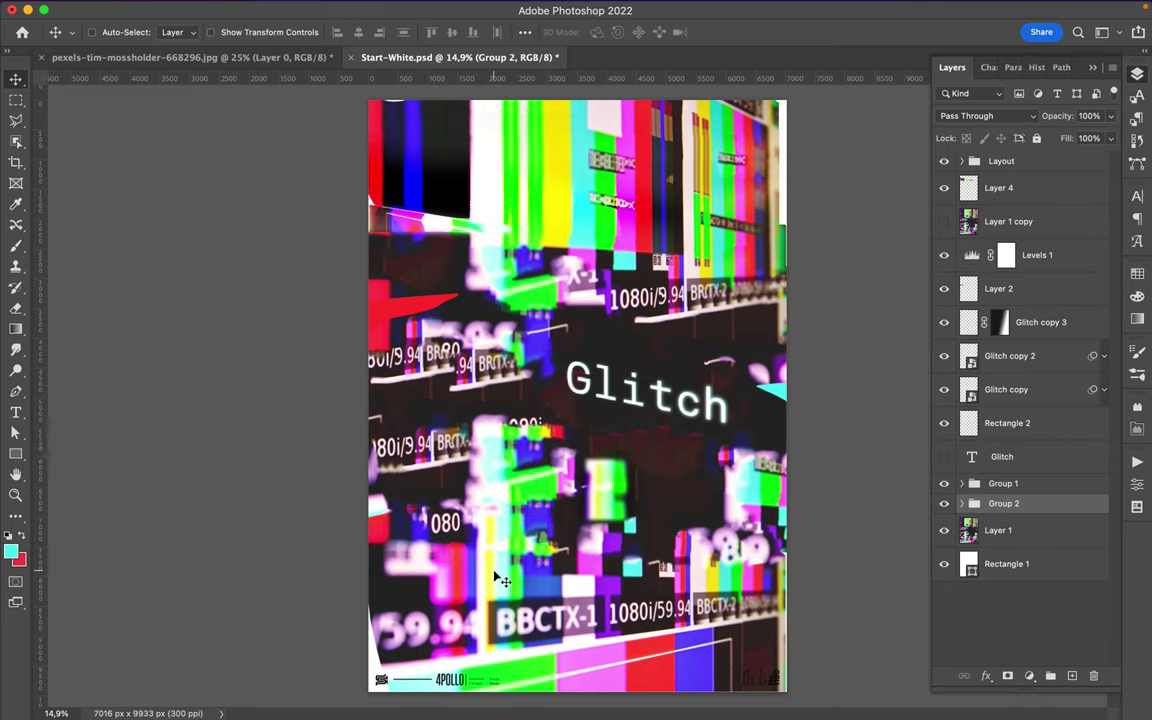
Select a circle near the top of the poster with the elliptical marquee.
{"action": "left_click", "coordinate": [16, 141]}
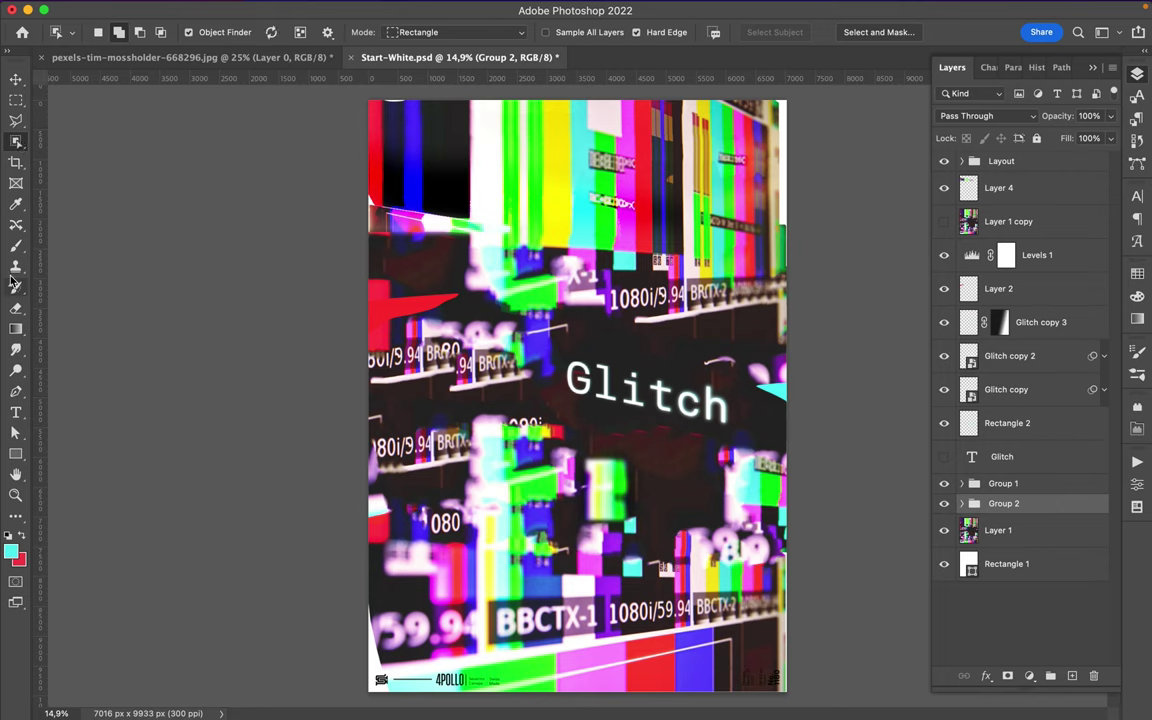
{"action": "key", "text": "u"}
{"action": "left_click_drag", "start_coordinate": [593, 237], "coordinate": [630, 273]}
{"action": "key", "text": "ctrl+z"}
{"action": "key", "text": "m"}
{"action": "key", "text": "shift+m"}
{"action": "left_click_drag", "start_coordinate": [615, 180], "coordinate": [517, 277]}
Copy the circle from Layer 1 into Layer 6 and move it above Layer 1 copy.
{"action": "key", "text": "F7"}
{"action": "left_click", "coordinate": [944, 221]}
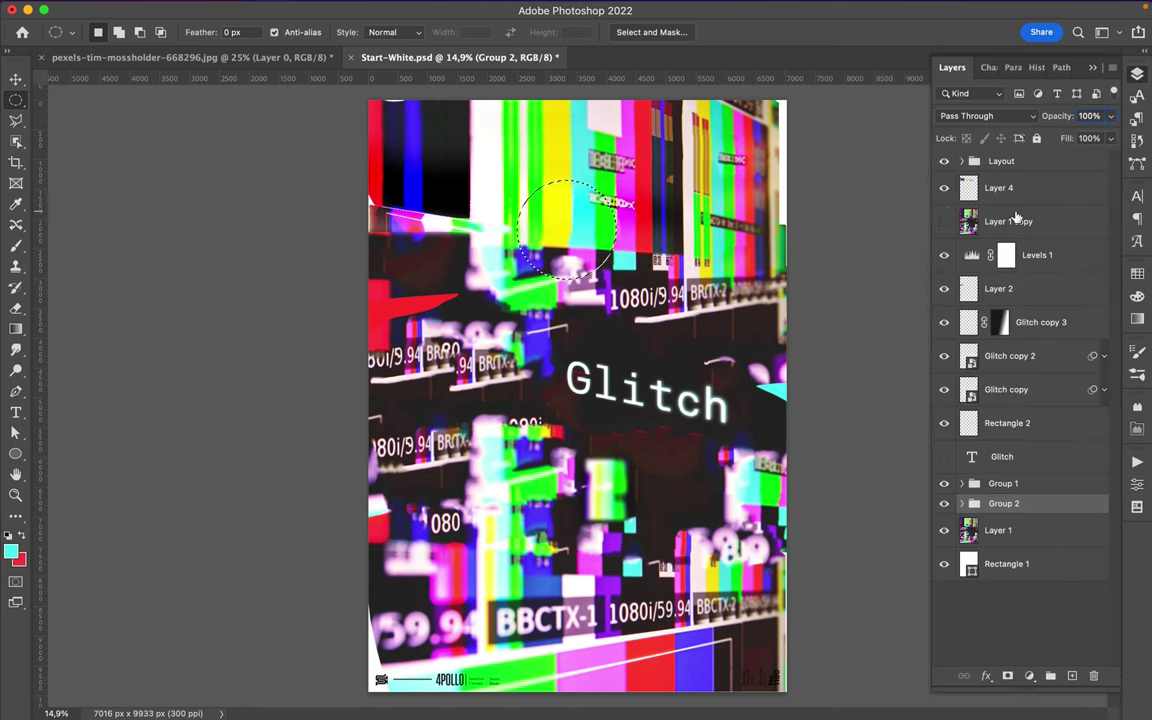
{"action": "left_click", "coordinate": [990, 530]}
{"action": "key", "text": "ctrl+j"}
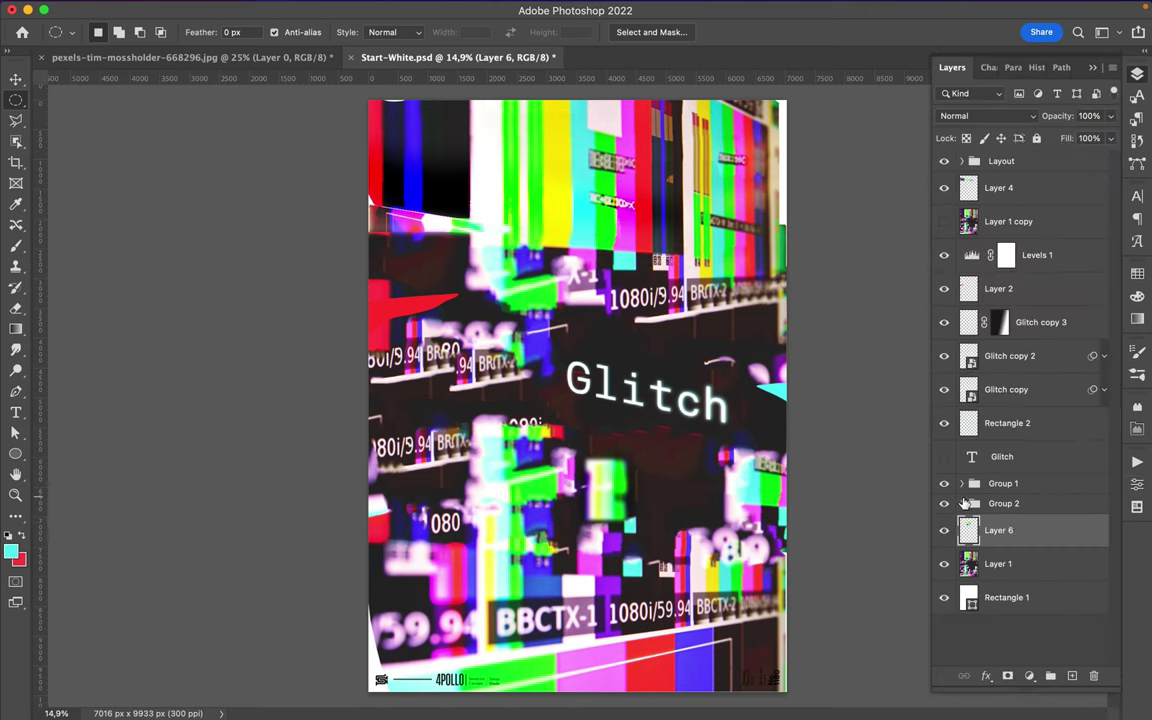
{"action": "left_click_drag", "start_coordinate": [963, 503], "coordinate": [990, 205]}
Blend Layer 6 with Linear Burn, blur it 4.9 px, then select another circle top right.
{"action": "left_click", "coordinate": [985, 115]}
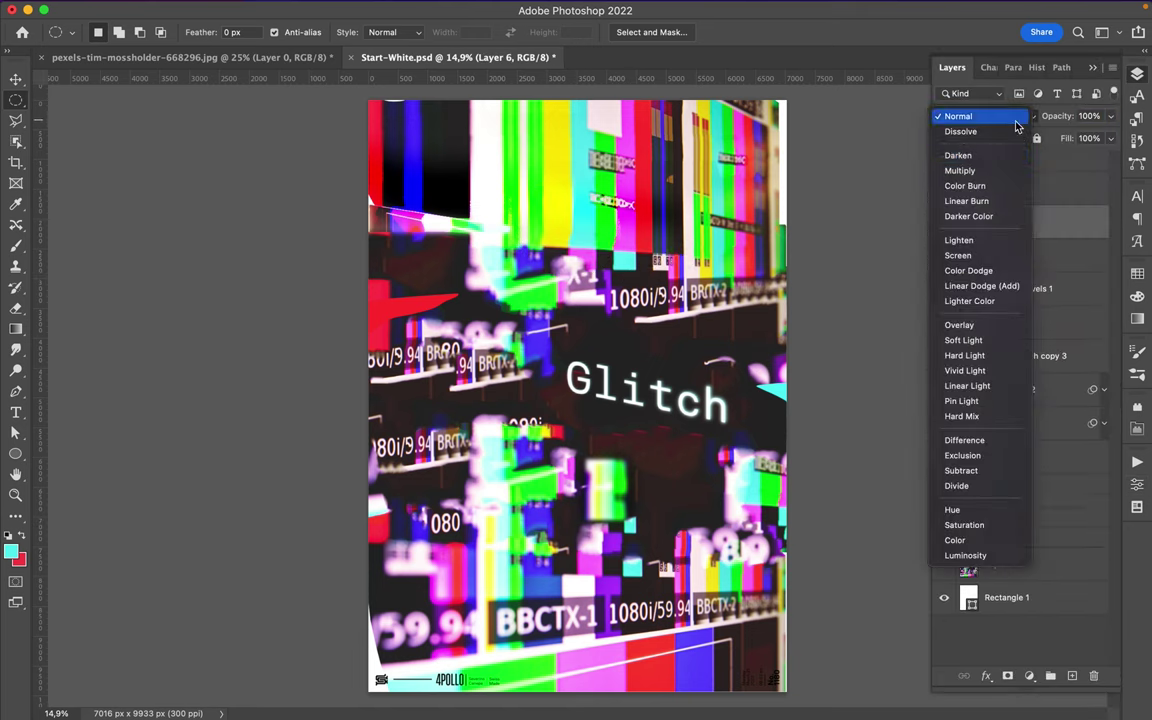
{"action": "left_click", "coordinate": [1007, 205]}
{"action": "left_click", "coordinate": [373, 8]}
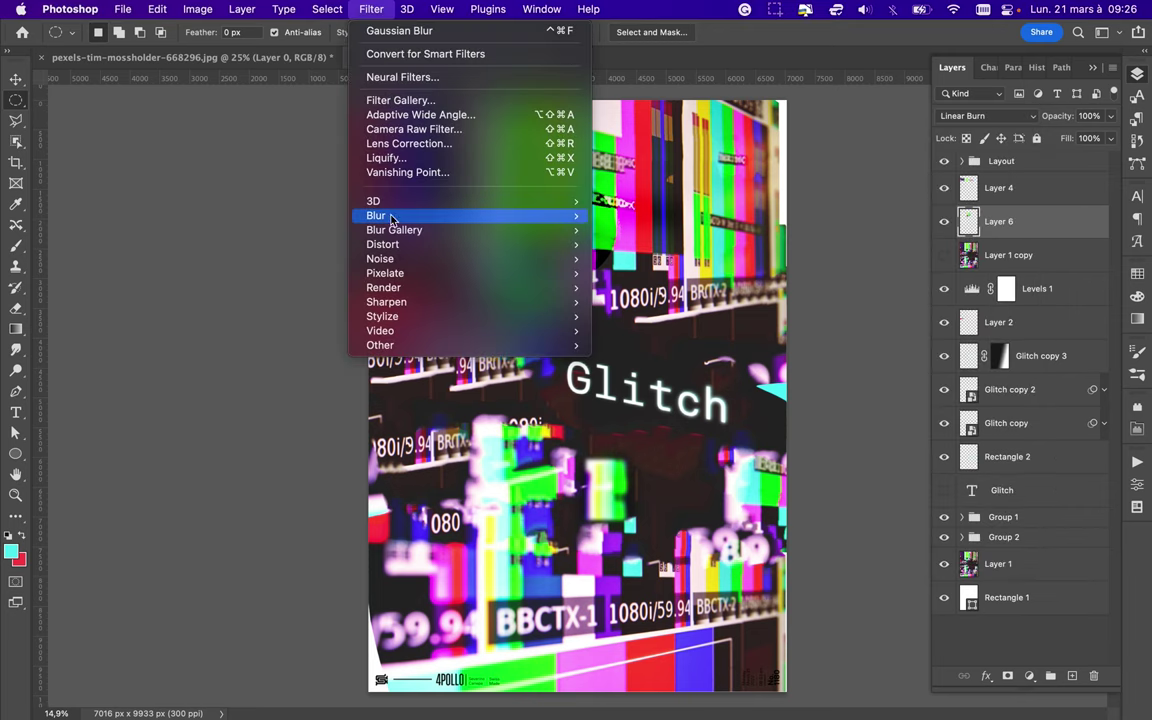
{"action": "left_click", "coordinate": [700, 262]}
{"action": "left_click_drag", "start_coordinate": [872, 304], "coordinate": [842, 310]}
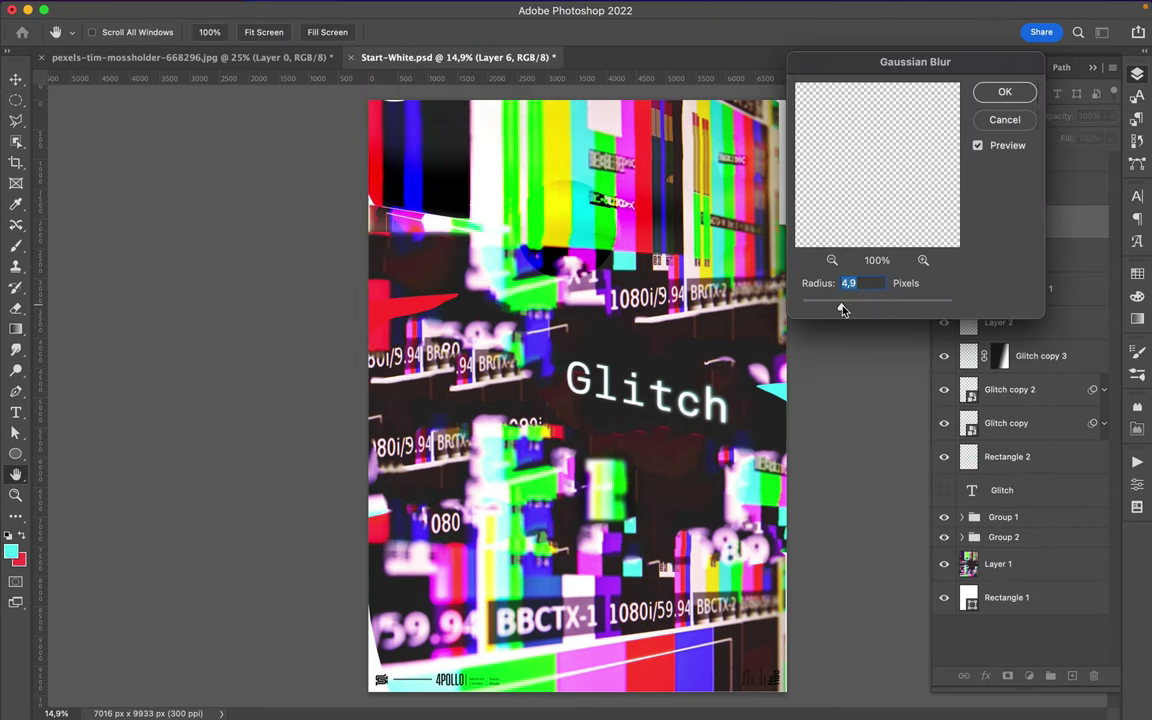
{"action": "left_click", "coordinate": [998, 92]}
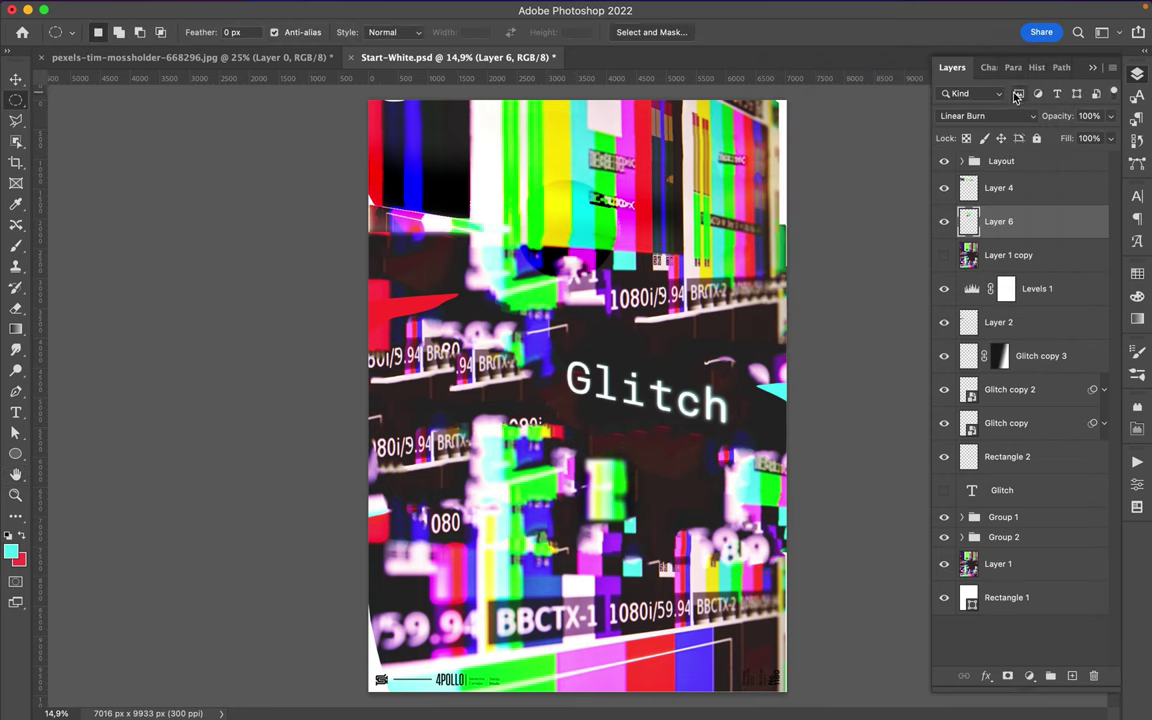
{"action": "left_click", "coordinate": [998, 564]}
{"action": "left_click_drag", "start_coordinate": [657, 229], "coordinate": [813, 378]}
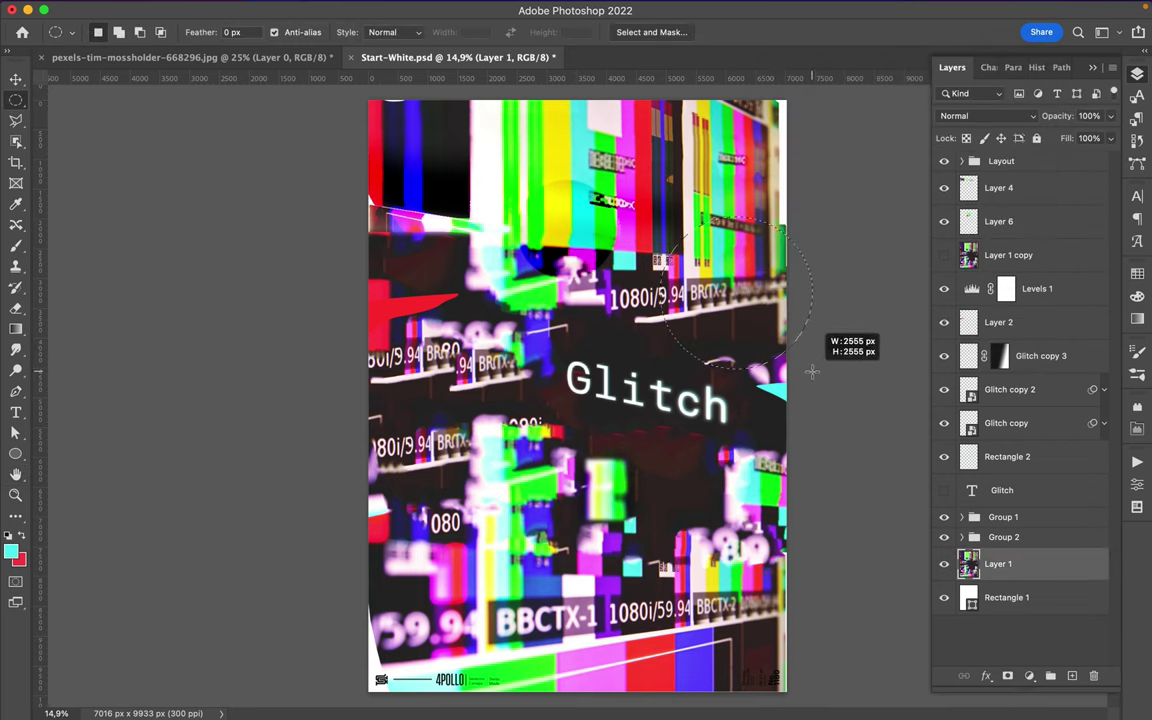
Copy the top-right circle to Layer 7, nudge it right, and blend it with Color Dodge.
{"action": "key", "text": "ctrl+j"}
{"action": "key", "text": "v"}
{"action": "left_click_drag", "start_coordinate": [748, 317], "coordinate": [758, 318]}
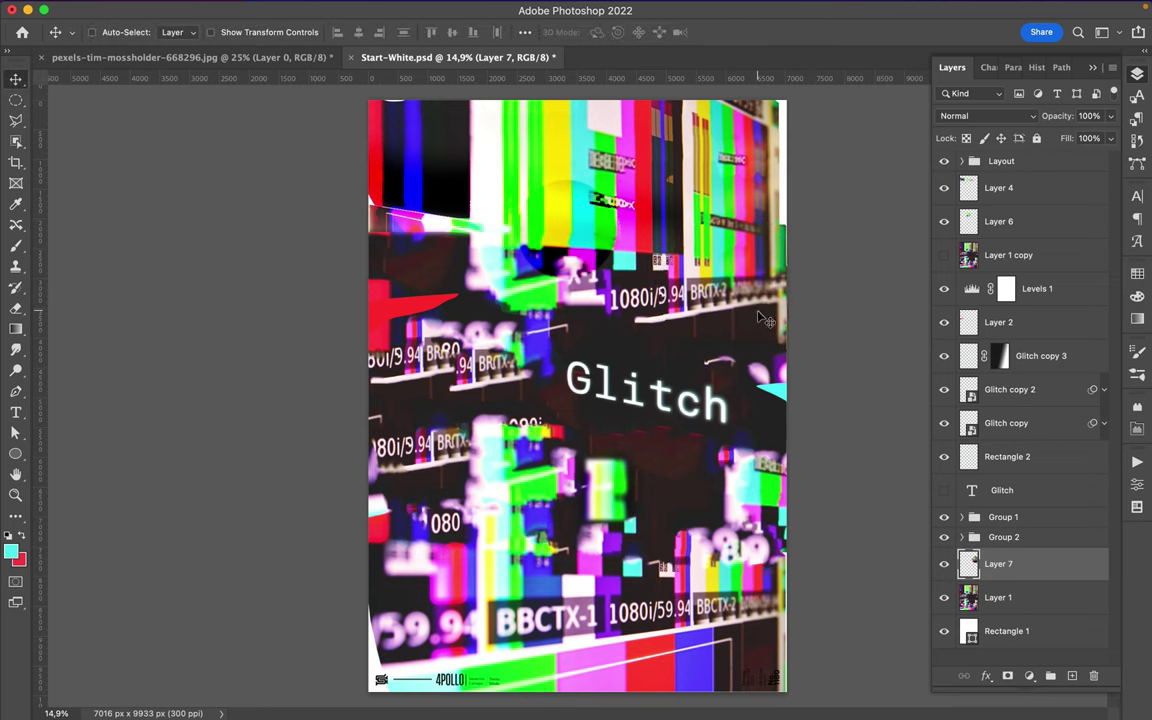
{"action": "left_click", "coordinate": [985, 115]}
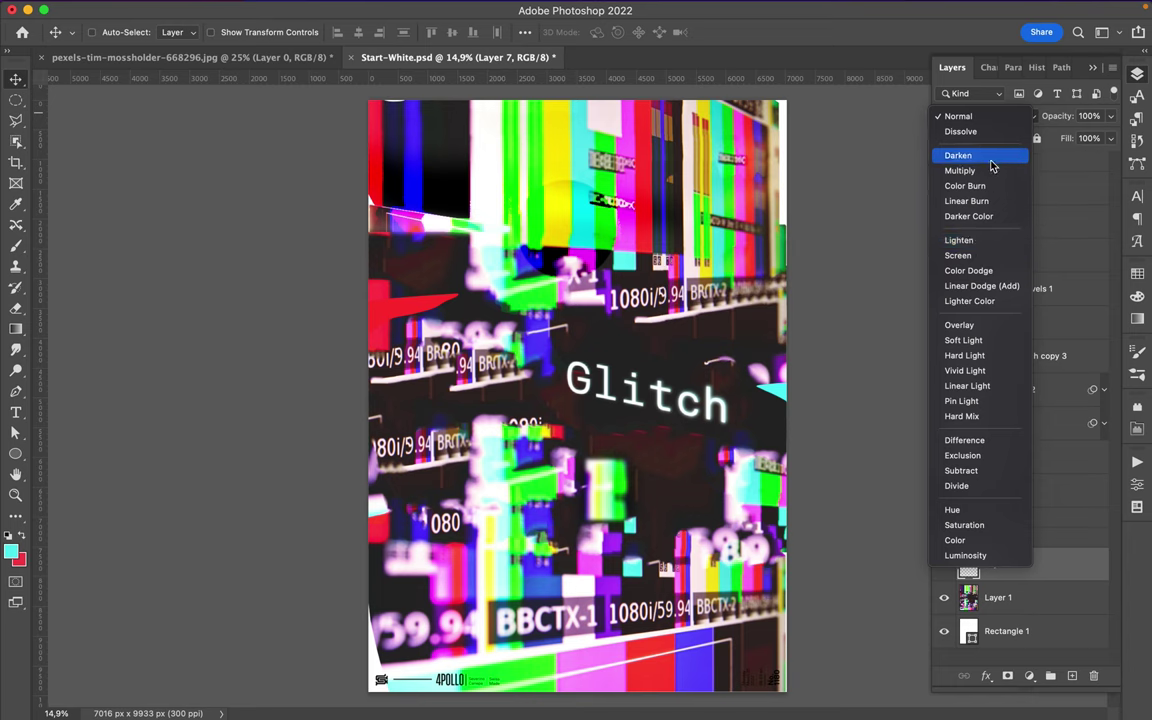
{"action": "left_click", "coordinate": [995, 270]}
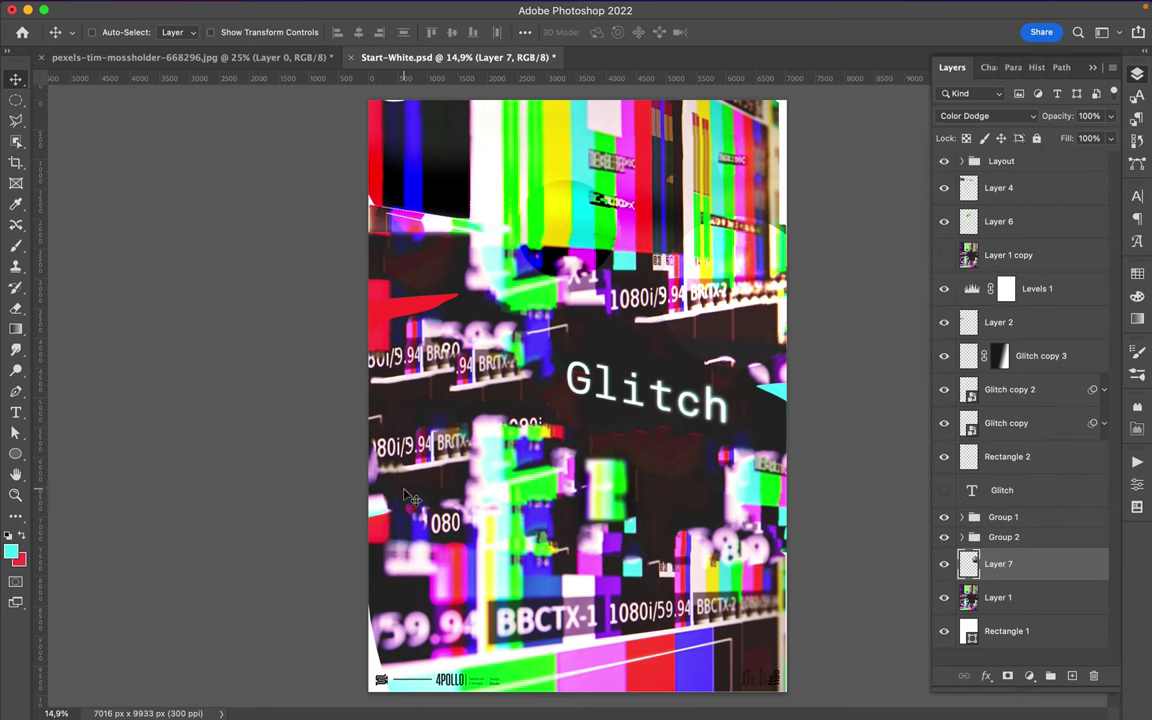
Copy a large lower-left circle from Layer 1 to Layer 8 and move it just below Layer 6.
{"action": "key", "text": "m"}
{"action": "left_click_drag", "start_coordinate": [363, 440], "coordinate": [776, 700]}
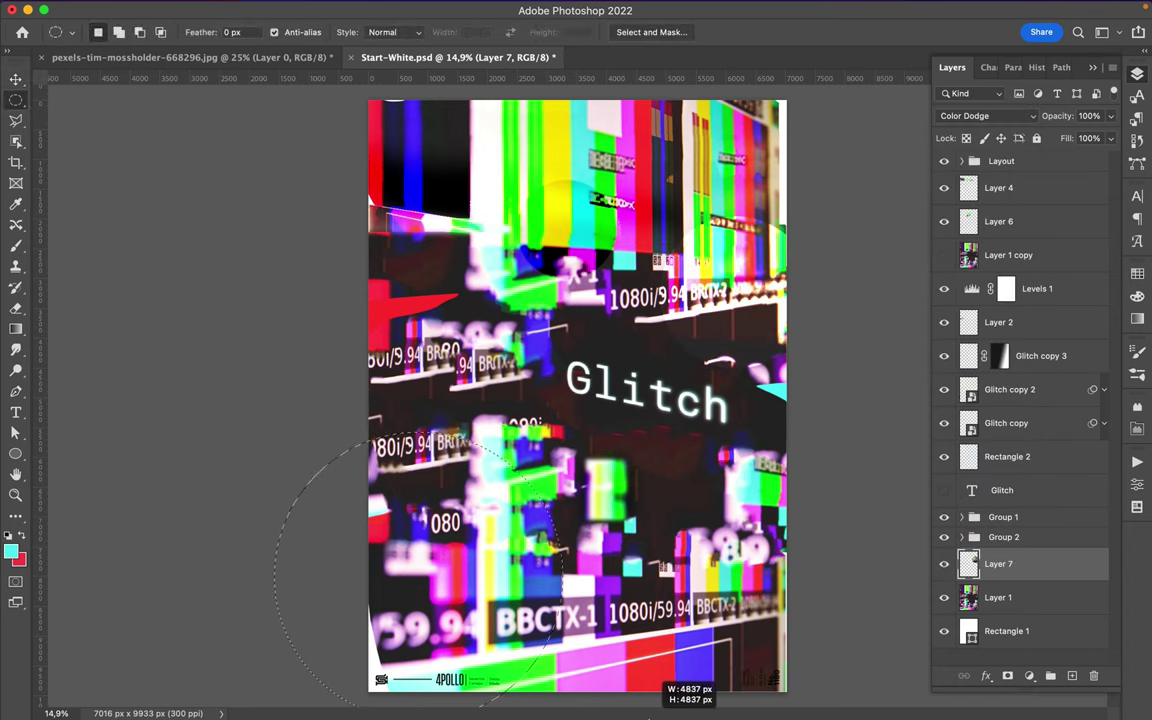
{"action": "left_click_drag", "start_coordinate": [776, 690], "coordinate": [518, 578]}
{"action": "key", "text": "ctrl+c"}
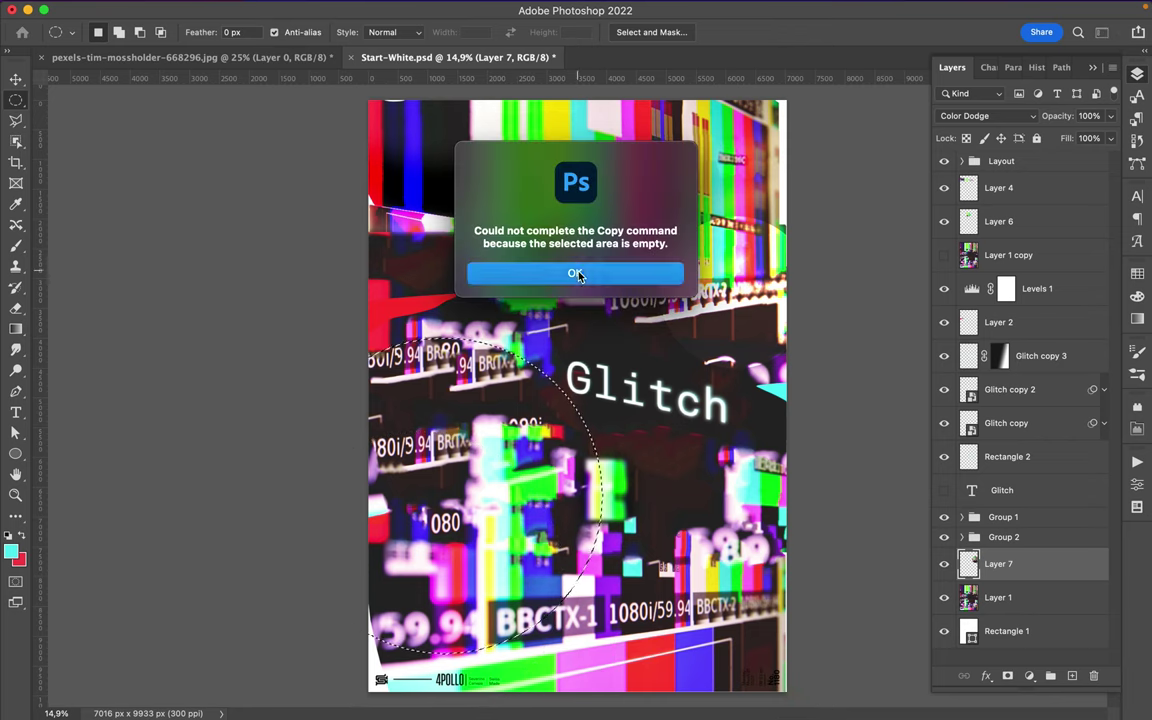
{"action": "left_click", "coordinate": [513, 277]}
{"action": "left_click", "coordinate": [1003, 599]}
{"action": "key", "text": "ctrl+j"}
{"action": "left_click_drag", "start_coordinate": [1000, 597], "coordinate": [1014, 257]}
{"action": "left_click", "coordinate": [1020, 116]}
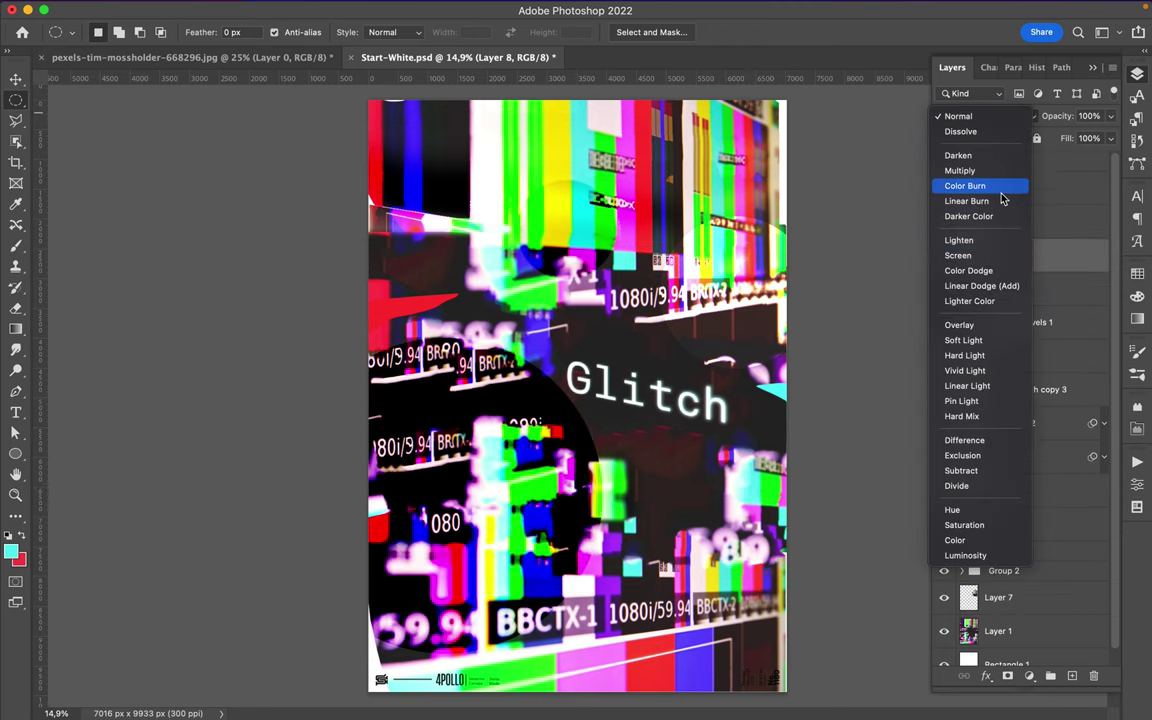
Set Layer 8 to Lighten and apply a 20.4 px Gaussian Blur.
{"action": "left_click", "coordinate": [1005, 246]}
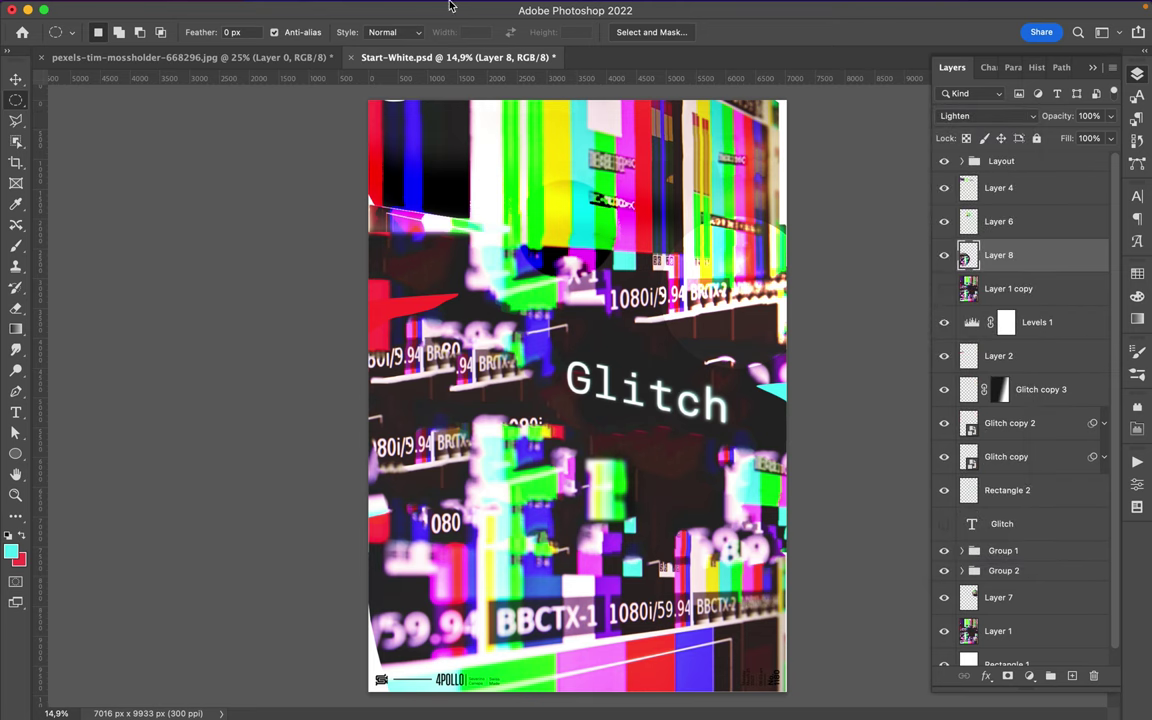
{"action": "left_click", "coordinate": [371, 9]}
{"action": "left_click", "coordinate": [617, 274]}
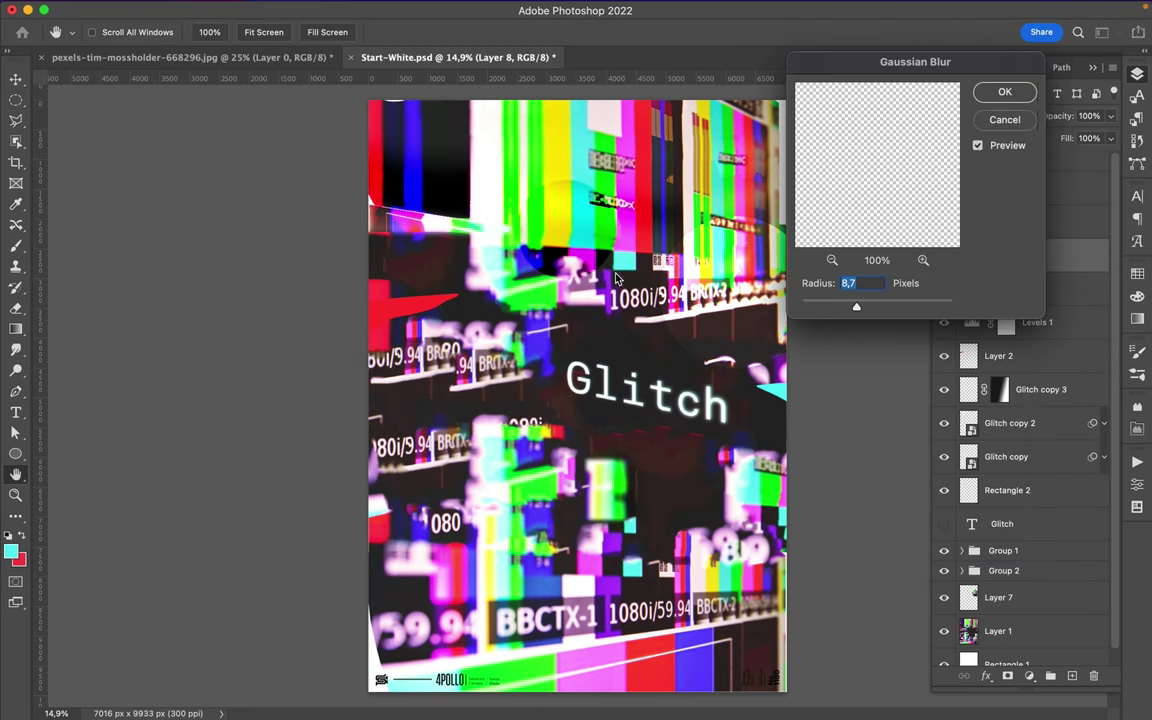
{"action": "mouse_move", "coordinate": [866, 309]}
{"action": "left_mouse_down"}
{"action": "mouse_move", "coordinate": [887, 309]}
{"action": "mouse_move", "coordinate": [869, 309]}
{"action": "left_mouse_up"}
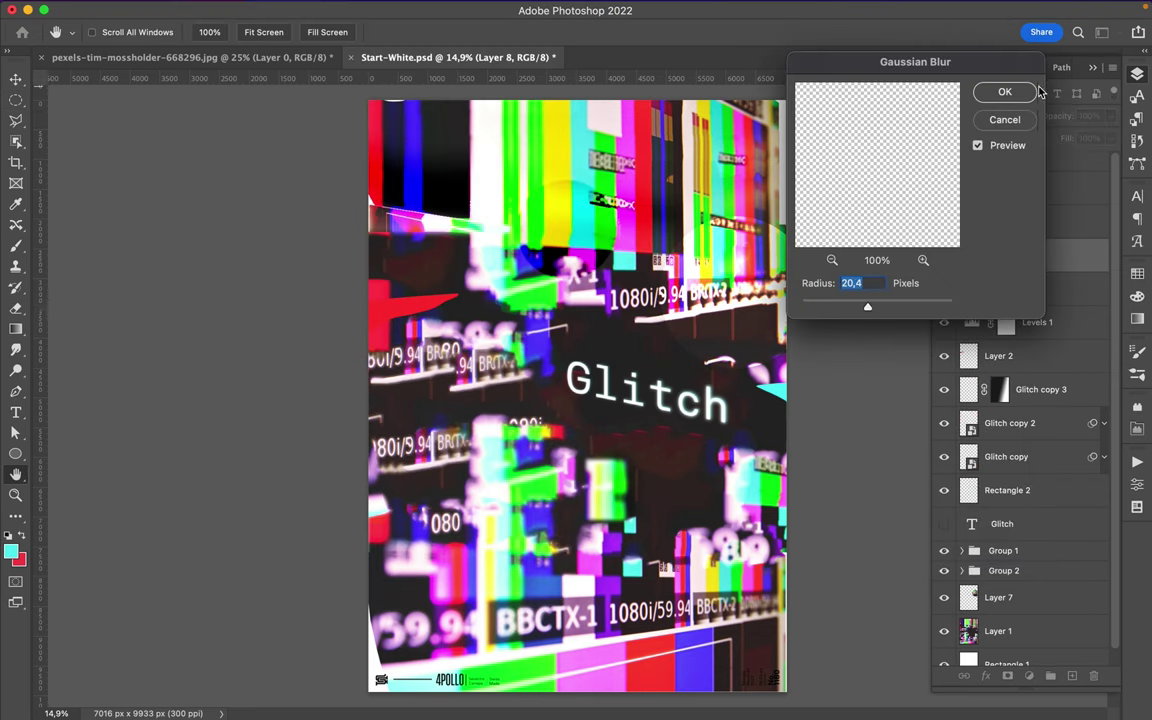
{"action": "left_click", "coordinate": [1004, 92]}
{"action": "left_click", "coordinate": [985, 116]}
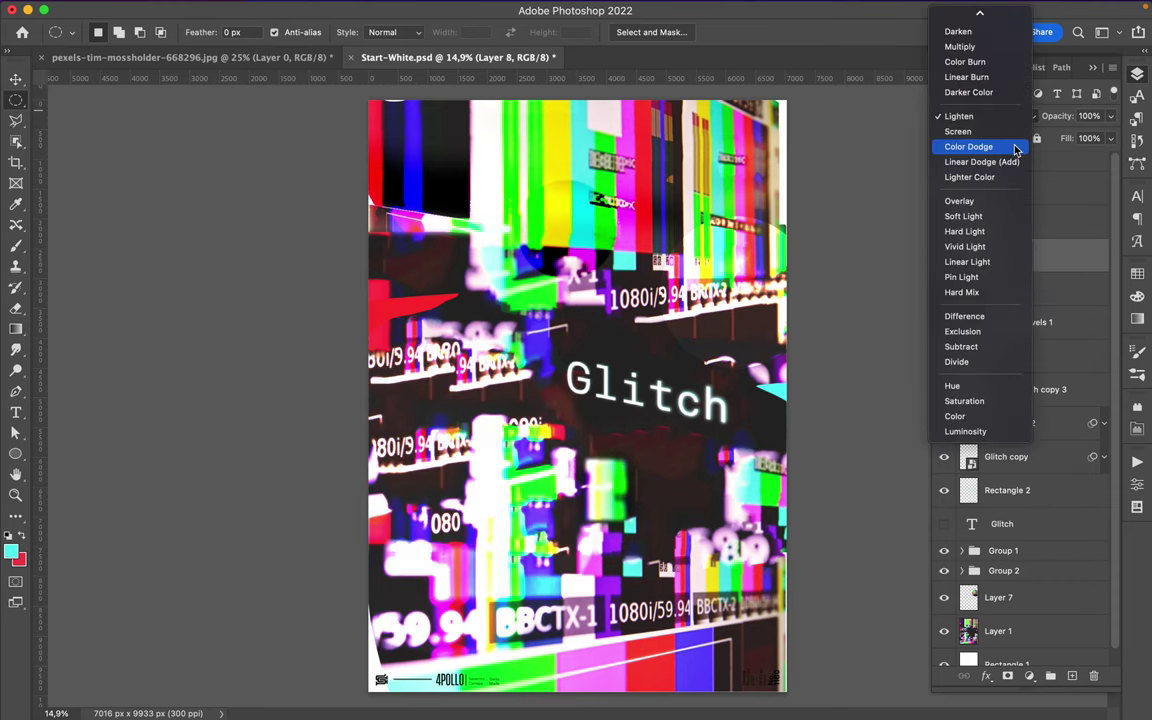
{"action": "left_click", "coordinate": [958, 116]}
Duplicate Layer 8 as a Color Dodge copy with 39% fill.
{"action": "key", "text": "ctrl+j"}
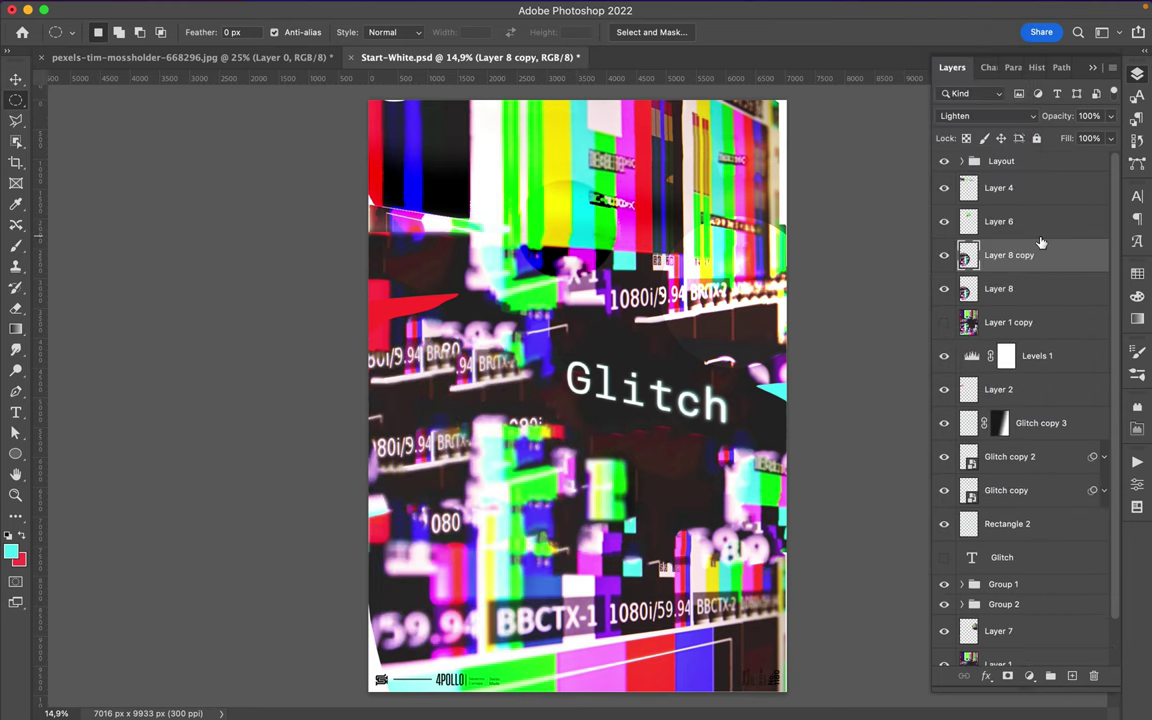
{"action": "left_click", "coordinate": [985, 116]}
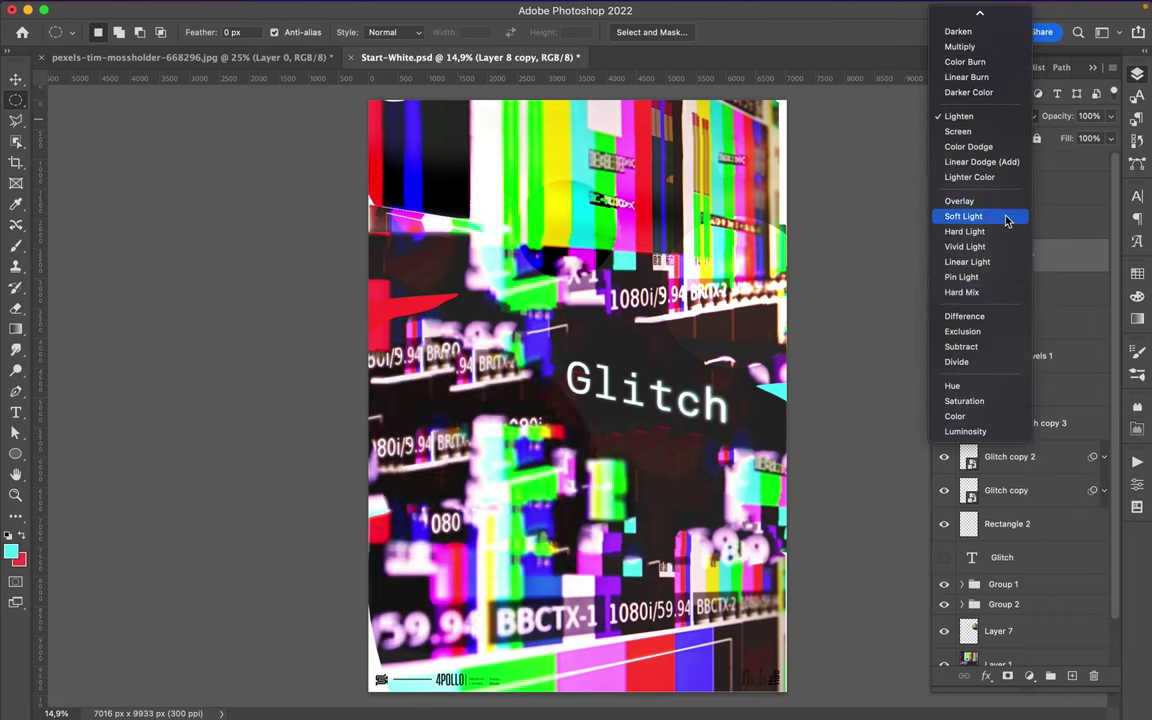
{"action": "left_click", "coordinate": [1012, 147]}
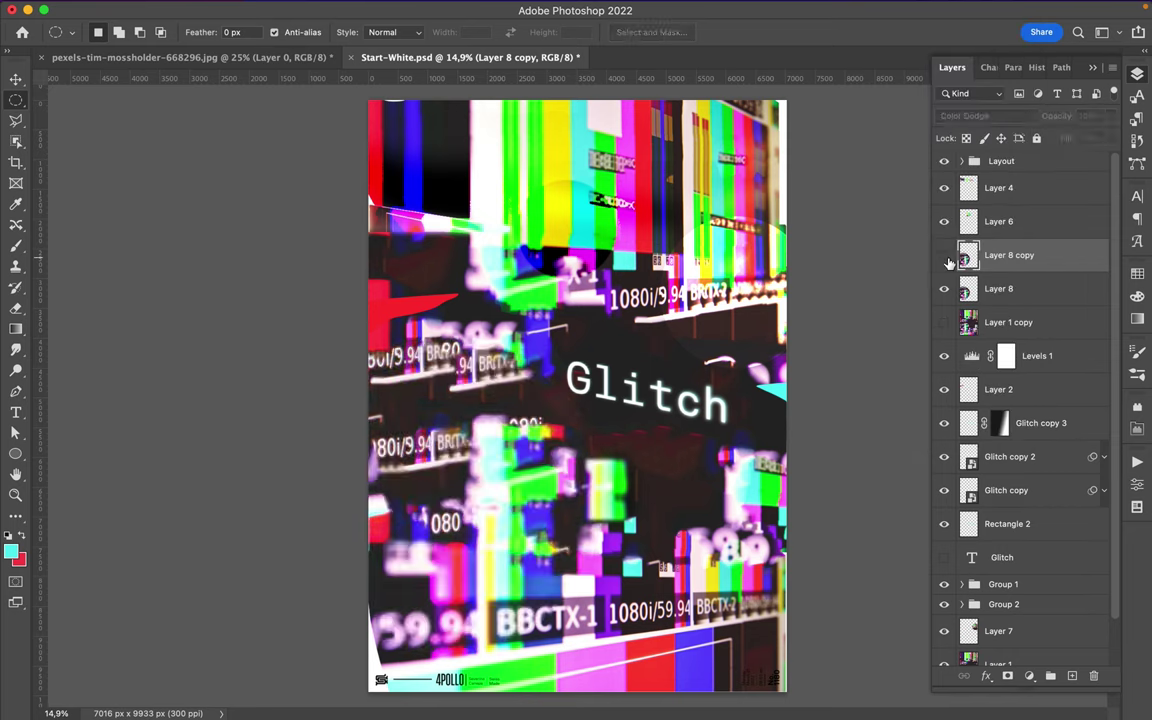
{"action": "left_click_drag", "start_coordinate": [1110, 138], "coordinate": [1063, 160]}
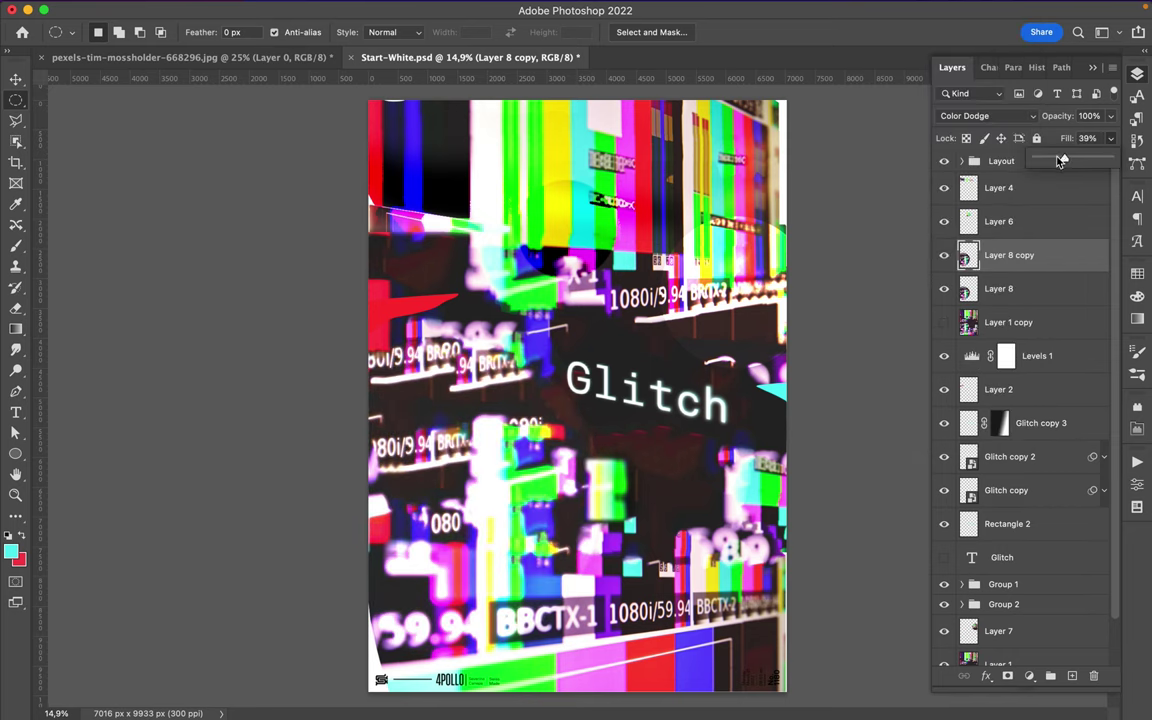
Shift the Layer 7 circle up-right, lower its fill to 39%, and save the poster.
{"action": "key", "text": "v"}
{"action": "mouse_move", "coordinate": [655, 288]}
{"action": "left_mouse_down"}
{"action": "mouse_move", "coordinate": [690, 229]}
{"action": "mouse_move", "coordinate": [662, 283]}
{"action": "left_mouse_up"}
{"action": "mouse_move", "coordinate": [1110, 138]}
{"action": "left_mouse_down"}
{"action": "mouse_move", "coordinate": [1087, 162]}
{"action": "mouse_move", "coordinate": [1063, 161]}
{"action": "left_mouse_up"}
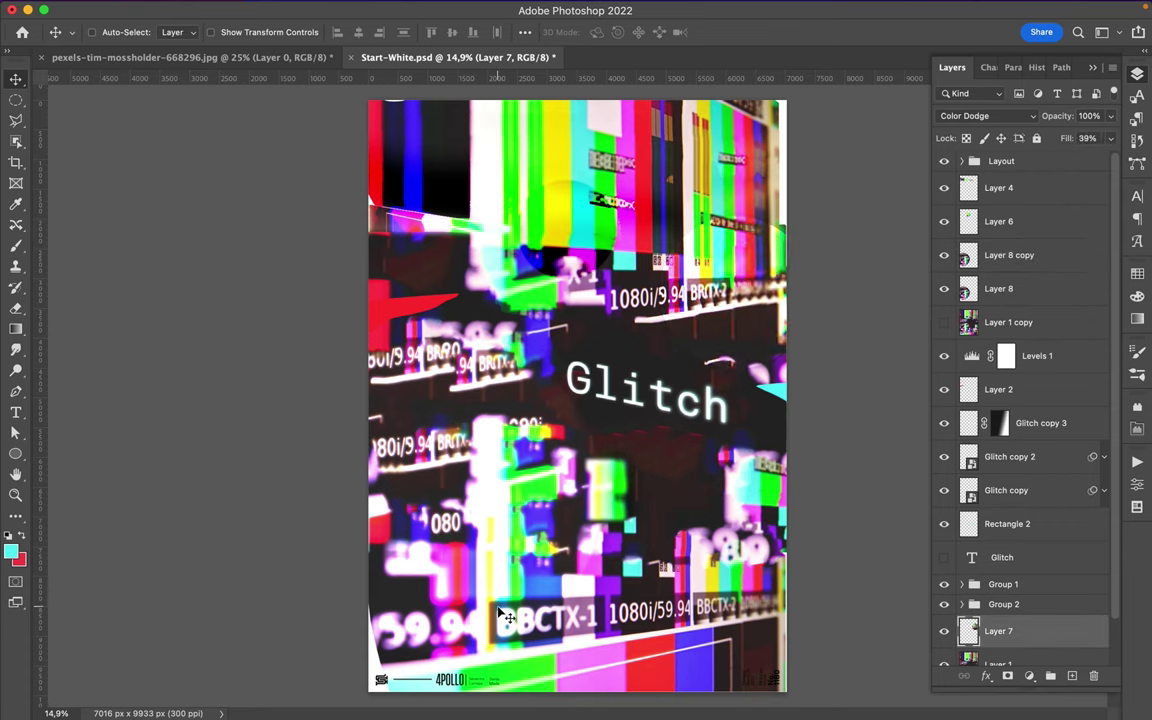
{"action": "key", "text": "super+s"}
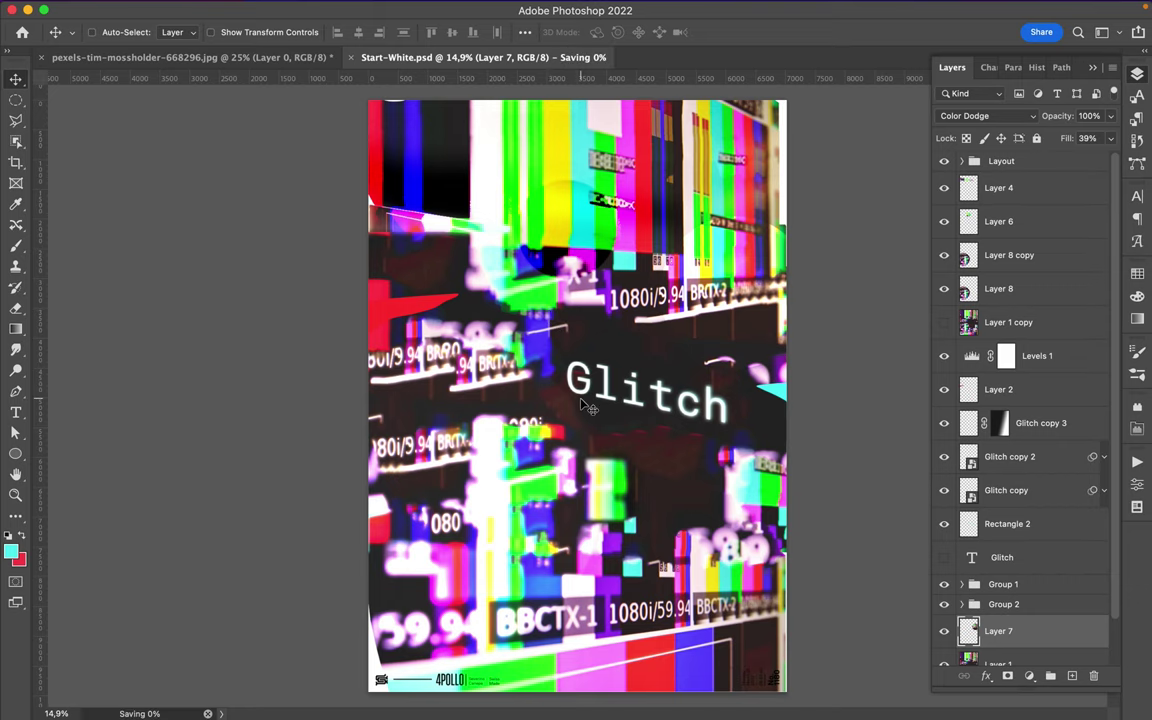
Stop the screen recording from the menu bar.
{"action": "left_click", "coordinate": [775, 9]}
{"action": "left_click", "coordinate": [826, 50]}
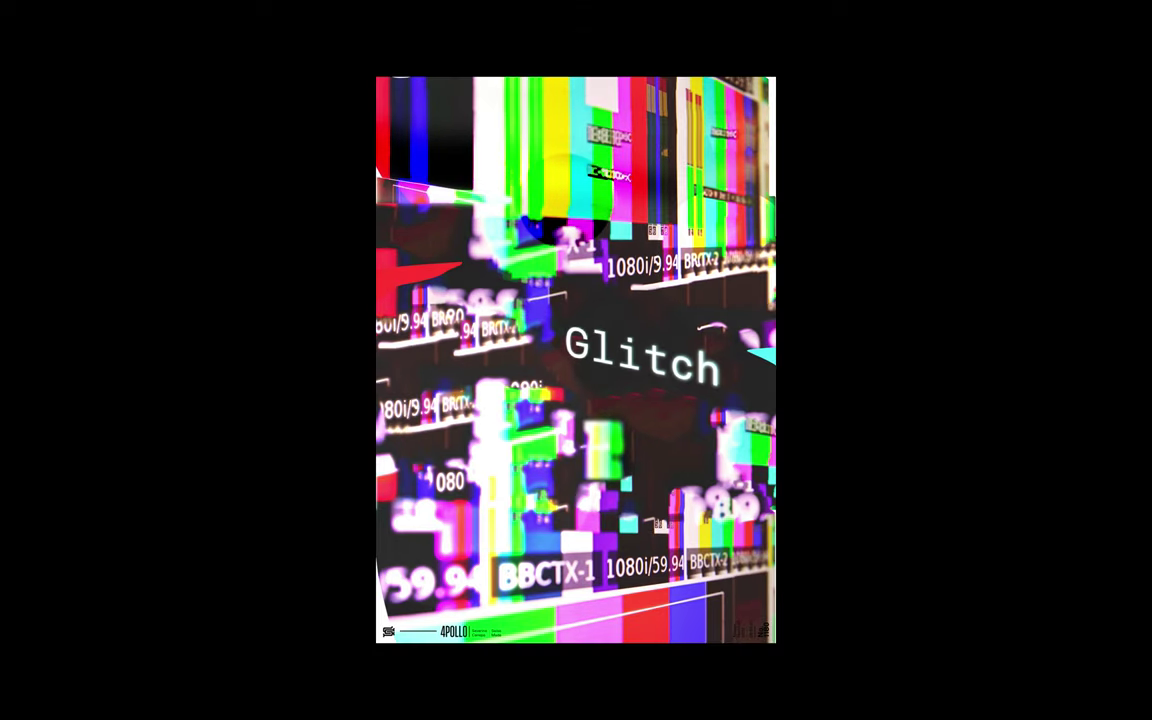